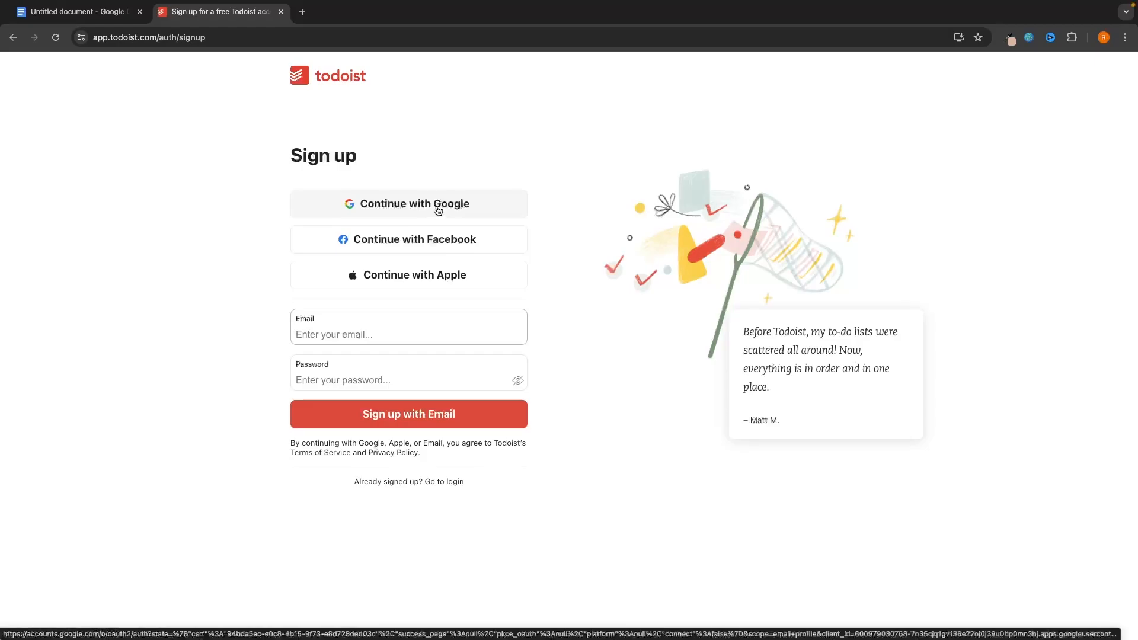
- Sign up for Todoist with a Google account and enter your name
{"action": "left_click", "coordinate": [437, 208]}
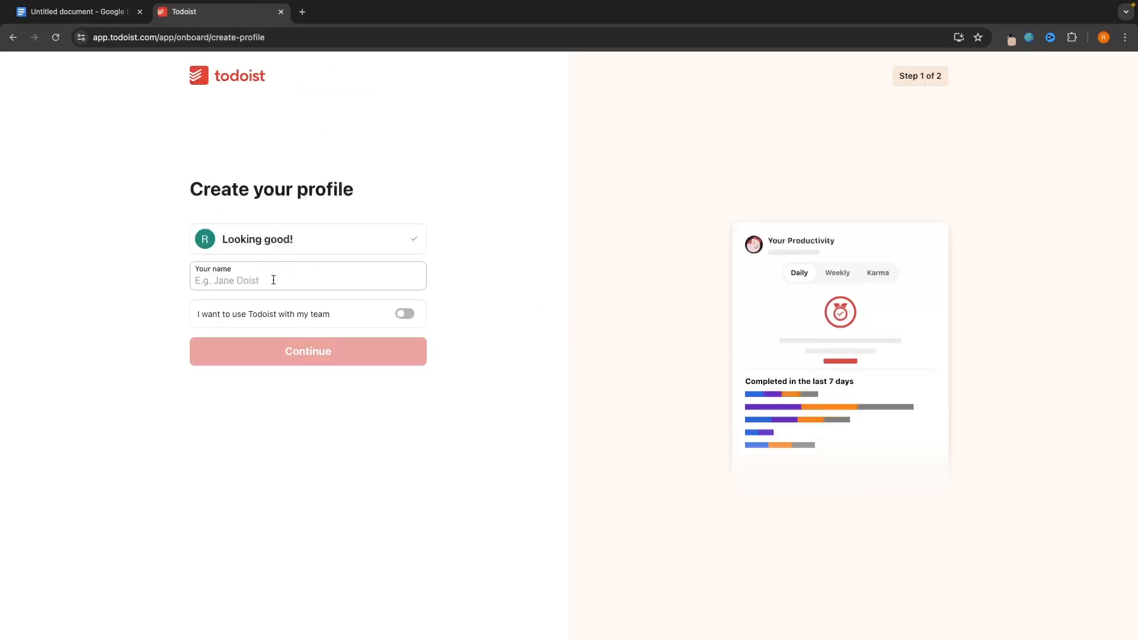
{"action": "type", "text": "Rileu"}
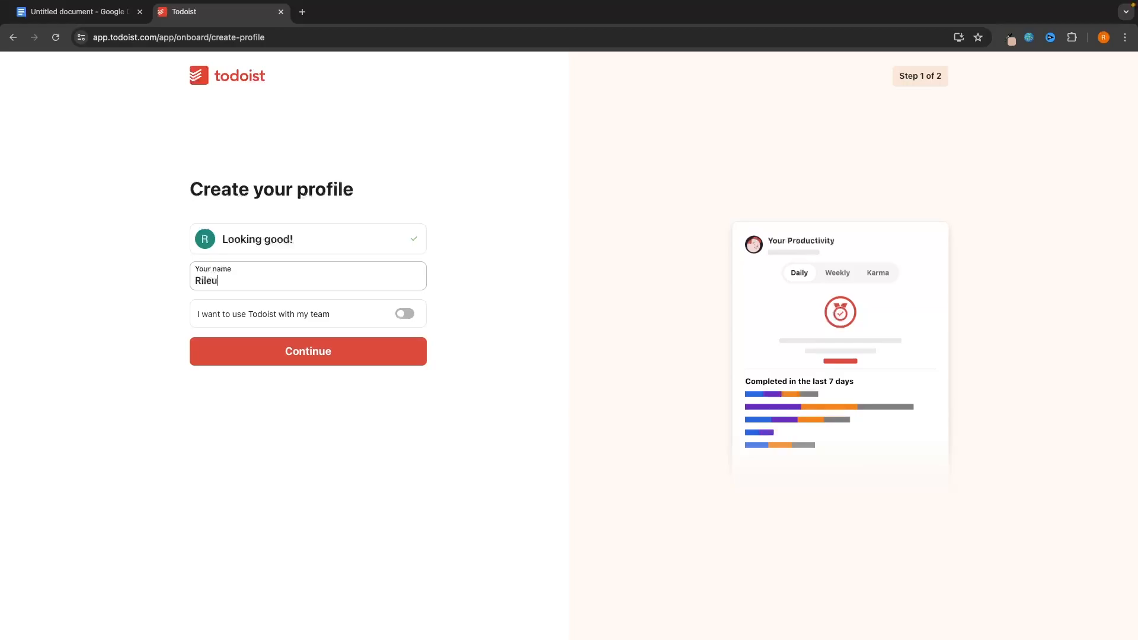
{"action": "key", "text": "BackSpace"}
{"action": "type", "text": "y"}
{"action": "left_click_drag", "start_coordinate": [200, 320], "coordinate": [327, 320]}
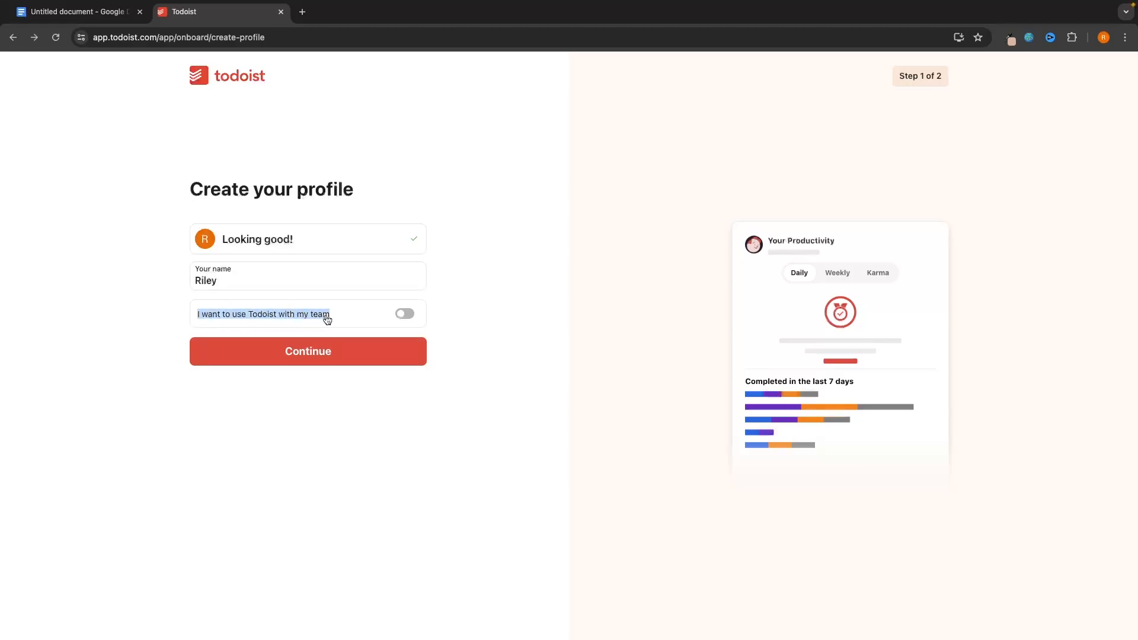
{"action": "left_click", "coordinate": [465, 318]}
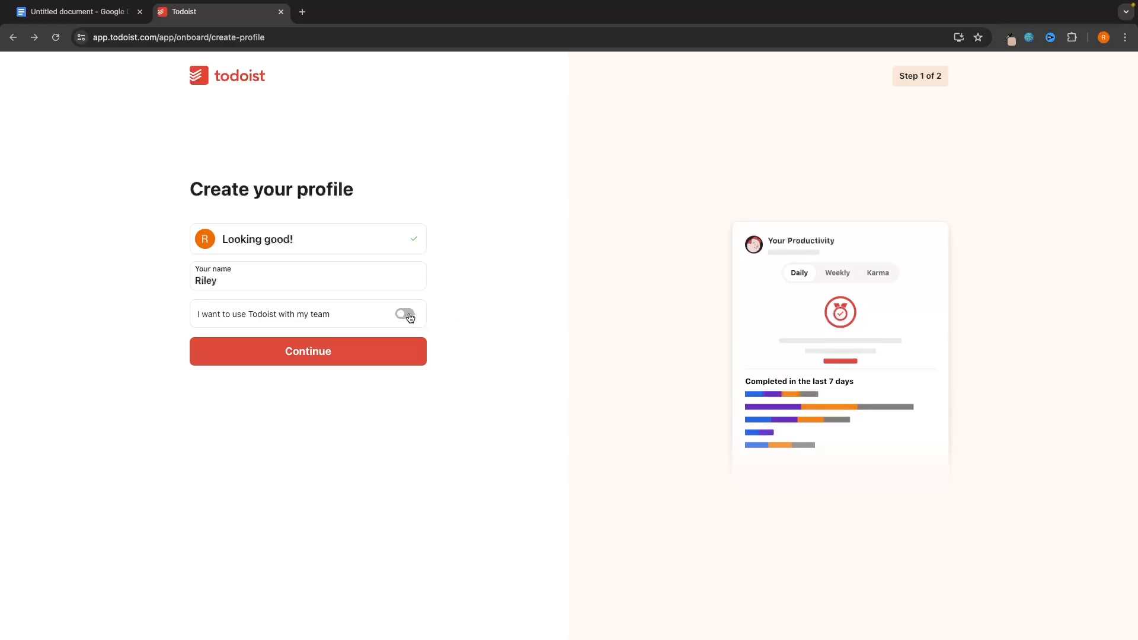
- Choose Personal as the planned use and launch Todoist
{"action": "left_click", "coordinate": [389, 357]}
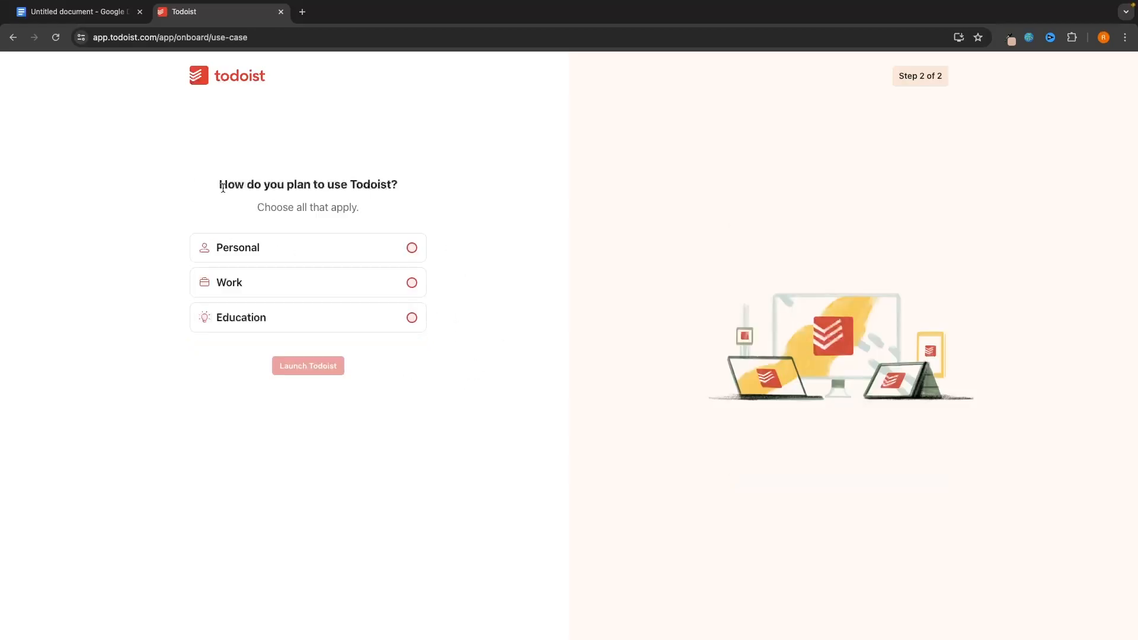
{"action": "left_click_drag", "start_coordinate": [223, 187], "coordinate": [396, 188]}
{"action": "left_click", "coordinate": [423, 191]}
{"action": "left_click", "coordinate": [251, 249]}
{"action": "left_click", "coordinate": [327, 371]}
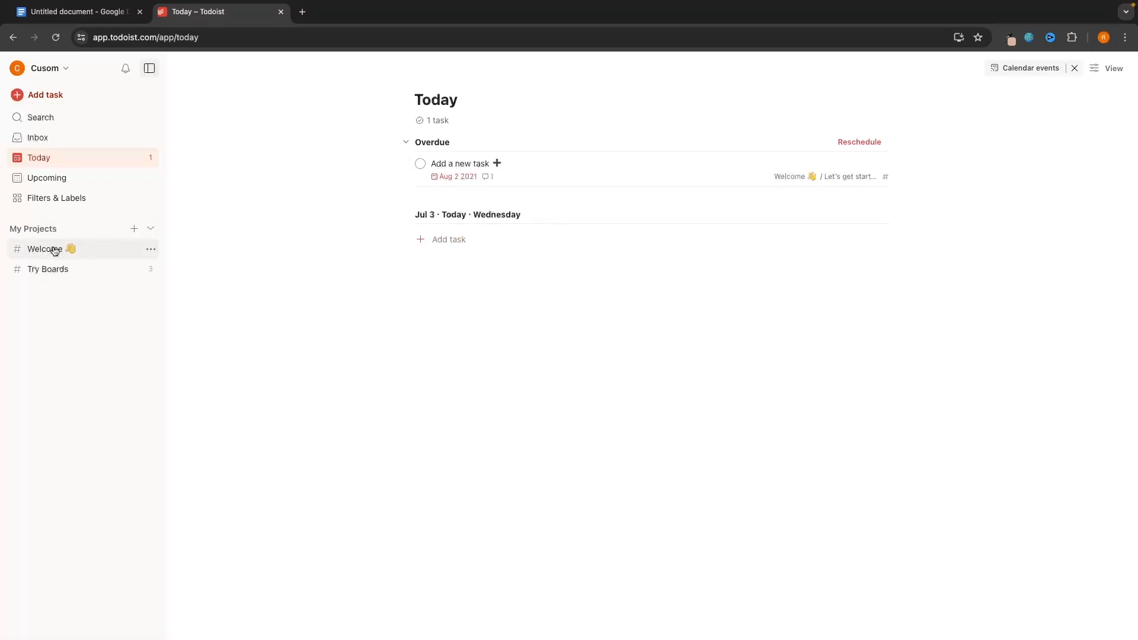
- Delete the Welcome project, then Try Boards, confirming each deletion
{"action": "left_click", "coordinate": [151, 251]}
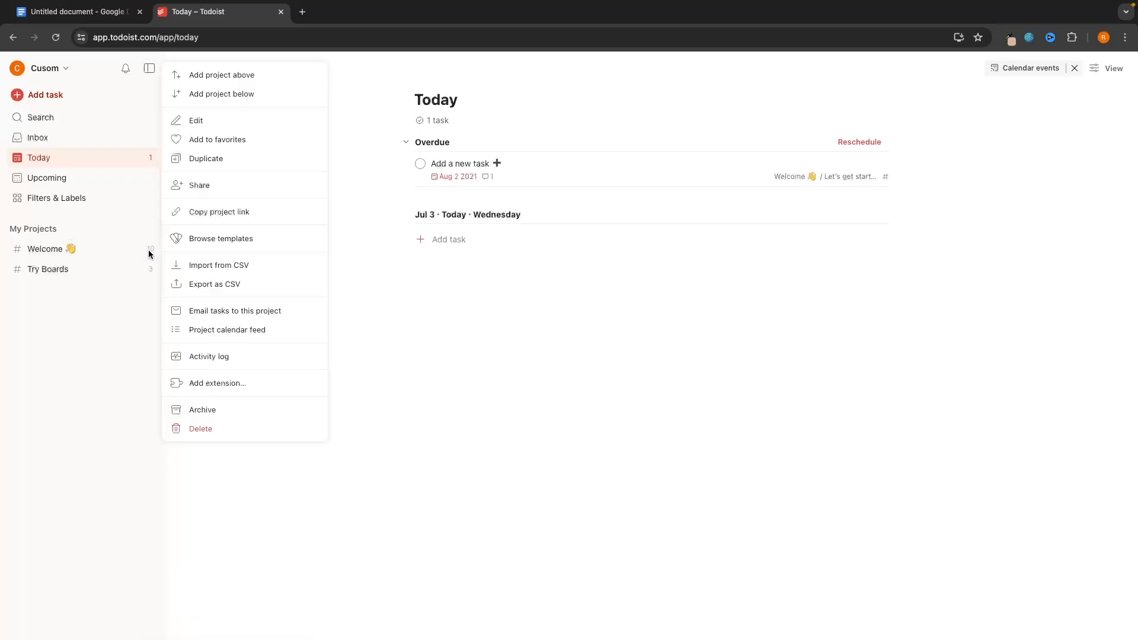
{"action": "left_click", "coordinate": [211, 427]}
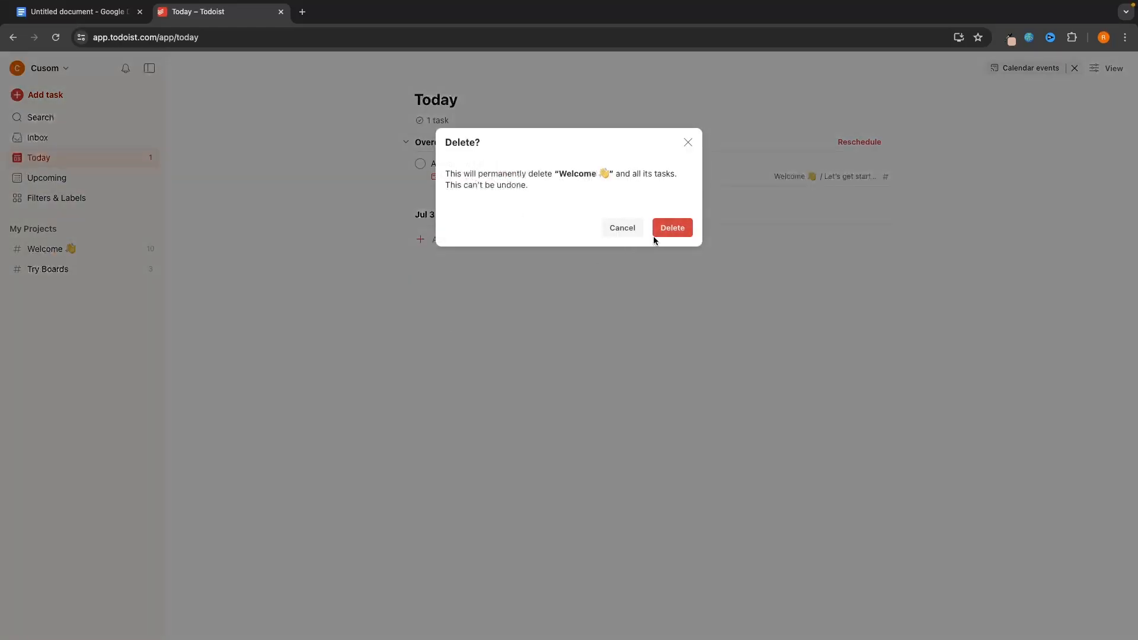
{"action": "left_click", "coordinate": [671, 229]}
{"action": "left_click", "coordinate": [151, 249]}
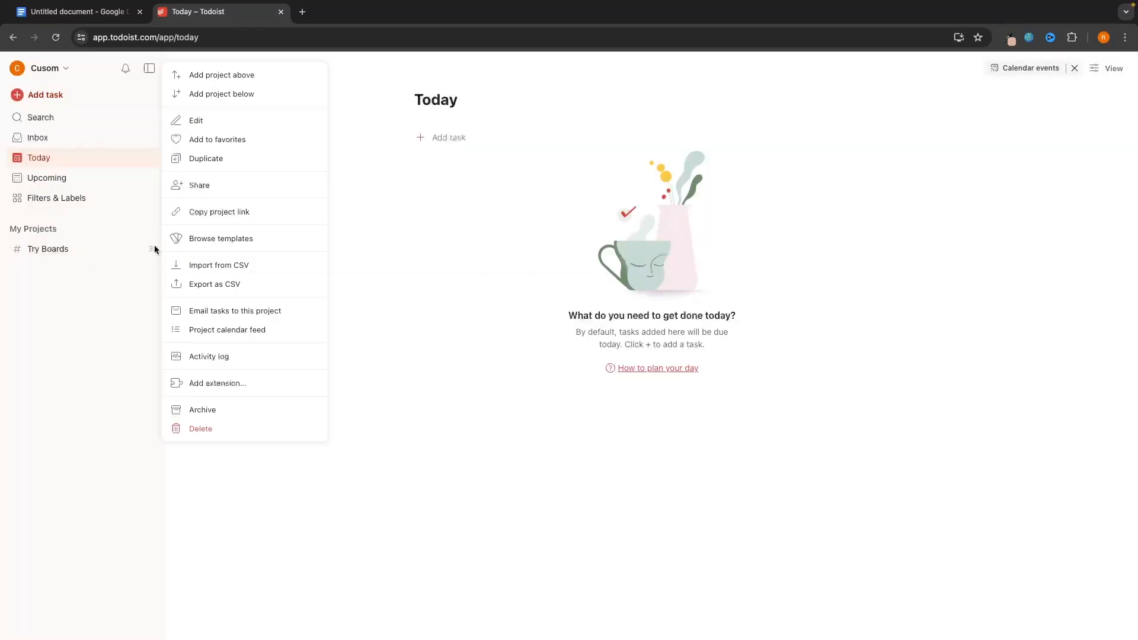
{"action": "left_click", "coordinate": [231, 427]}
{"action": "left_click", "coordinate": [668, 224]}
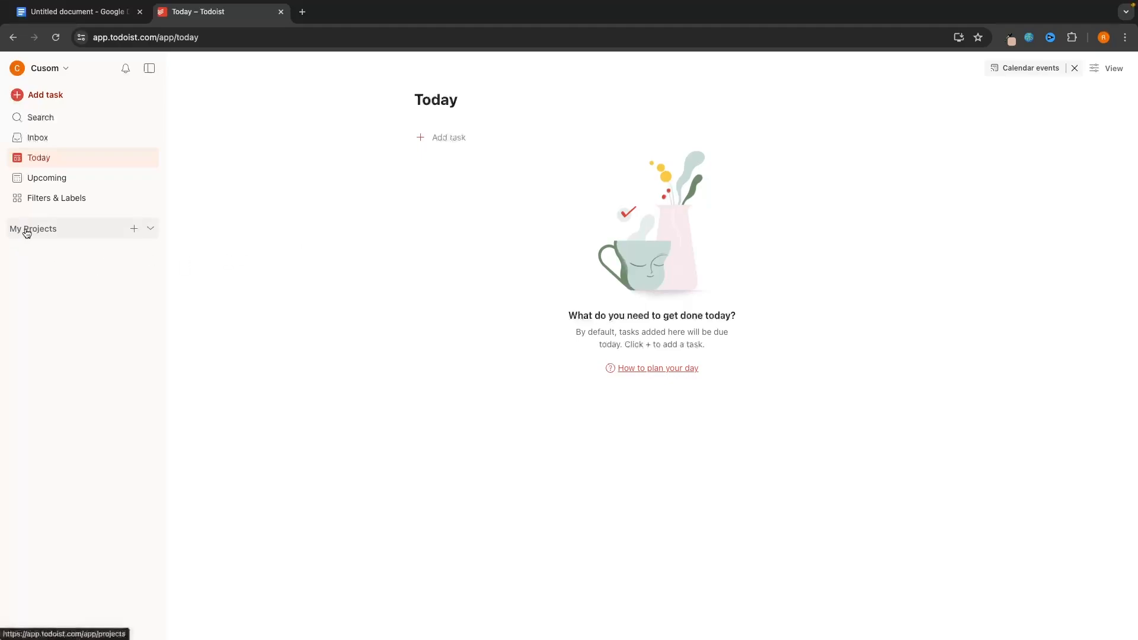
- Add a blank project named 'To Do' with the colour Mint Green
{"action": "left_click", "coordinate": [134, 230]}
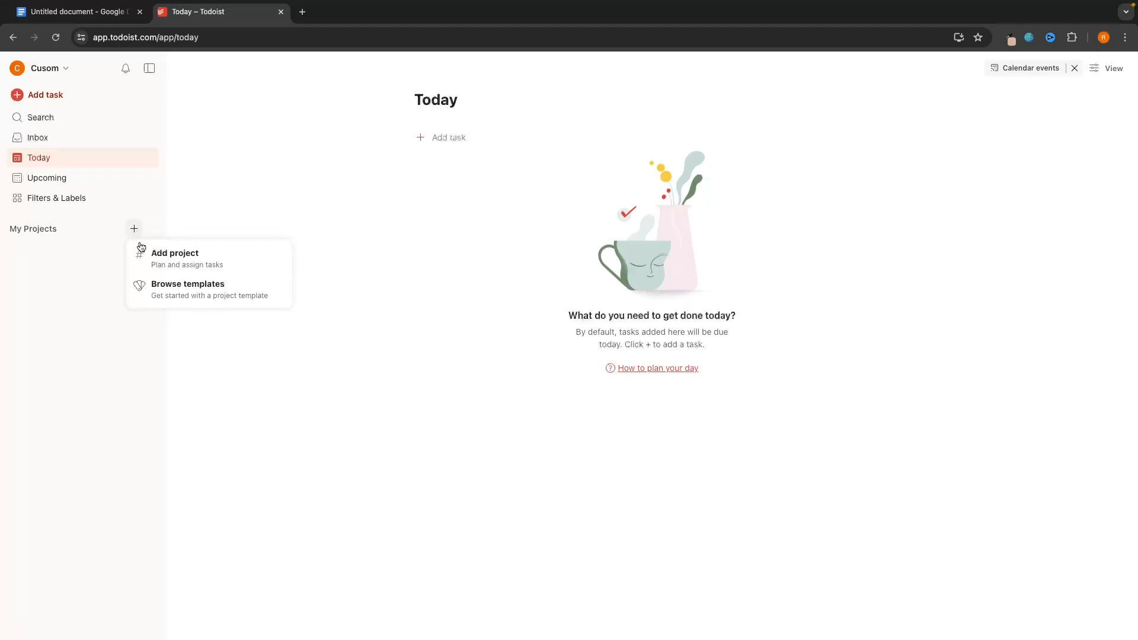
{"action": "left_click", "coordinate": [170, 259]}
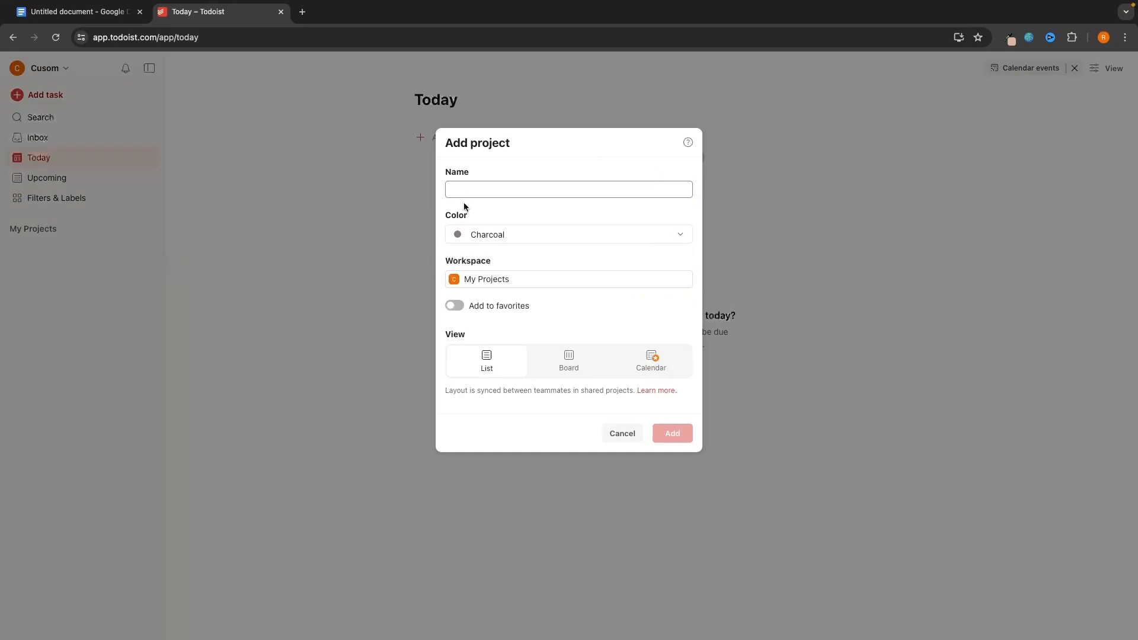
{"action": "left_click", "coordinate": [475, 186]}
{"action": "type", "text": "To "}
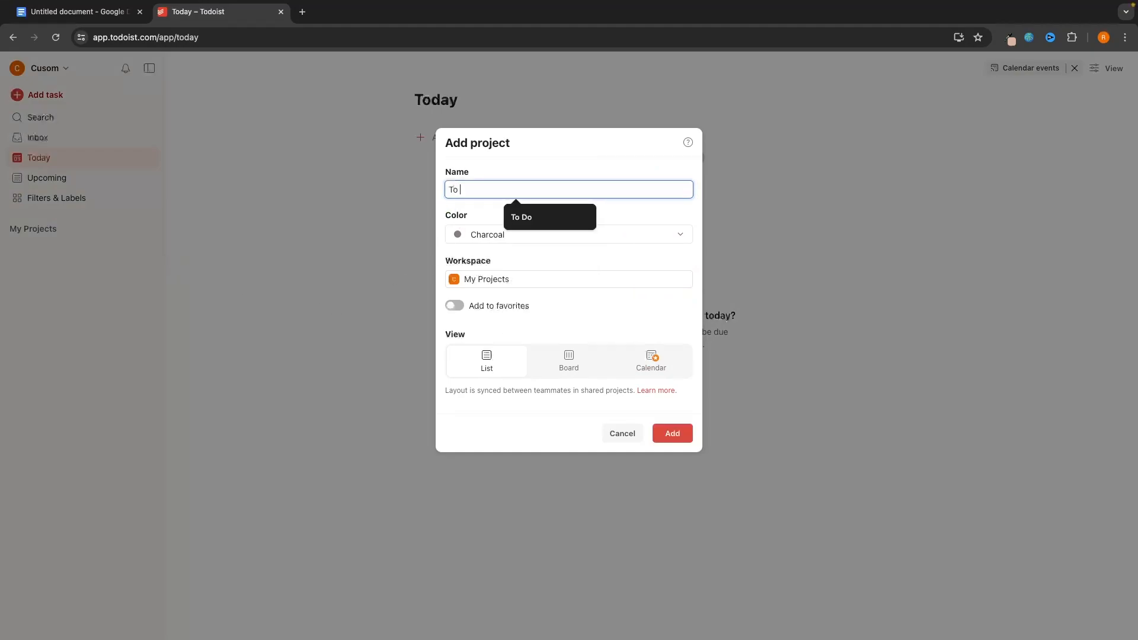
{"action": "type", "text": "Do"}
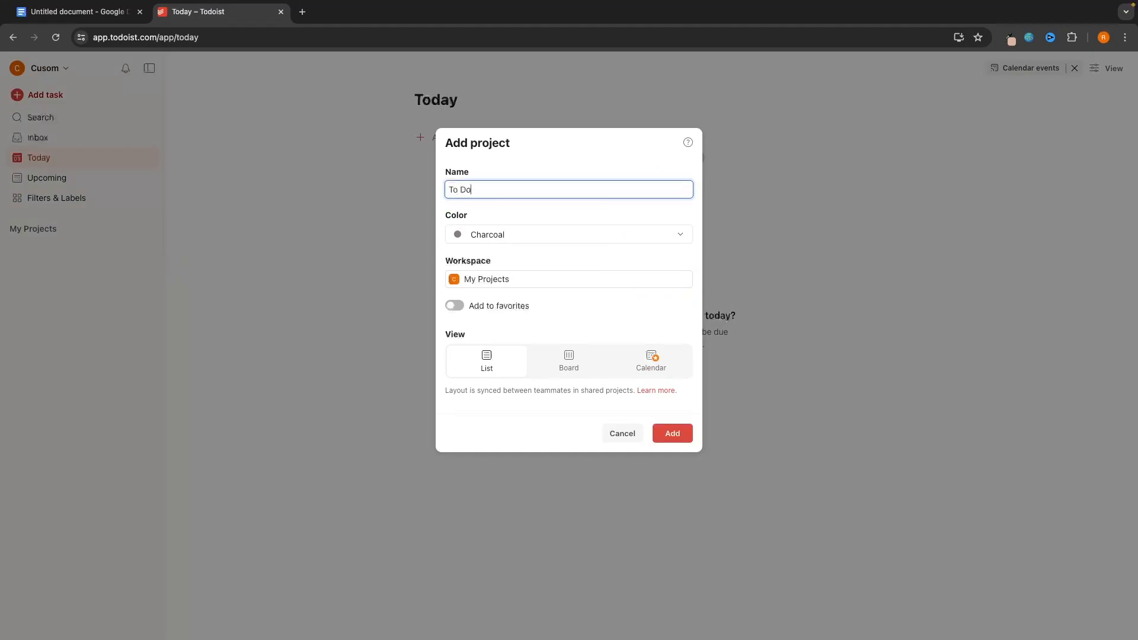
{"action": "left_click", "coordinate": [478, 236]}
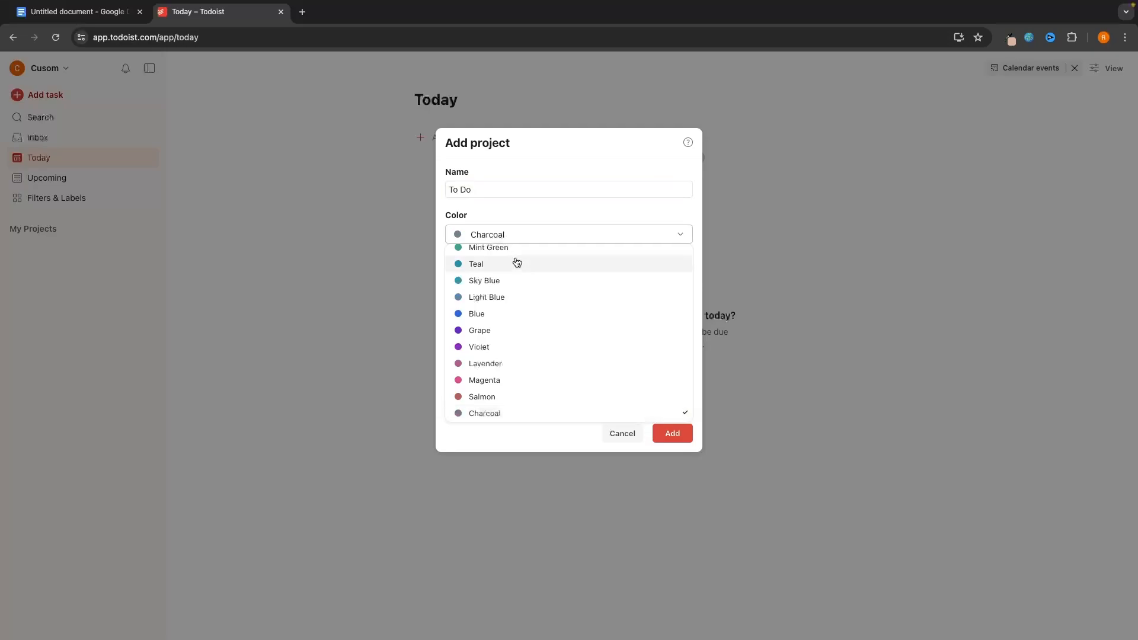
{"action": "left_click", "coordinate": [497, 247]}
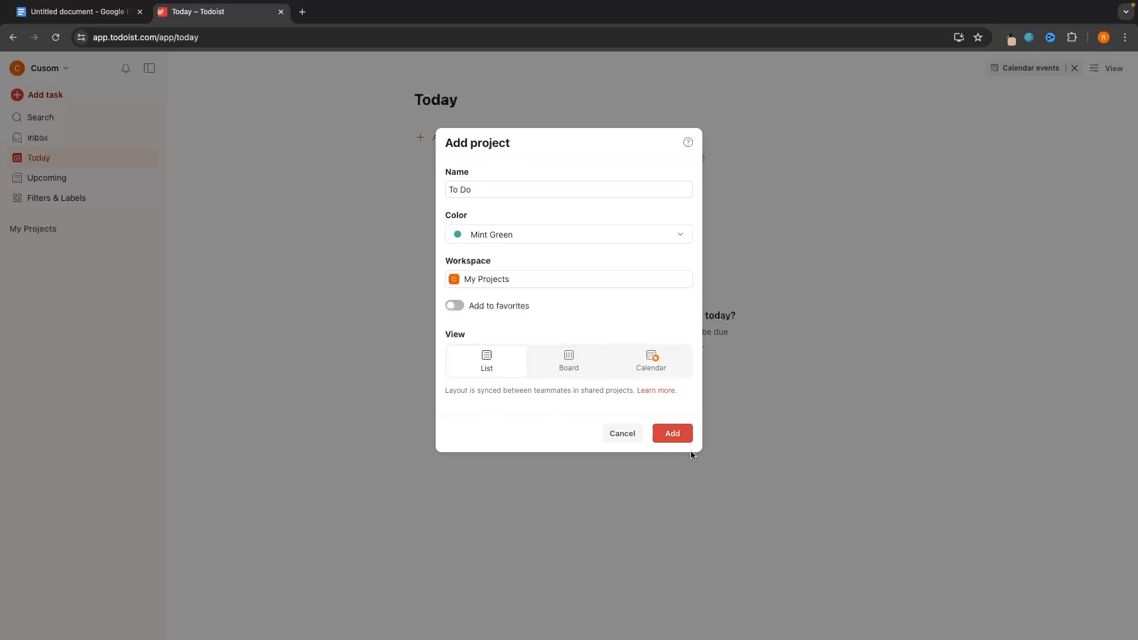
{"action": "left_click", "coordinate": [681, 438]}
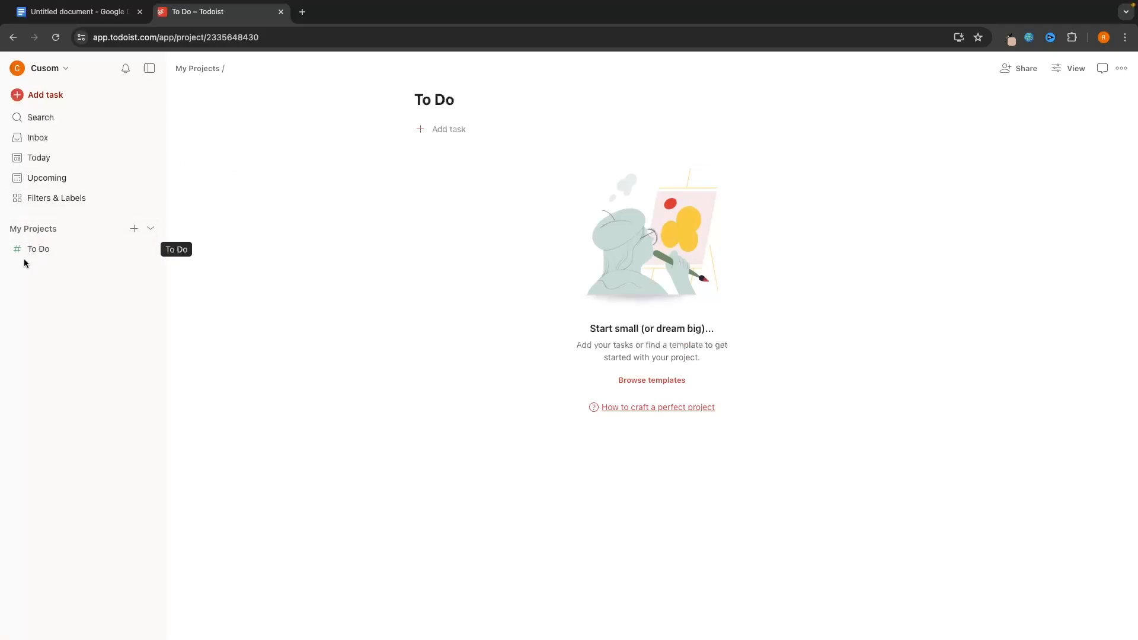
- Add the task 'Eat Breakfast' to the To Do project
{"action": "left_click", "coordinate": [451, 130]}
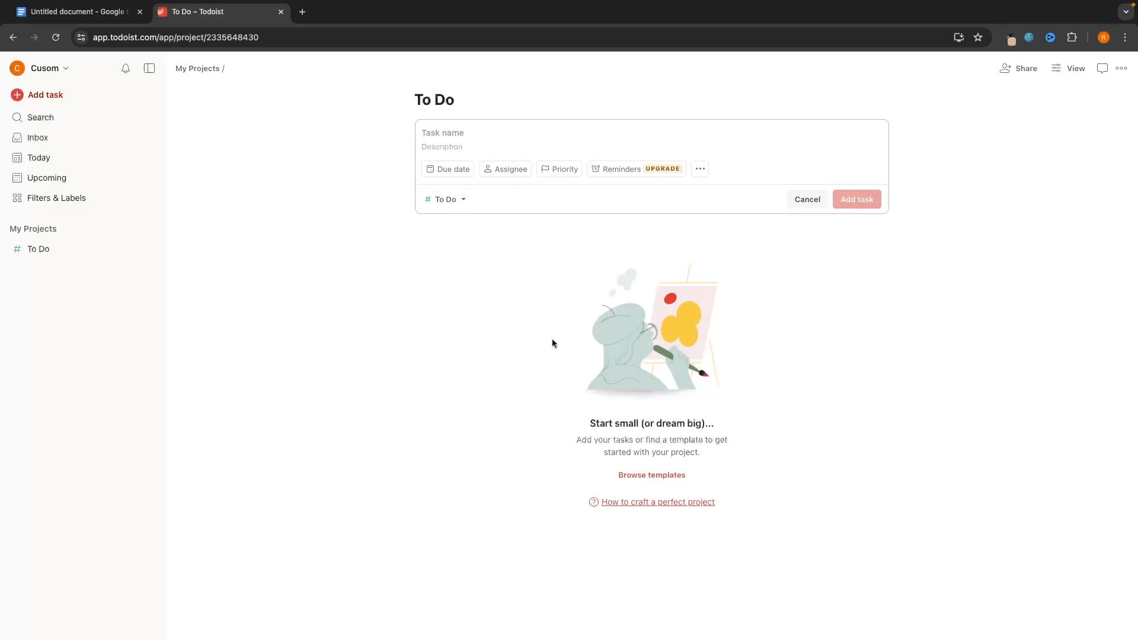
{"action": "type", "text": "E"}
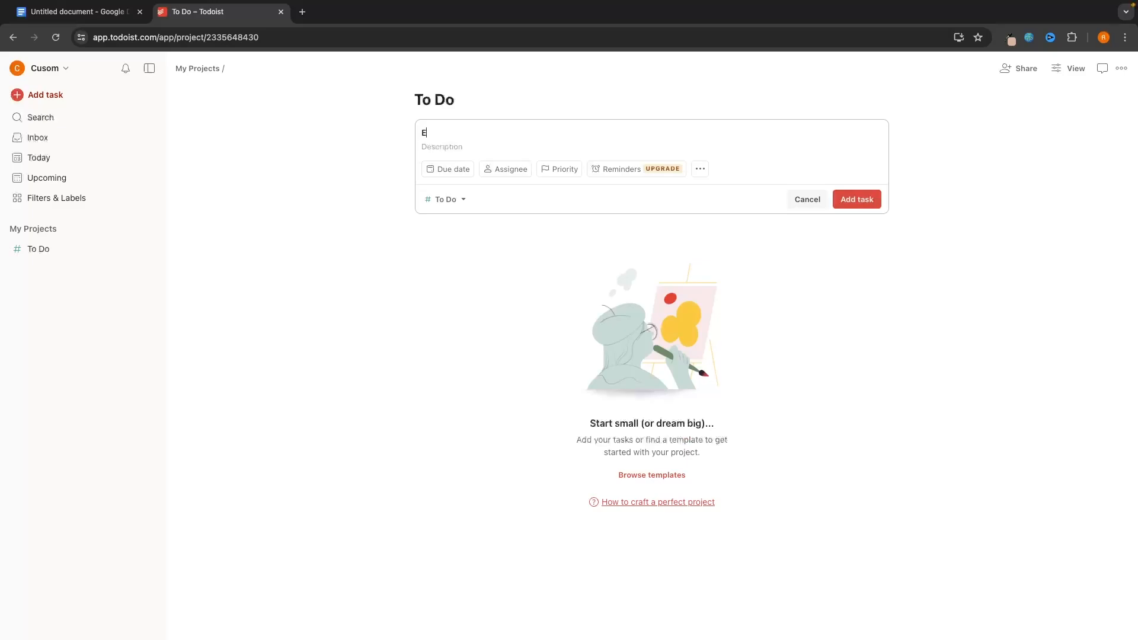
{"action": "type", "text": "at Breakfast"}
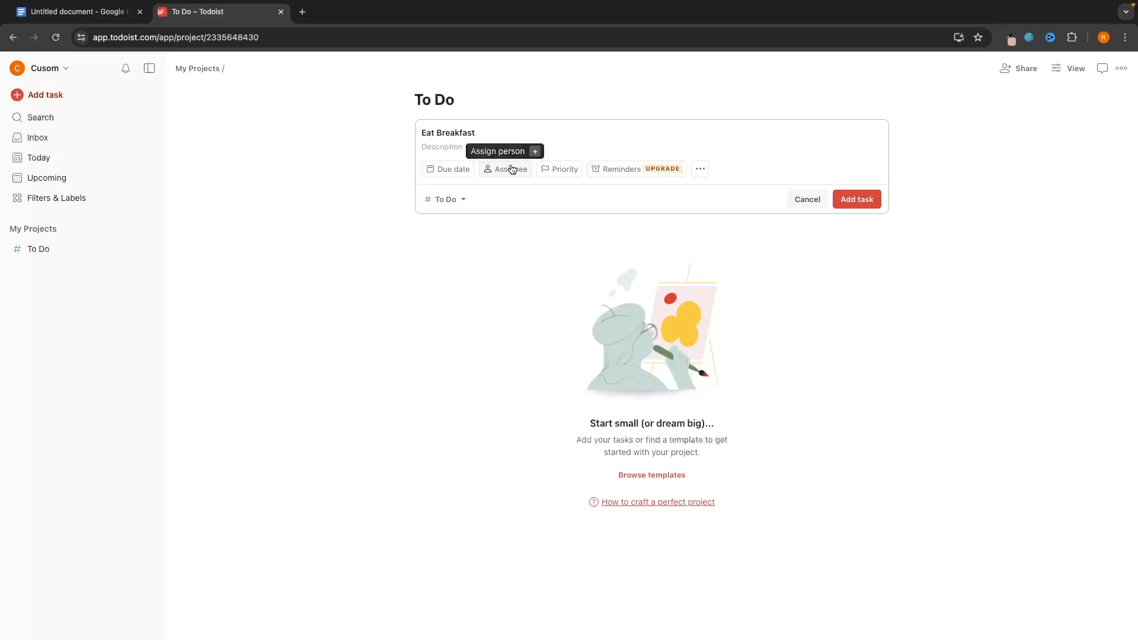
{"action": "left_click", "coordinate": [566, 172]}
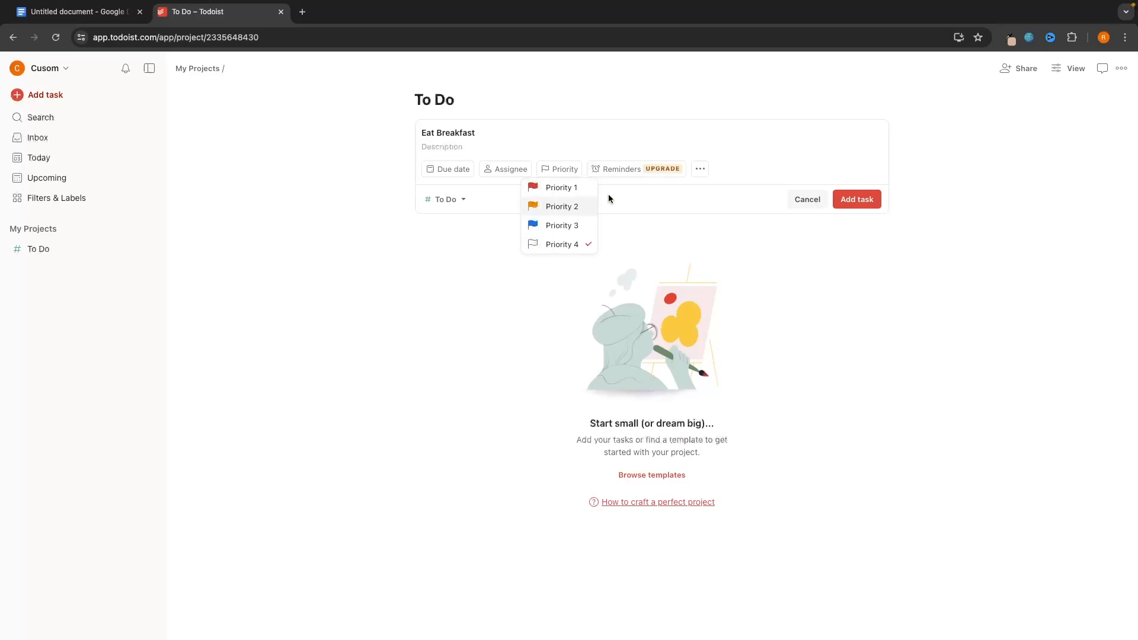
{"action": "left_click", "coordinate": [643, 187]}
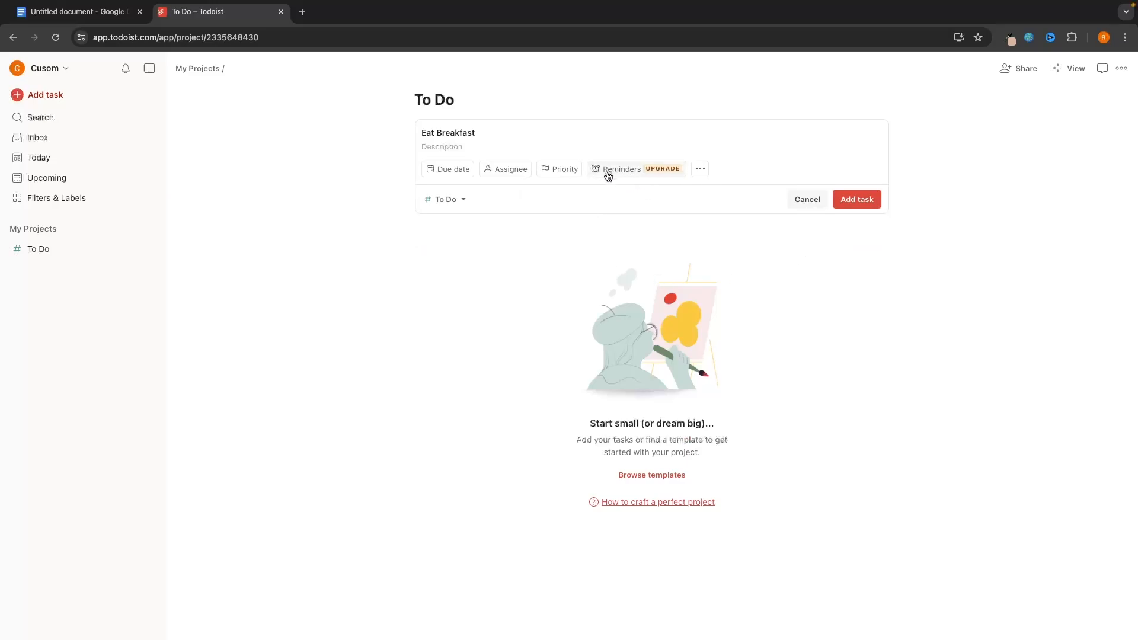
{"action": "left_click", "coordinate": [851, 206]}
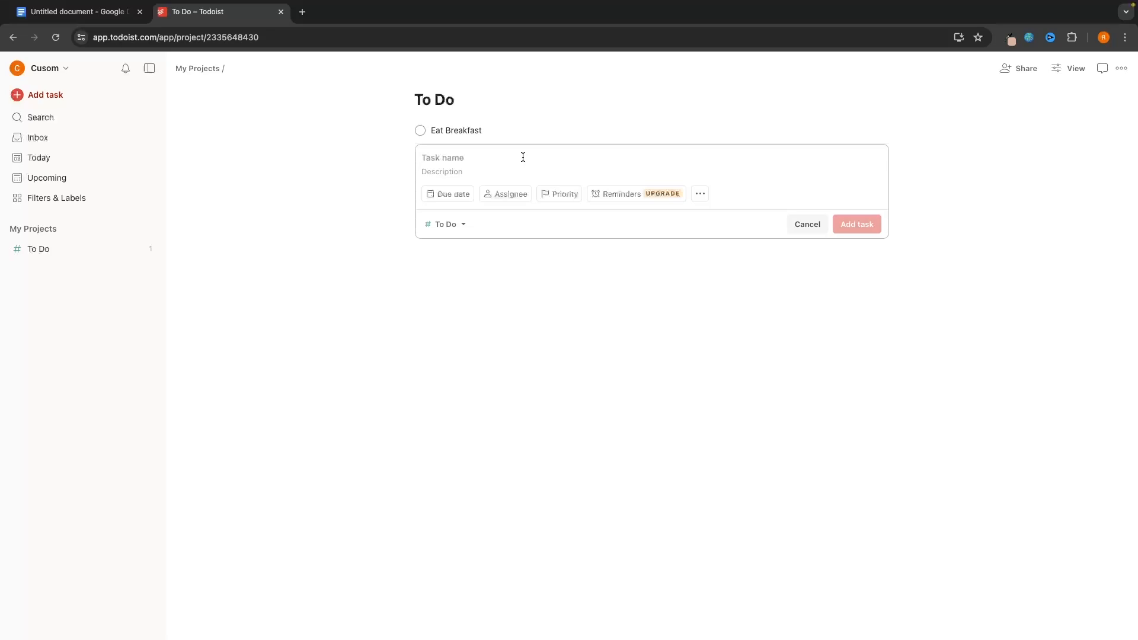
- Add 'Record ToDoist Tutorial' due today with Priority 1
{"action": "type", "text": "Record To"}
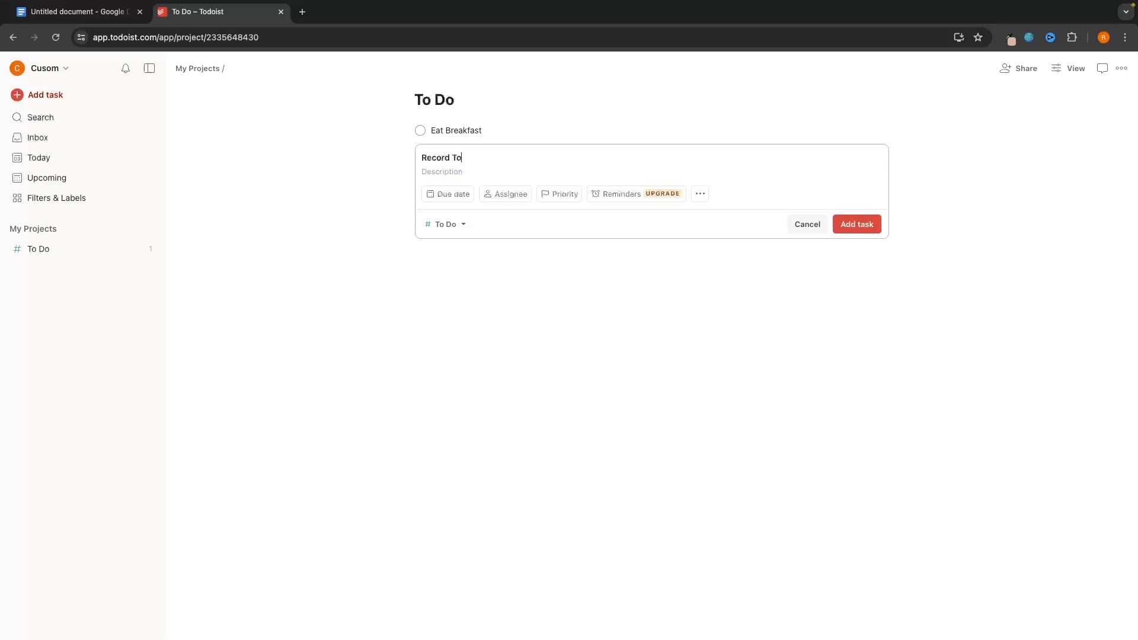
{"action": "type", "text": "Doist Tutorial"}
{"action": "left_click", "coordinate": [447, 195]}
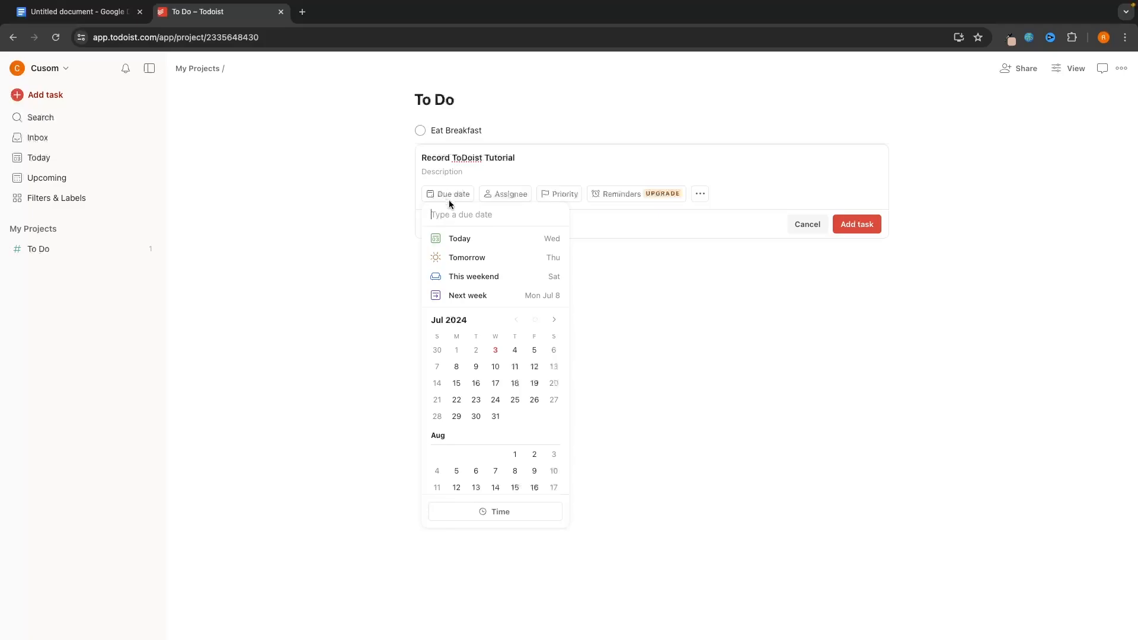
{"action": "left_click", "coordinate": [454, 240]}
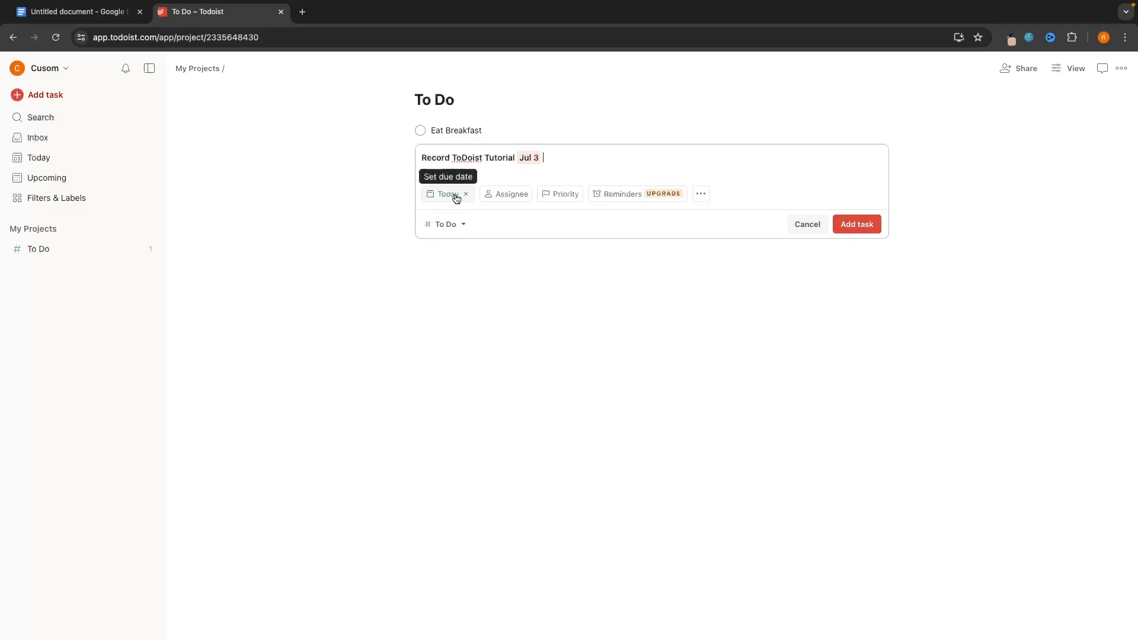
{"action": "left_click", "coordinate": [552, 201]}
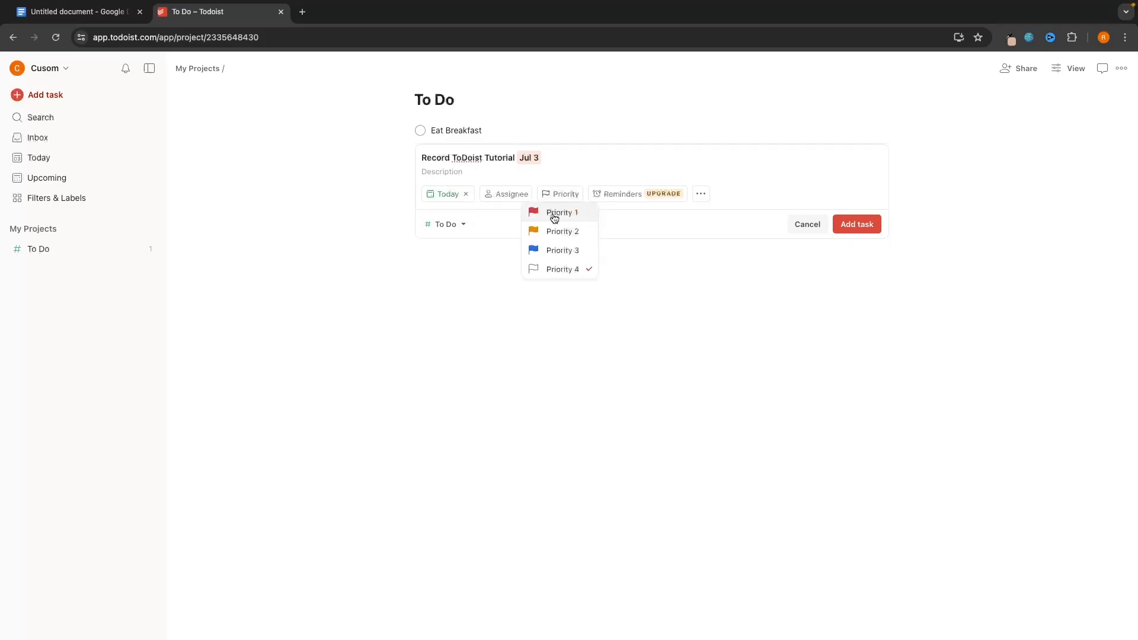
{"action": "left_click", "coordinate": [563, 214]}
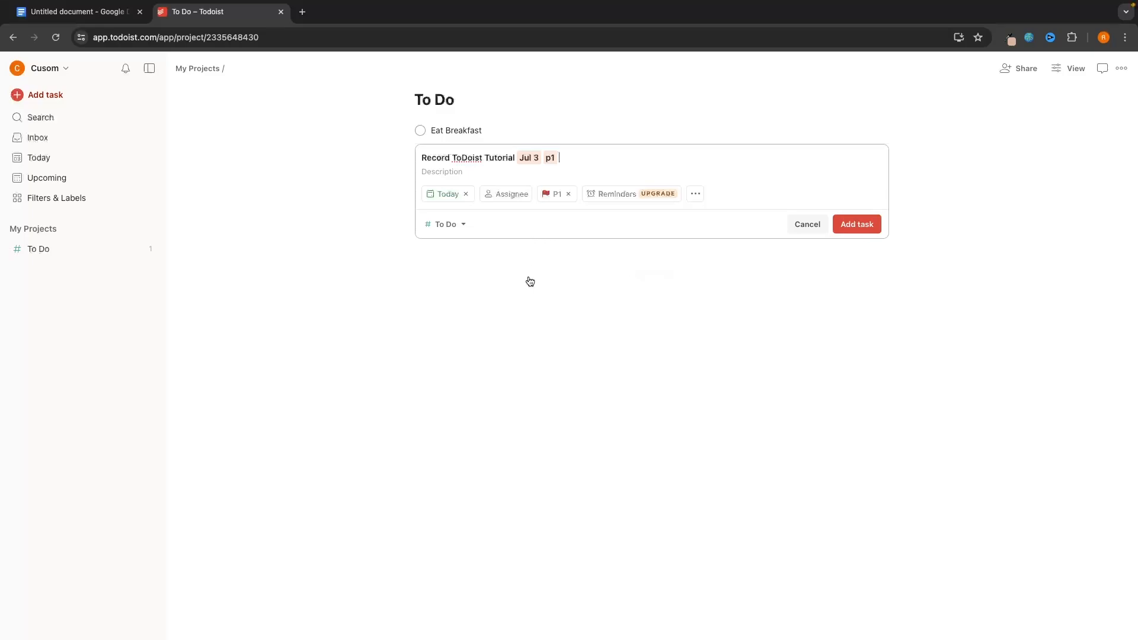
{"action": "left_click", "coordinate": [865, 225]}
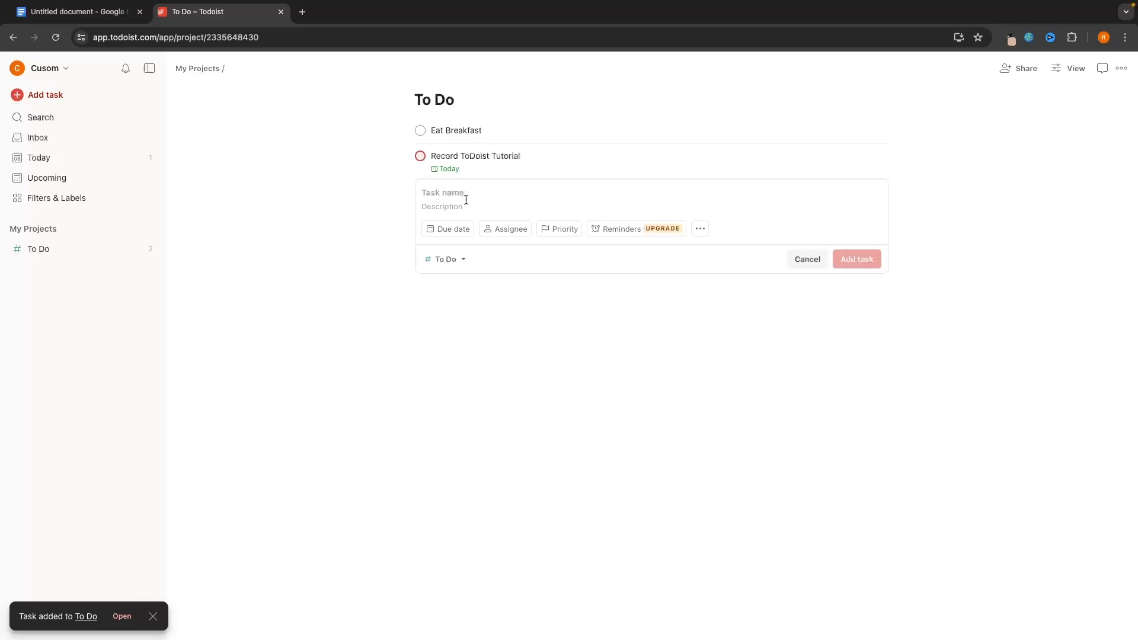
{"action": "mouse_move", "coordinate": [453, 173]}
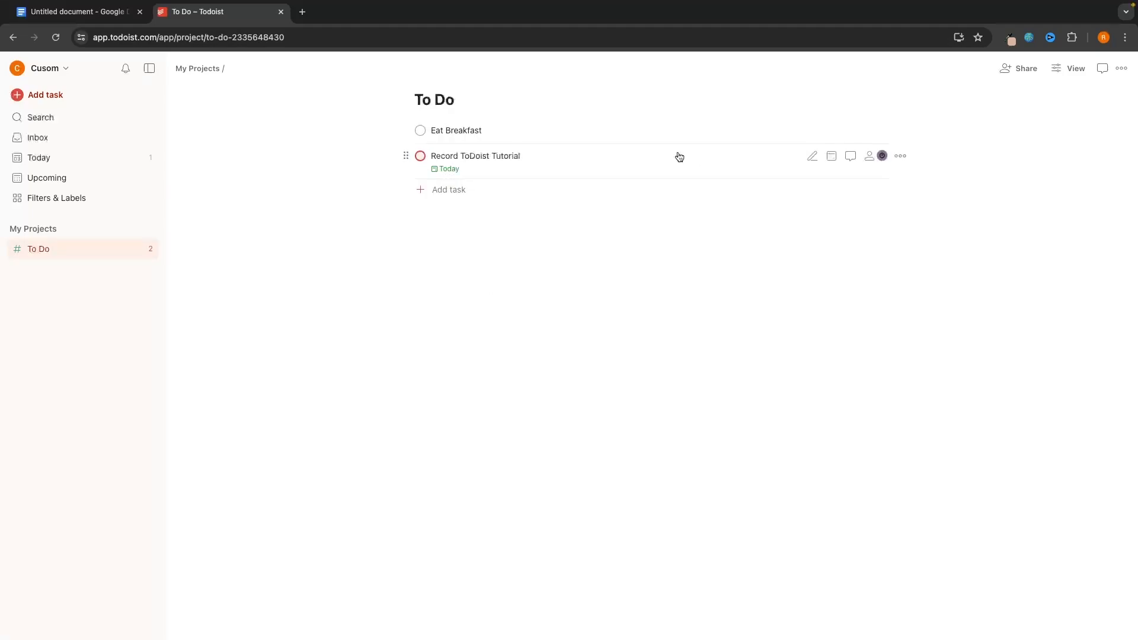
{"action": "left_click", "coordinate": [458, 191]}
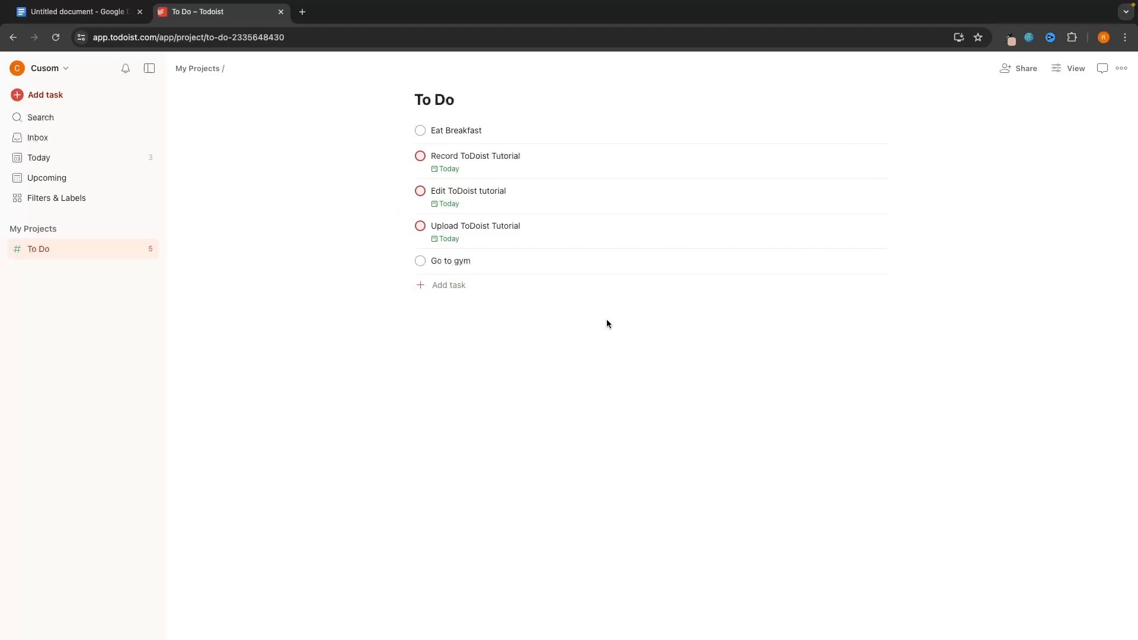
{"action": "mouse_move", "coordinate": [630, 312]}
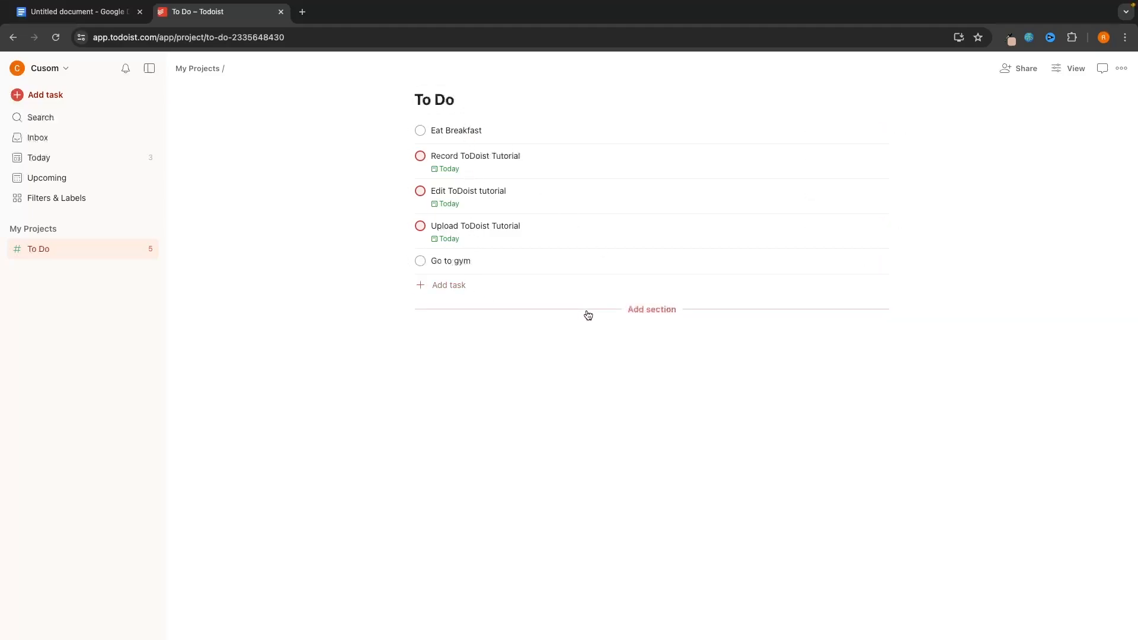
- Create a 'Tomorrow' section and add 'Eat Breakfast' to it
{"action": "left_click", "coordinate": [661, 314]}
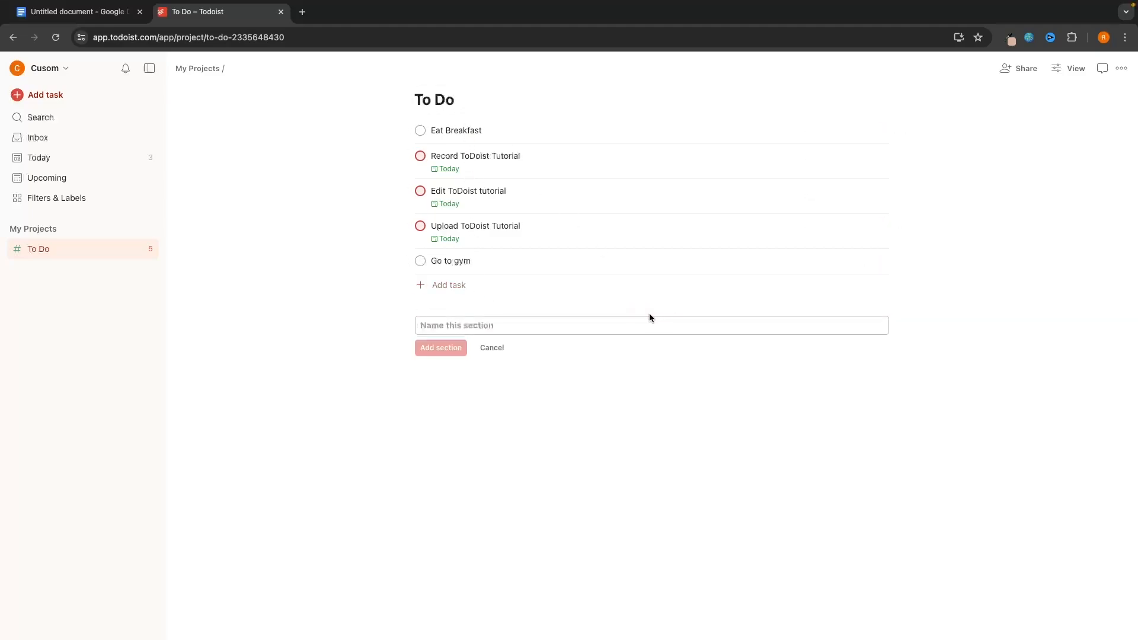
{"action": "type", "text": "Tomorrow"}
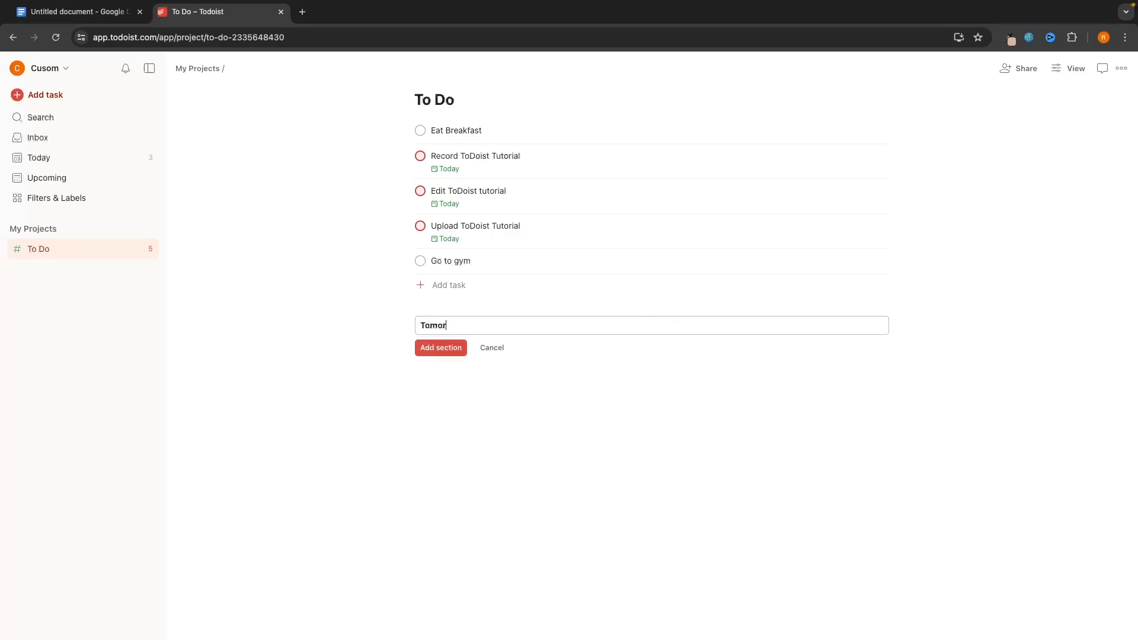
{"action": "left_click", "coordinate": [457, 349]}
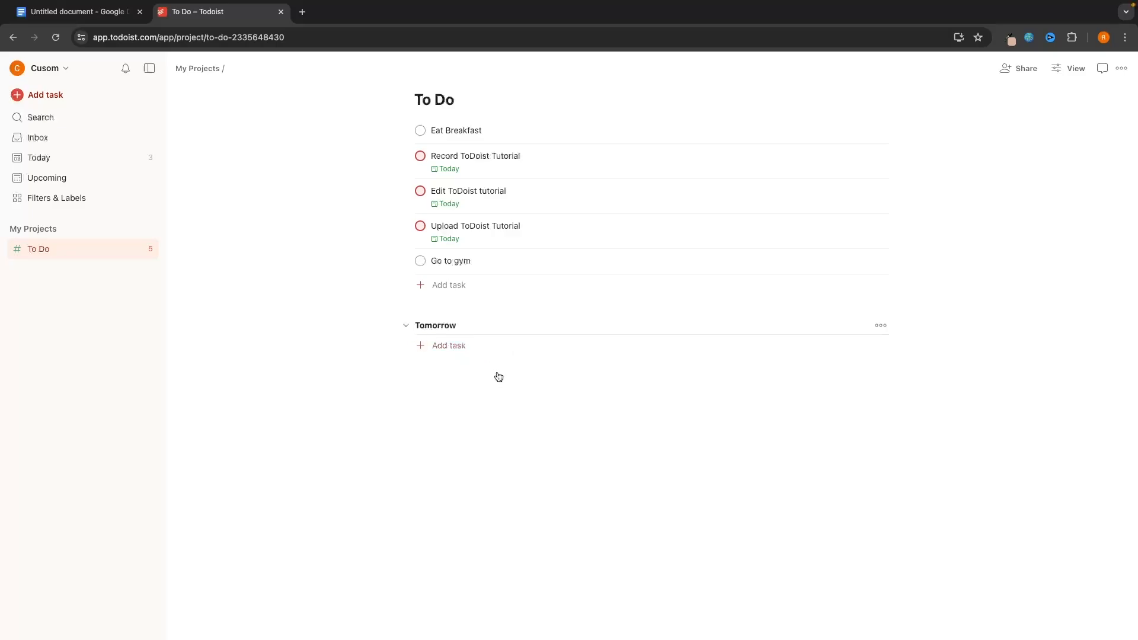
{"action": "left_click", "coordinate": [457, 348]}
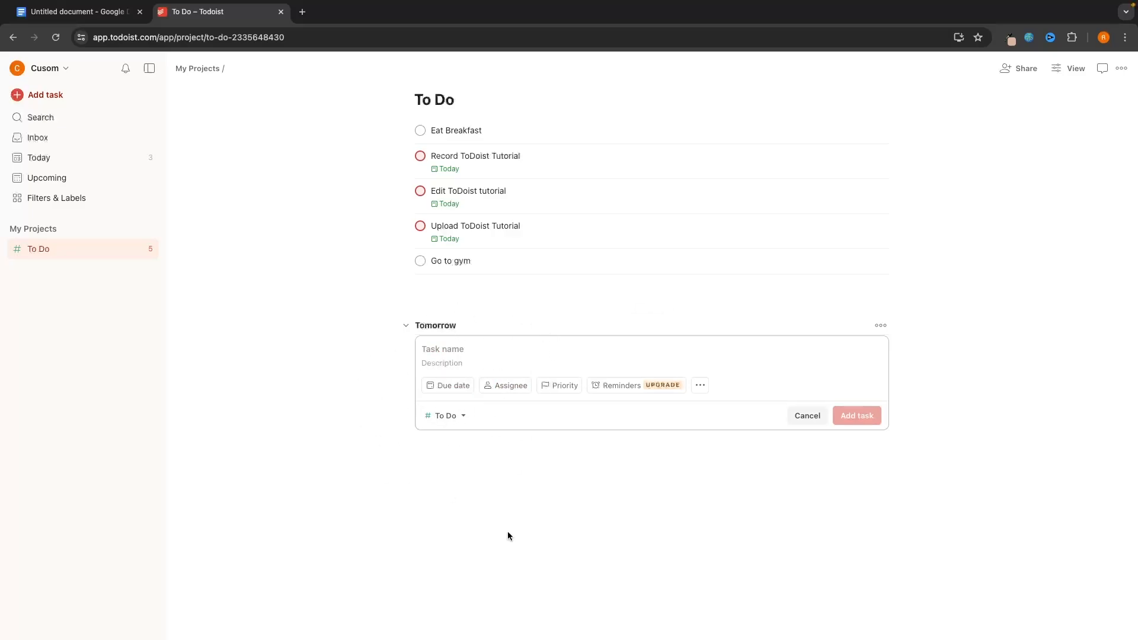
{"action": "type", "text": "Eat Breakfast"}
{"action": "left_click", "coordinate": [855, 417]}
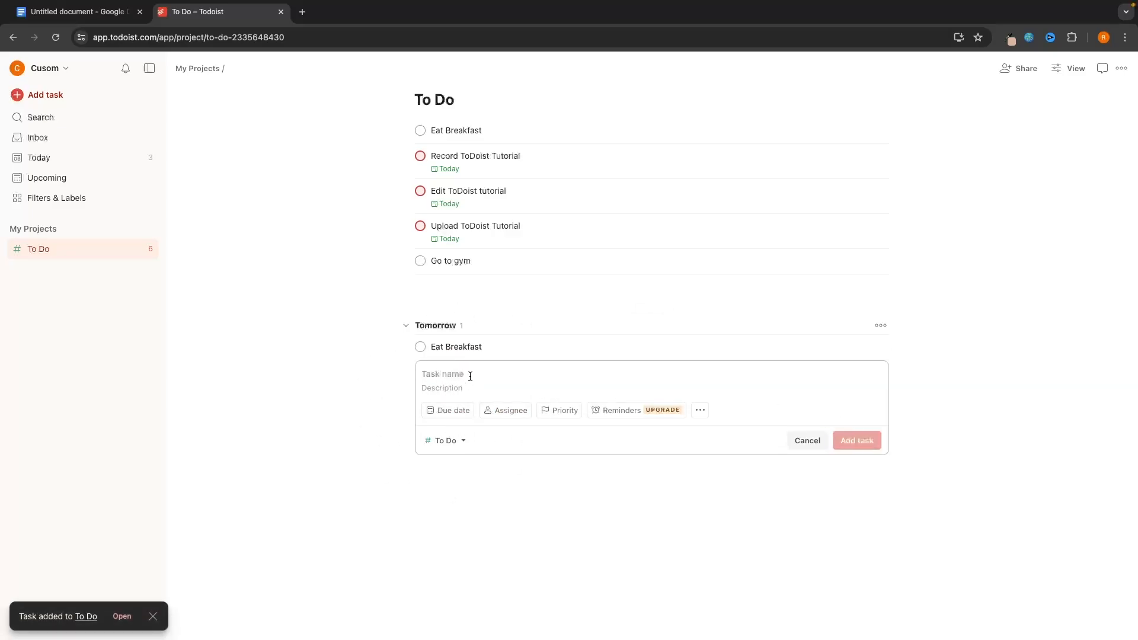
- Add 'Record Zoom video' under Tomorrow, due Jul 4
{"action": "type", "text": "Record Zoom video"}
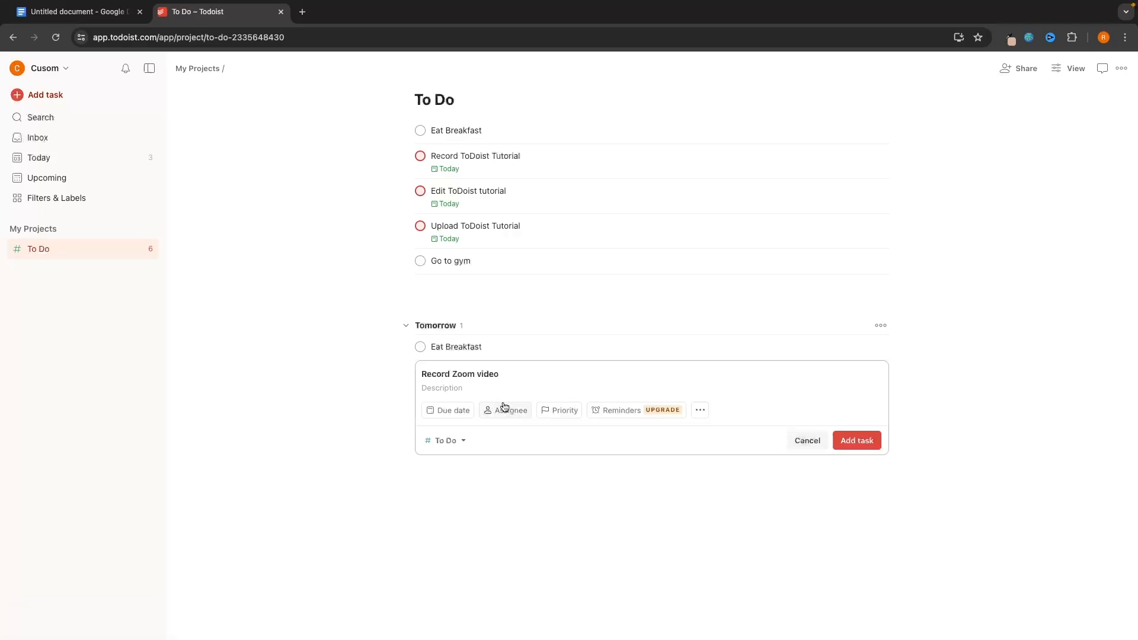
{"action": "left_click", "coordinate": [453, 408]}
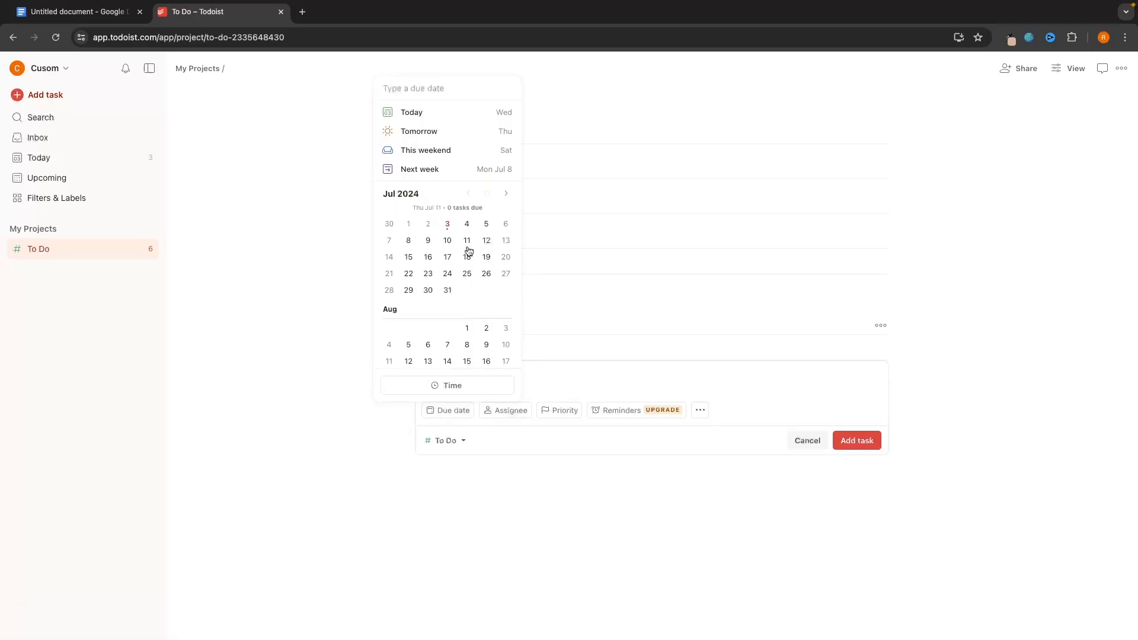
{"action": "left_click", "coordinate": [467, 224]}
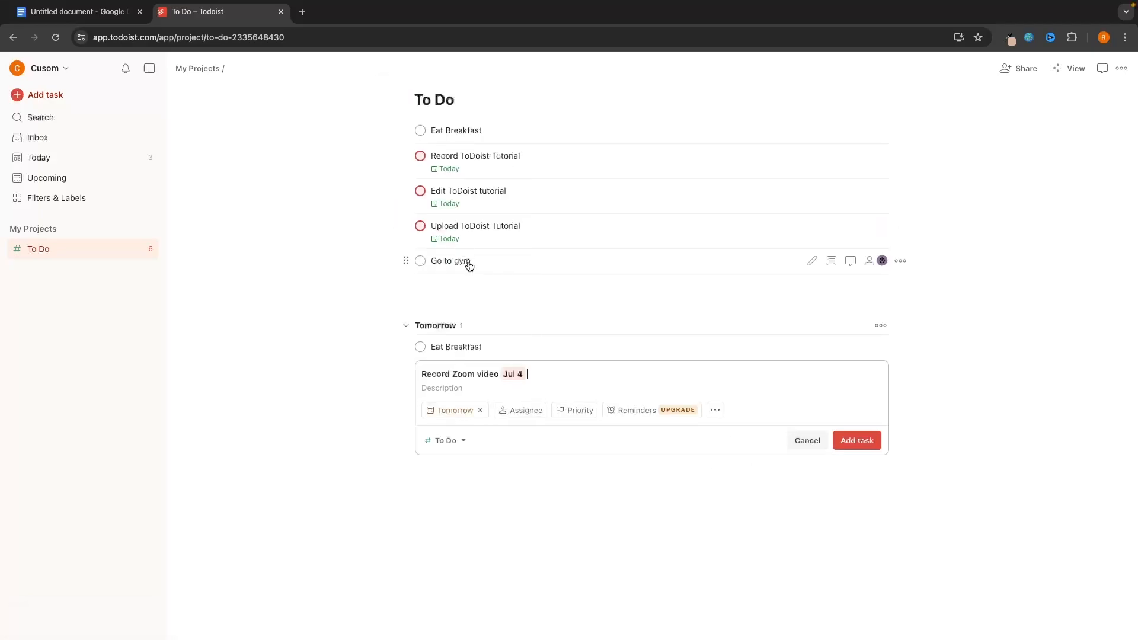
{"action": "left_click", "coordinate": [857, 440]}
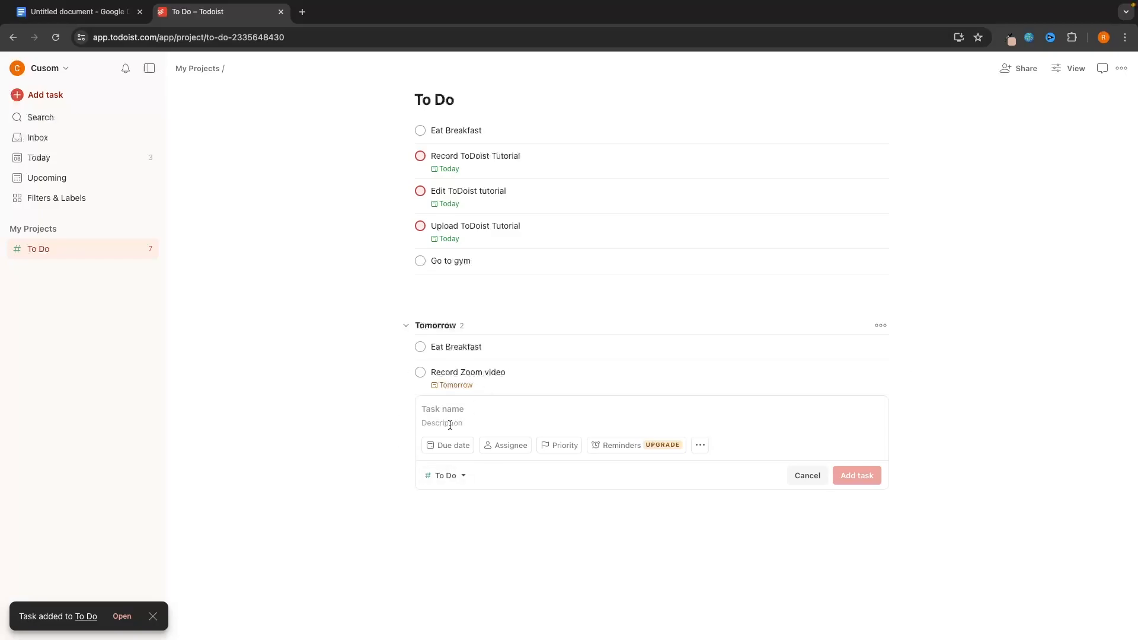
{"action": "left_click", "coordinate": [806, 479]}
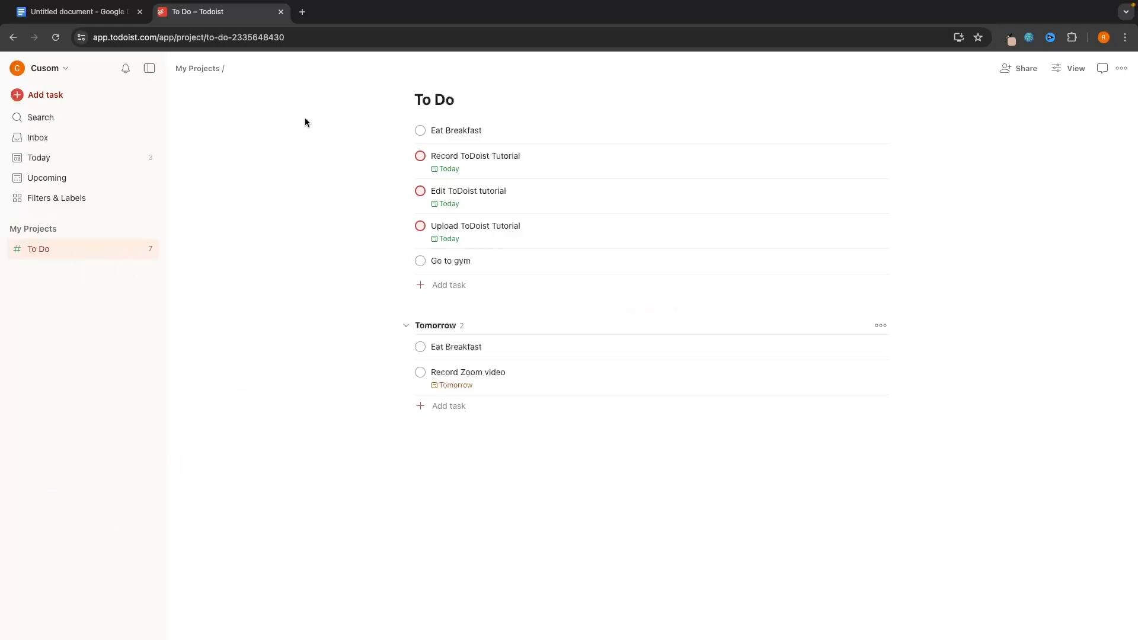
- Complete Record ToDoist Tutorial in Today, then Eat Breakfast and Edit ToDoist tutorial in To Do
{"action": "left_click", "coordinate": [31, 162]}
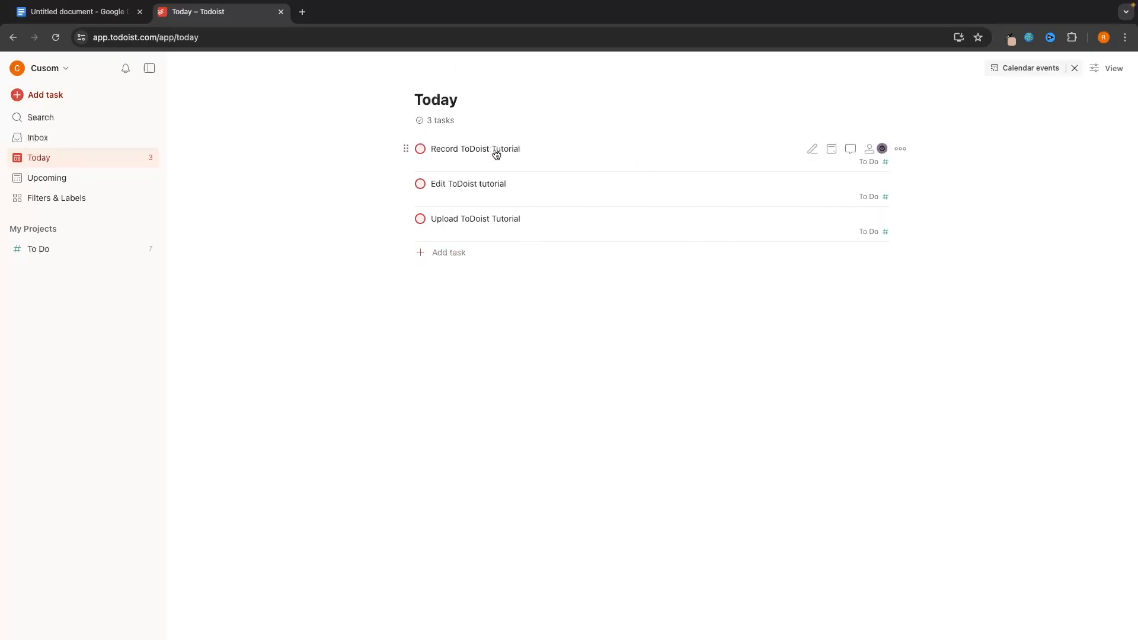
{"action": "left_click", "coordinate": [420, 148]}
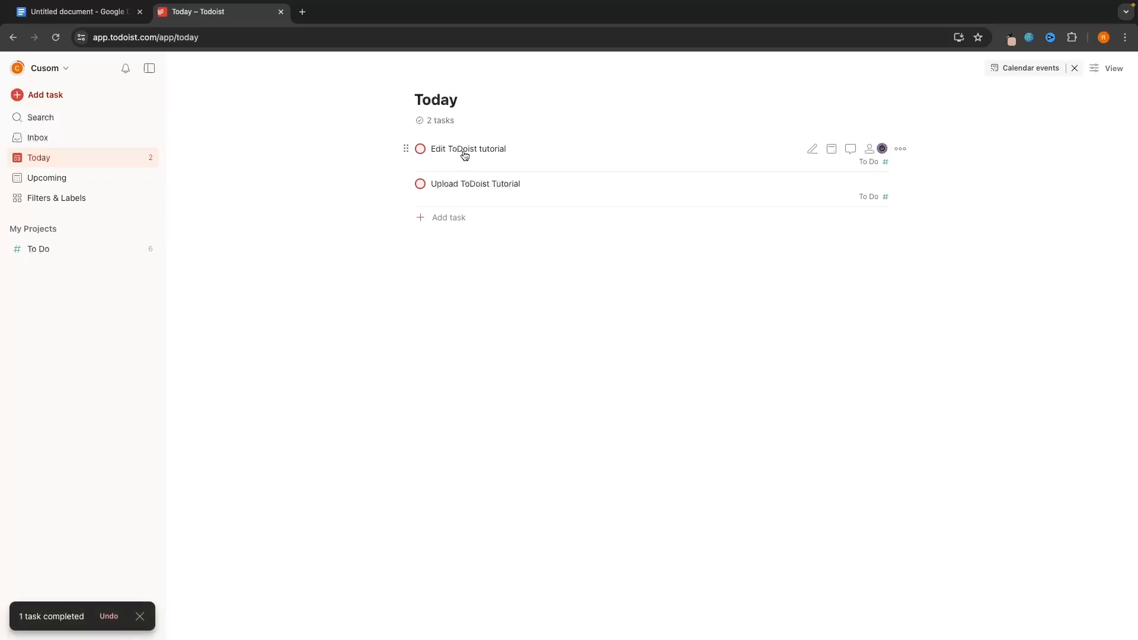
{"action": "left_click", "coordinate": [84, 249]}
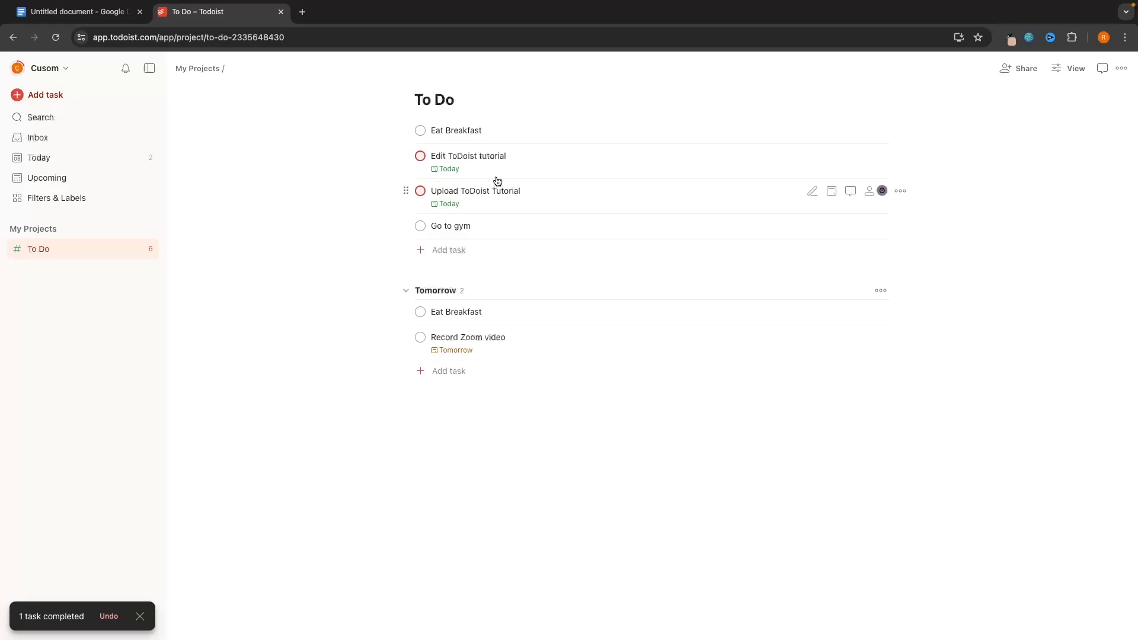
{"action": "left_click", "coordinate": [421, 131]}
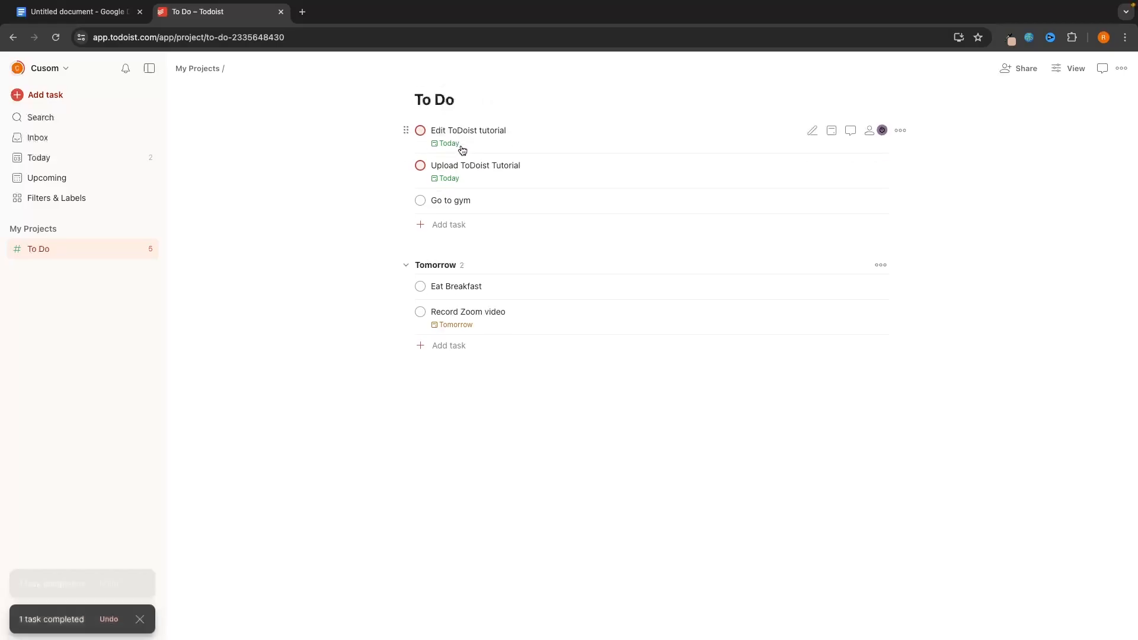
{"action": "left_click", "coordinate": [420, 130]}
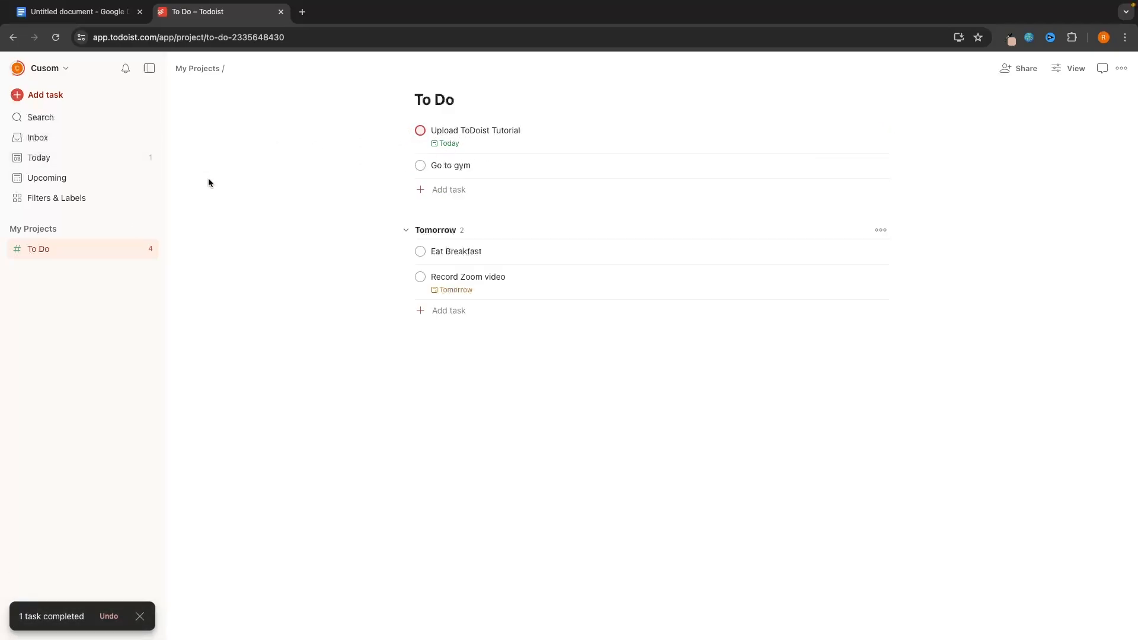
- Switch the Upcoming view to Board layout, then go back to the To Do project
{"action": "left_click", "coordinate": [48, 183]}
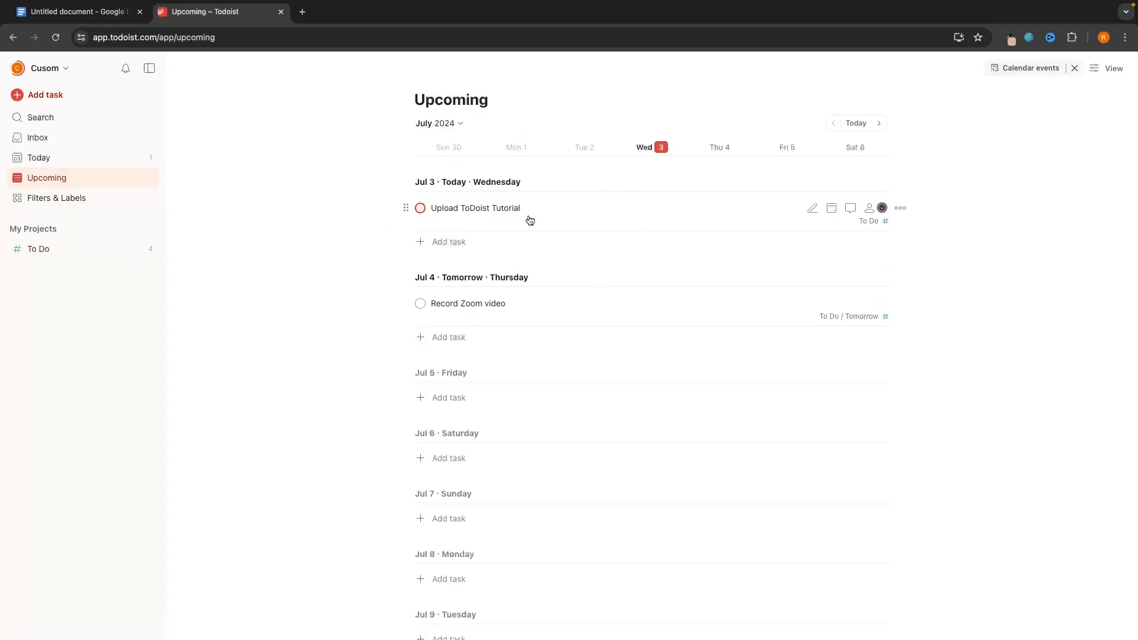
{"action": "scroll", "coordinate": [528, 168], "scroll_direction": "down", "scroll_amount": 2}
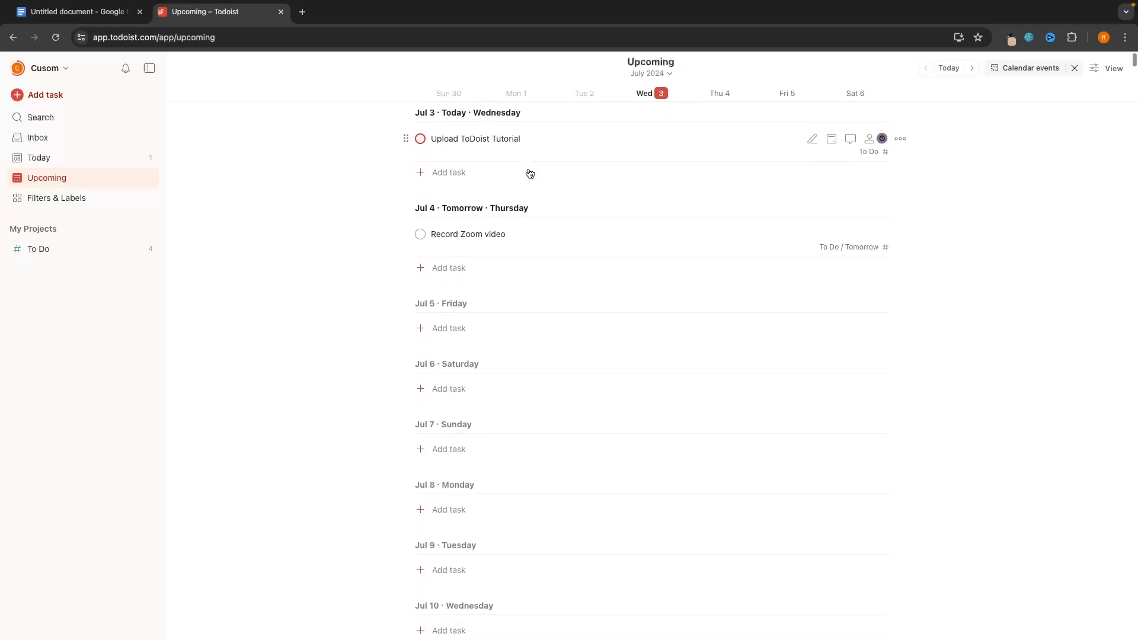
{"action": "scroll", "coordinate": [528, 172], "scroll_direction": "up", "scroll_amount": 2}
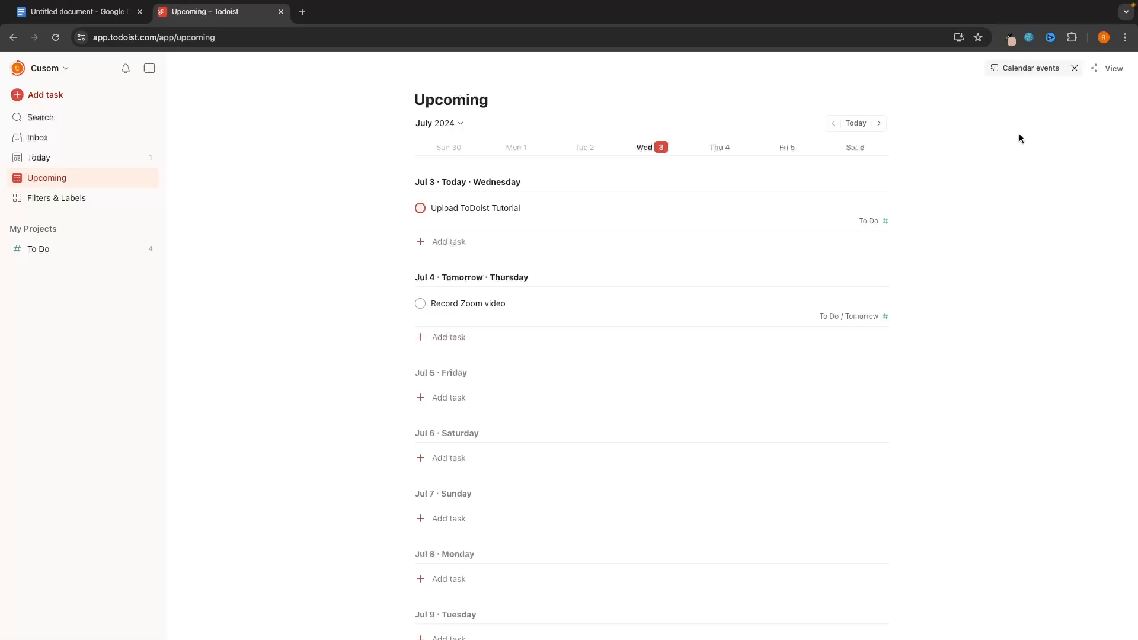
{"action": "left_click", "coordinate": [1104, 67]}
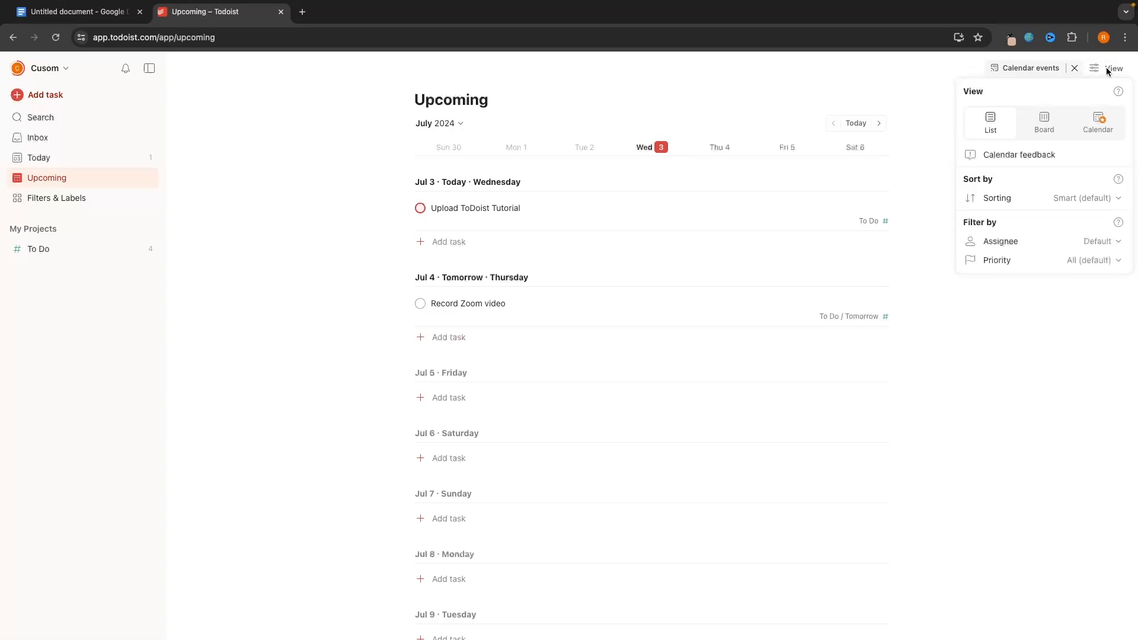
{"action": "left_click", "coordinate": [1050, 121]}
{"action": "left_click", "coordinate": [750, 122]}
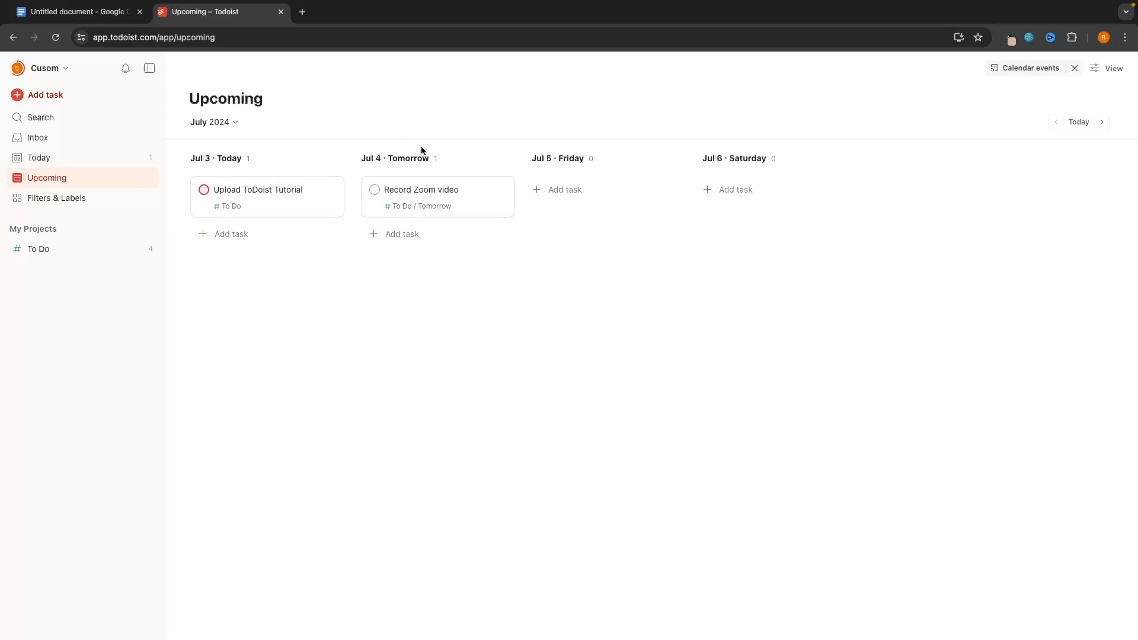
{"action": "left_click", "coordinate": [88, 249]}
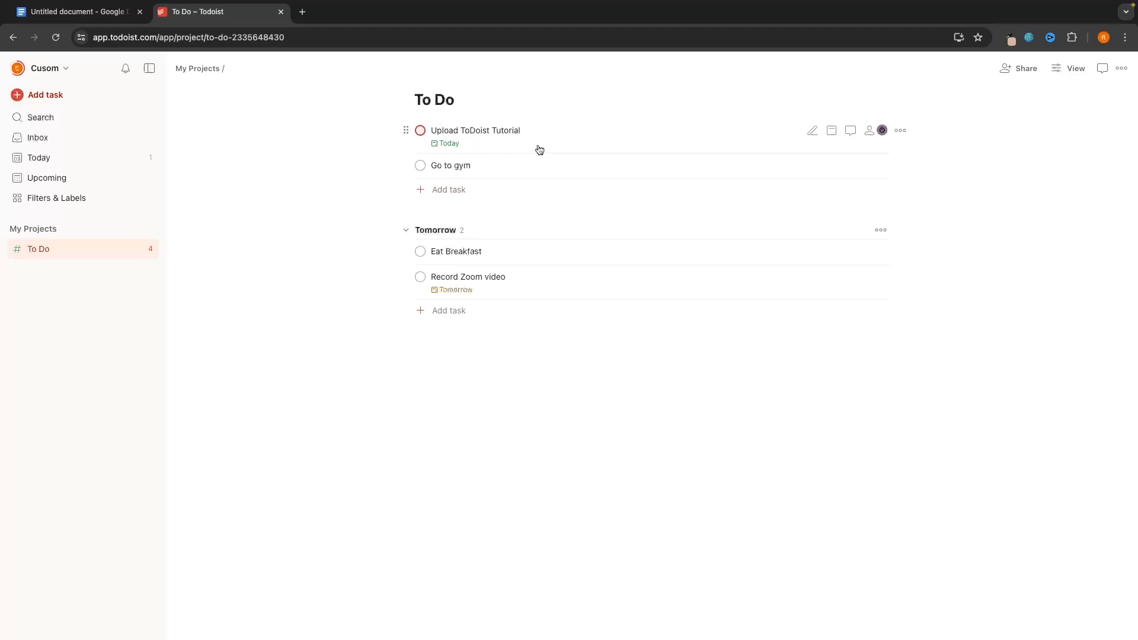
{"action": "left_click", "coordinate": [812, 130]}
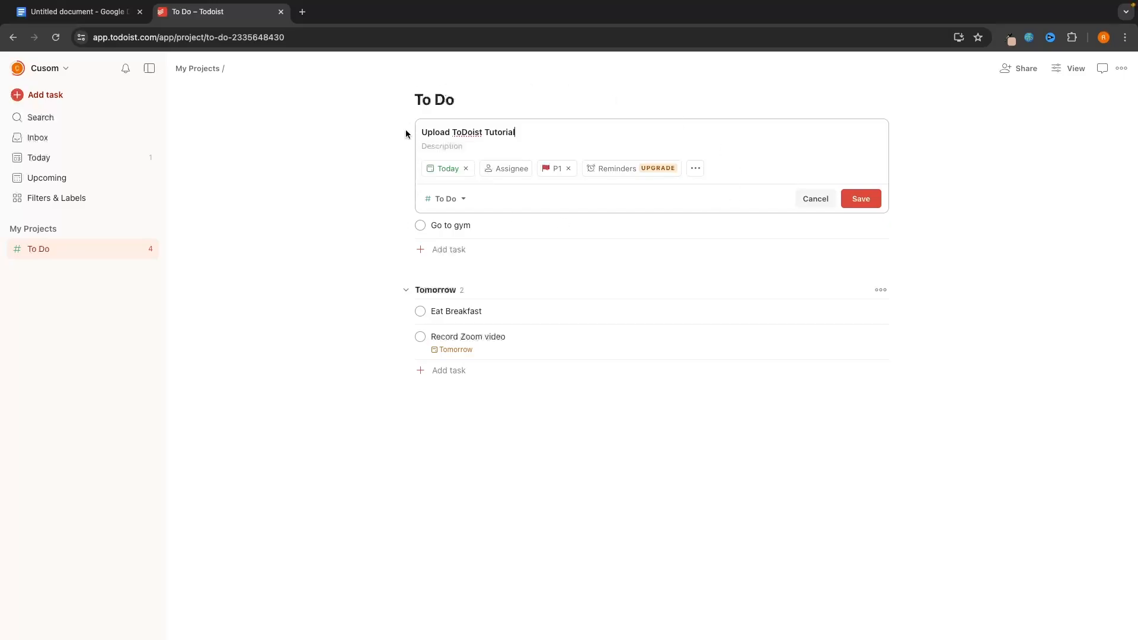
{"action": "left_click", "coordinate": [813, 200]}
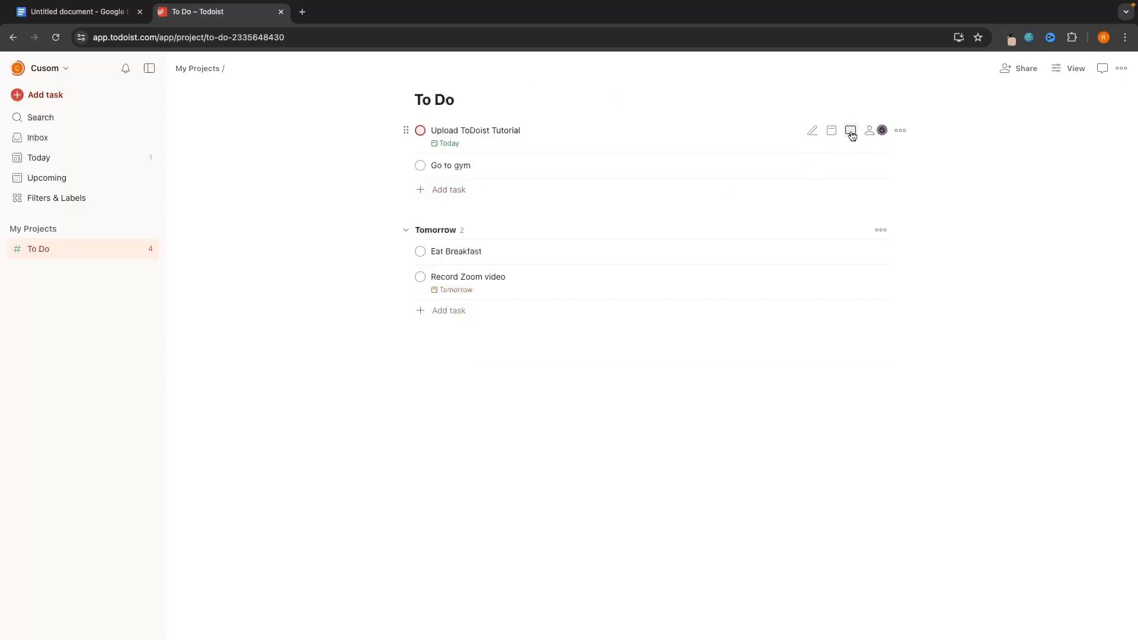
{"action": "left_click", "coordinate": [832, 133]}
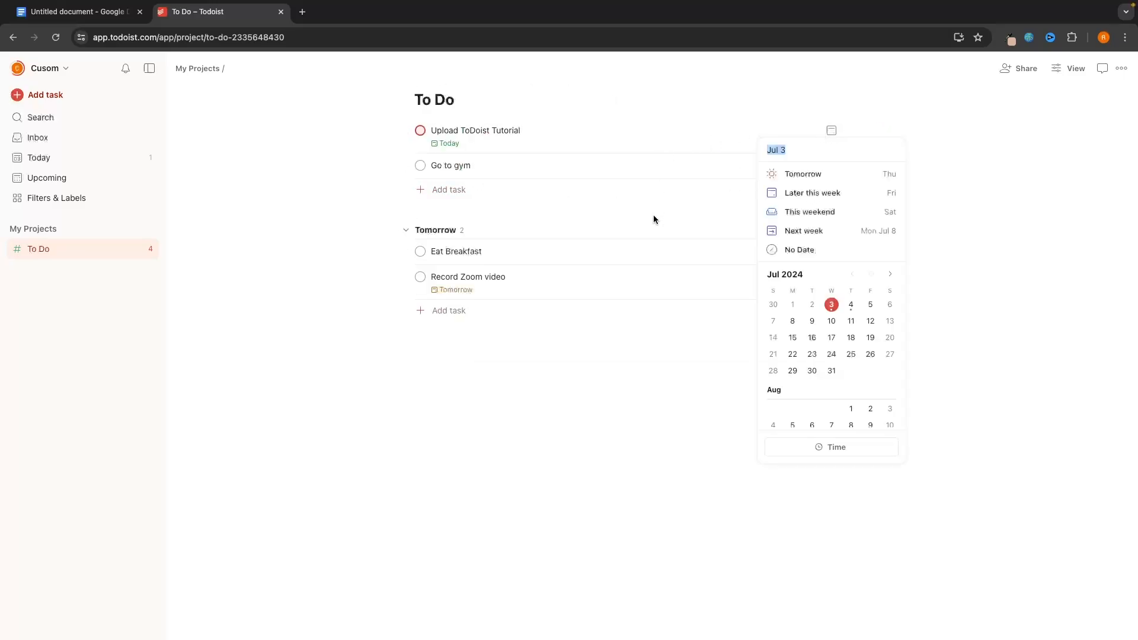
{"action": "left_click", "coordinate": [973, 287]}
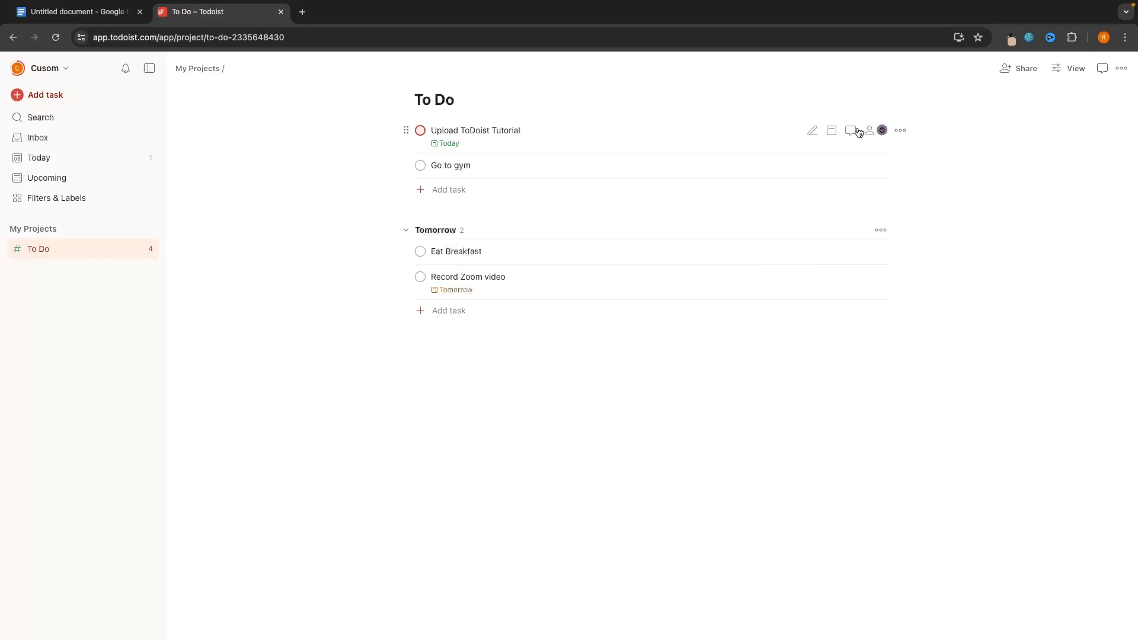
{"action": "left_click", "coordinate": [851, 131]}
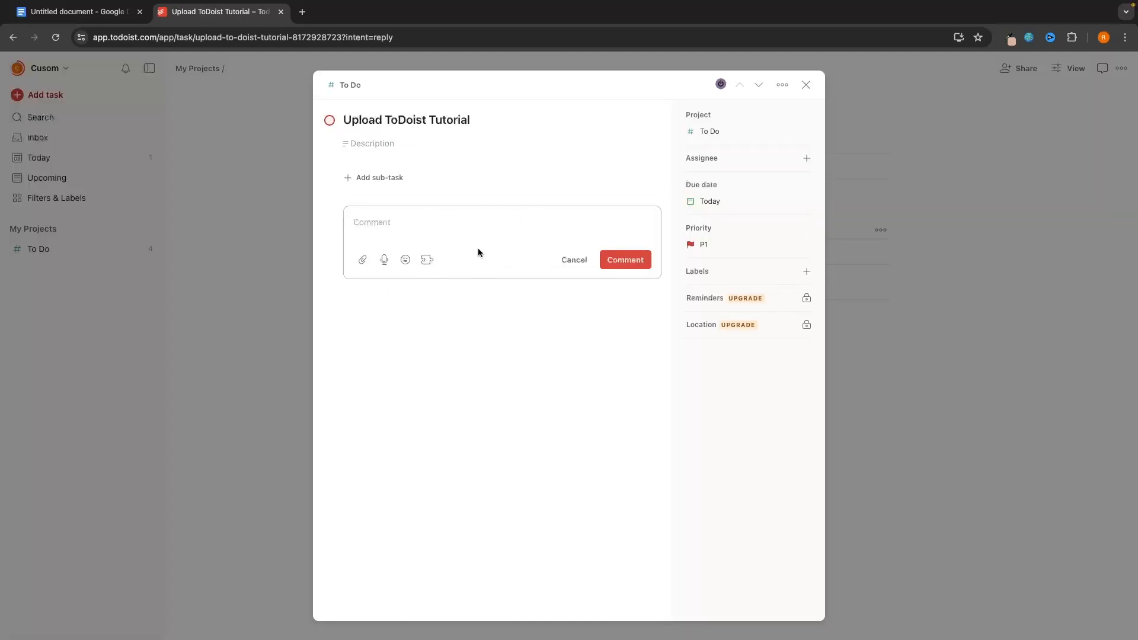
{"action": "left_click", "coordinate": [934, 303]}
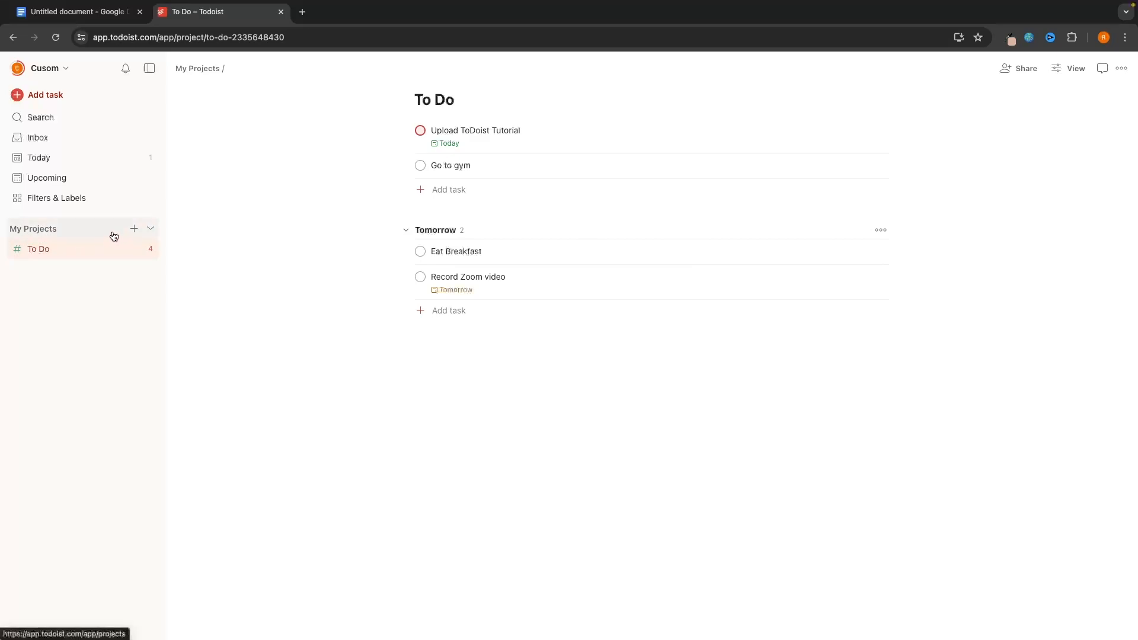
- Create a project named 'YouTube Content' with colour Red and Board layout
{"action": "left_click", "coordinate": [133, 230]}
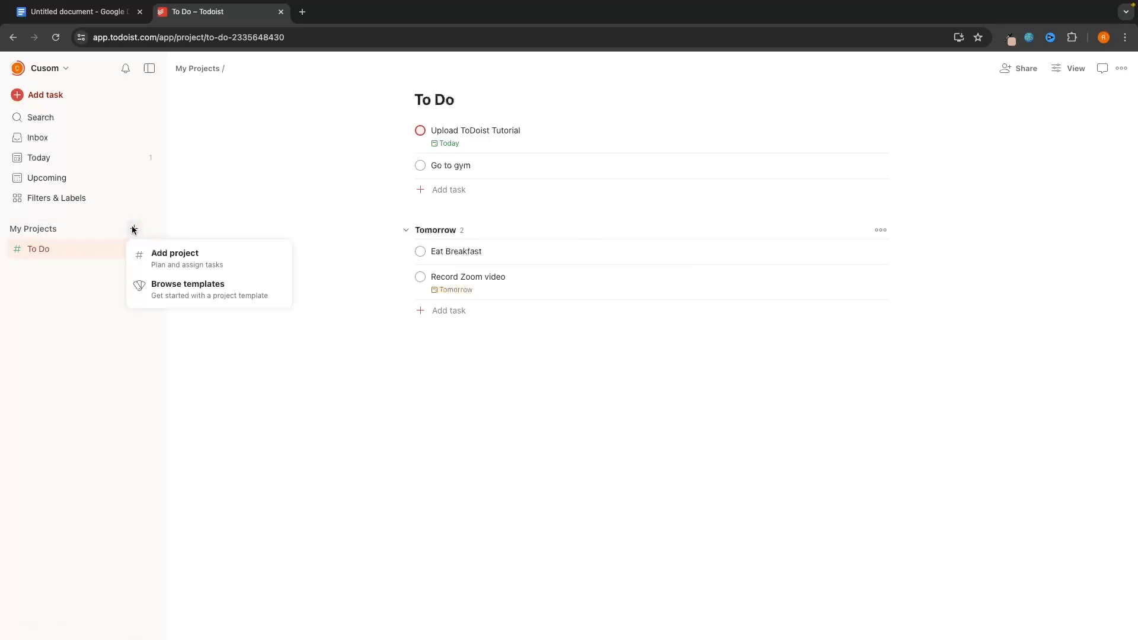
{"action": "left_click", "coordinate": [178, 263]}
{"action": "type", "text": "youT"}
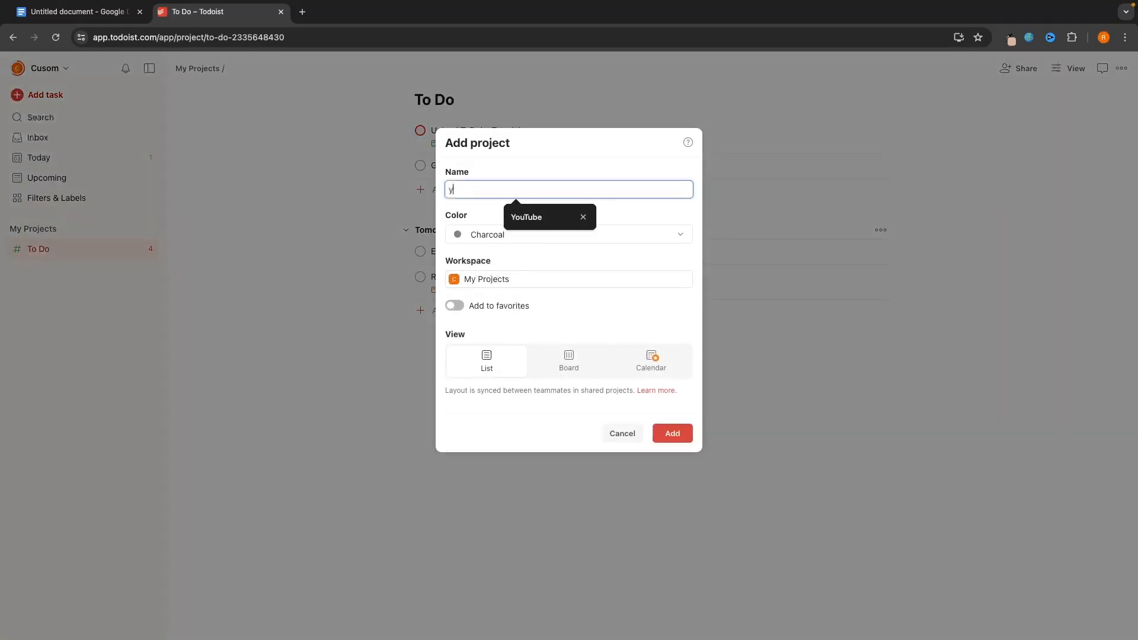
{"action": "key", "text": "BackSpace"}
{"action": "key", "text": "BackSpace"}
{"action": "type", "text": "YouTube Content"}
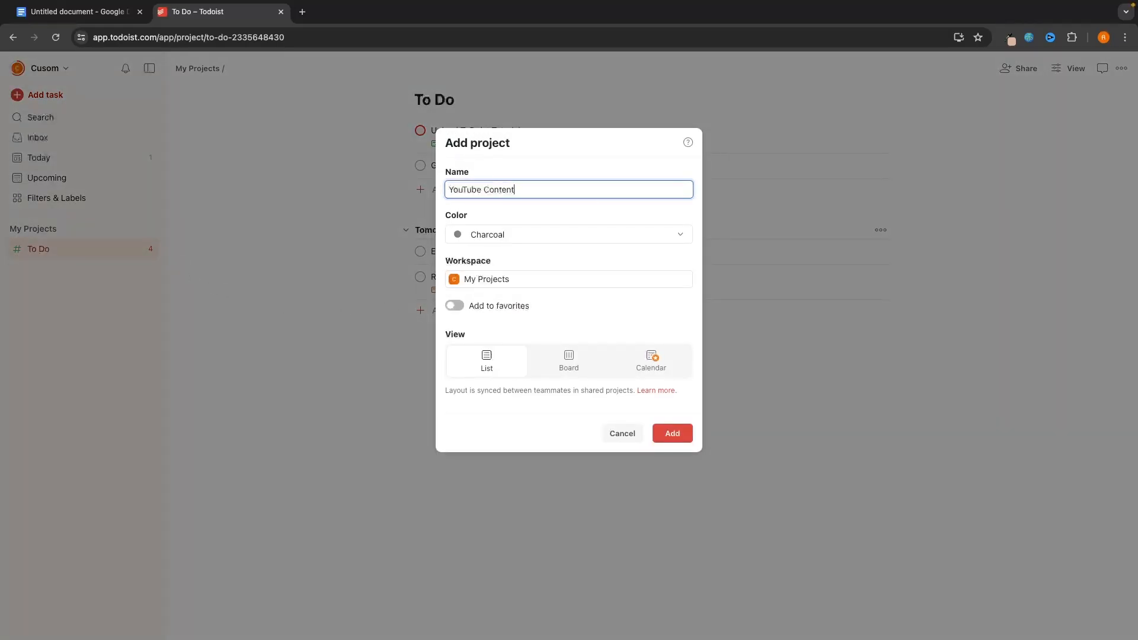
{"action": "left_click", "coordinate": [531, 232]}
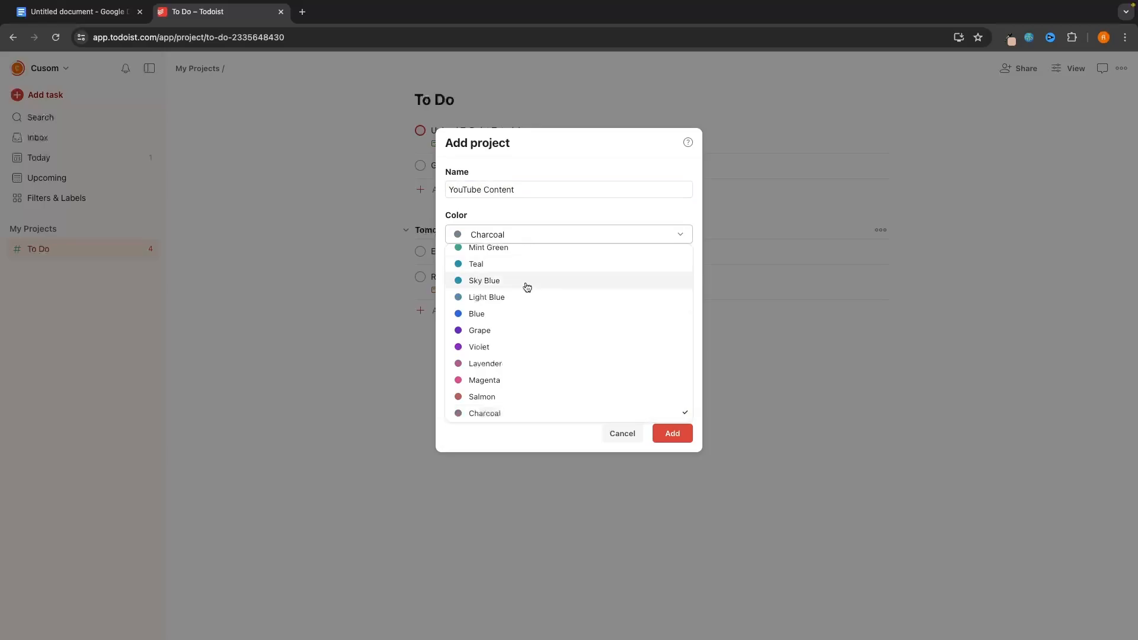
{"action": "scroll", "coordinate": [527, 287], "scroll_direction": "up", "scroll_amount": 3}
{"action": "left_click", "coordinate": [493, 268]}
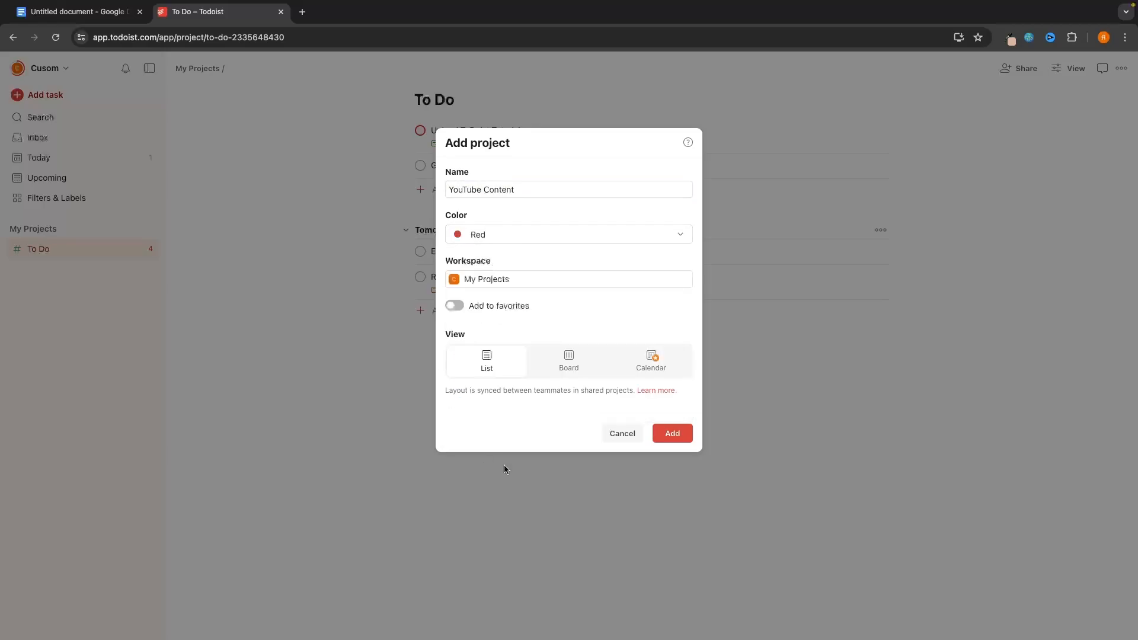
{"action": "left_click", "coordinate": [566, 367]}
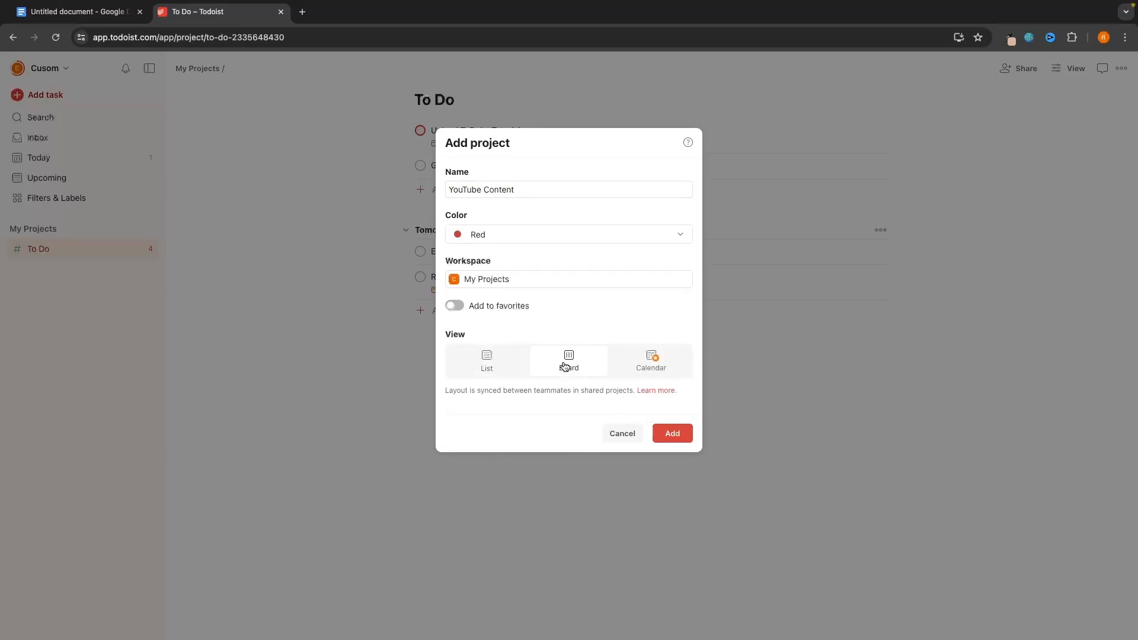
{"action": "left_click", "coordinate": [682, 435]}
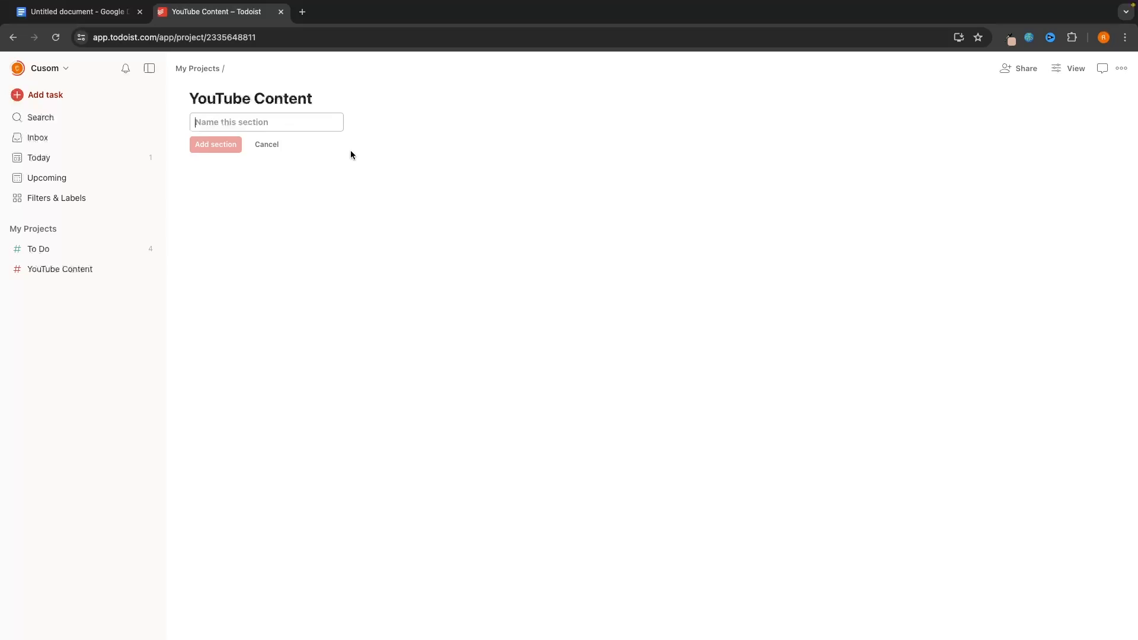
- Add the 'To Do' and 'Video Recorded' sections to the board
{"action": "type", "text": "Tod"}
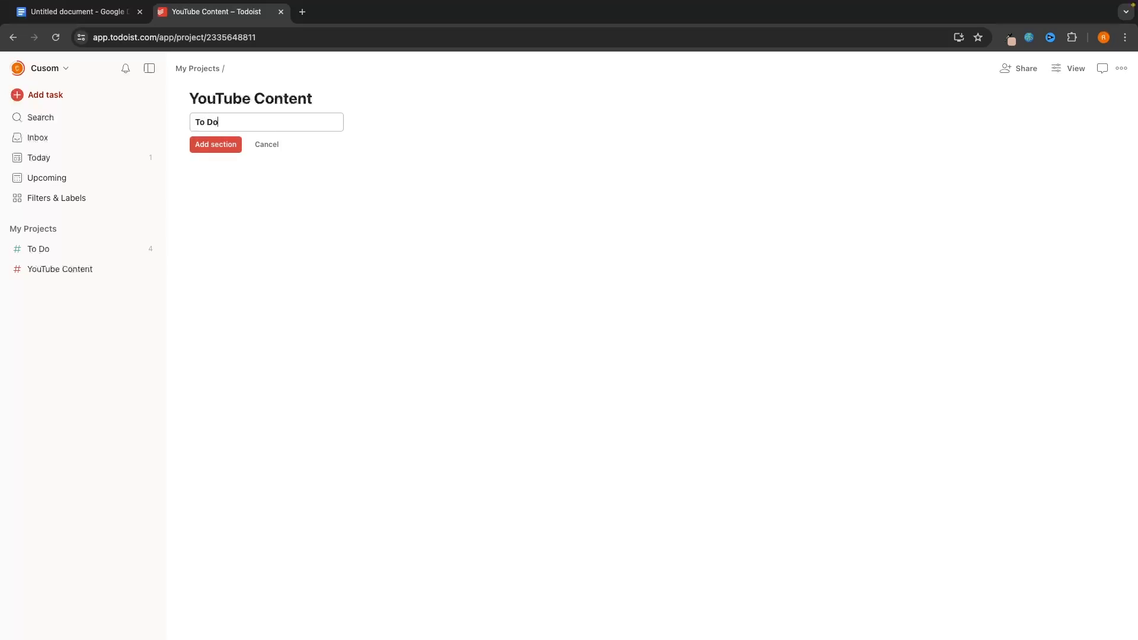
{"action": "type", "text": "o"}
{"action": "left_click", "coordinate": [218, 148]}
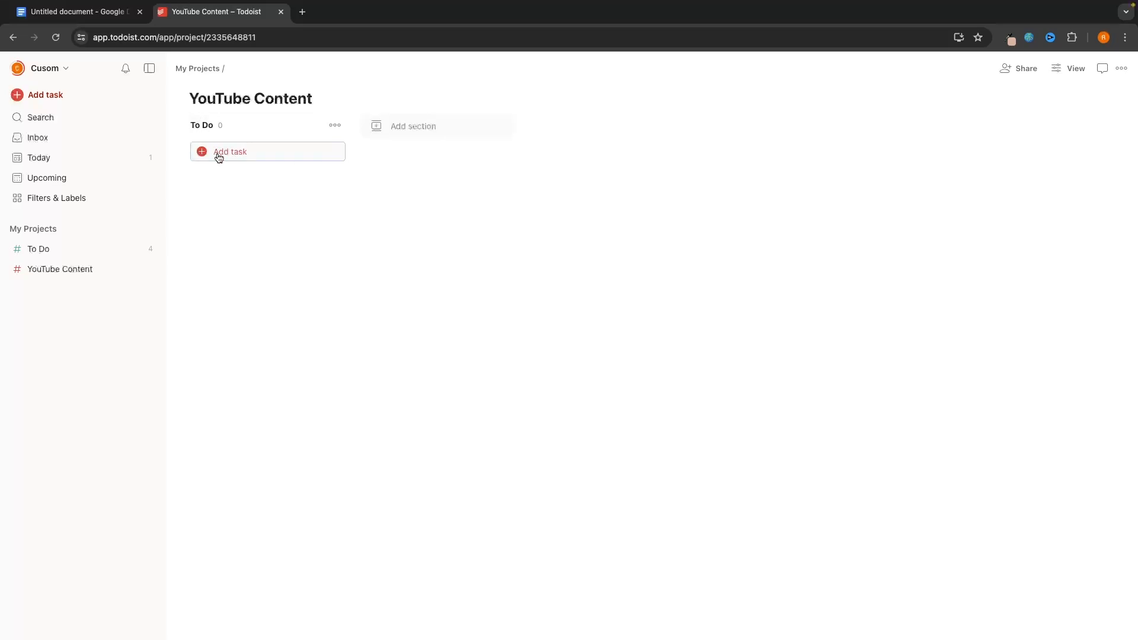
{"action": "left_click", "coordinate": [420, 135]}
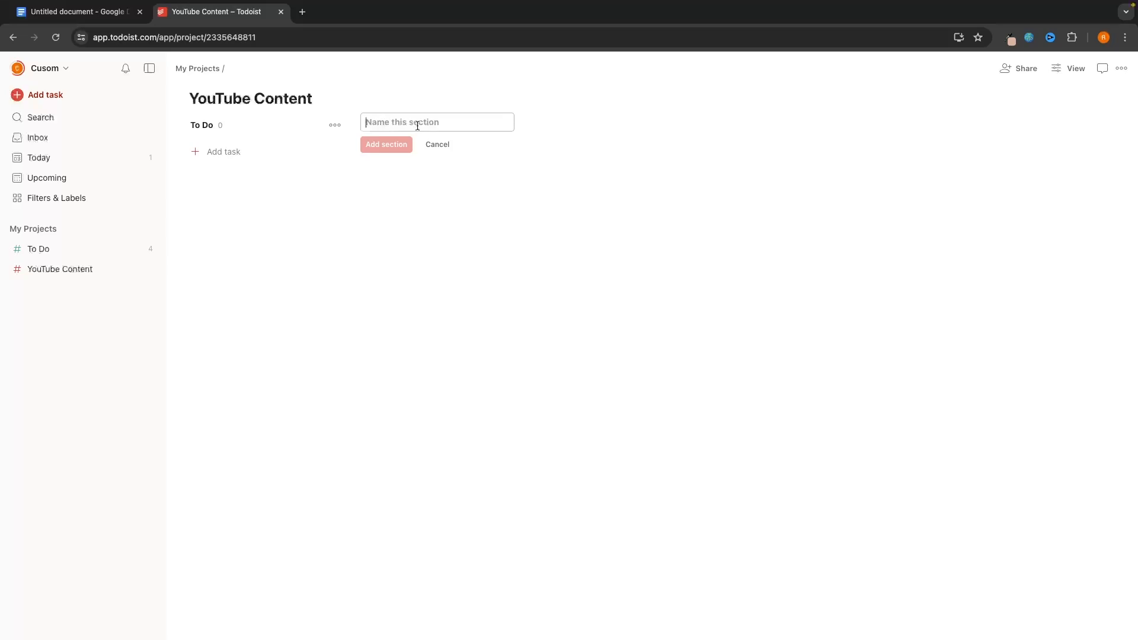
{"action": "left_click", "coordinate": [365, 130]}
{"action": "type", "text": "Video"}
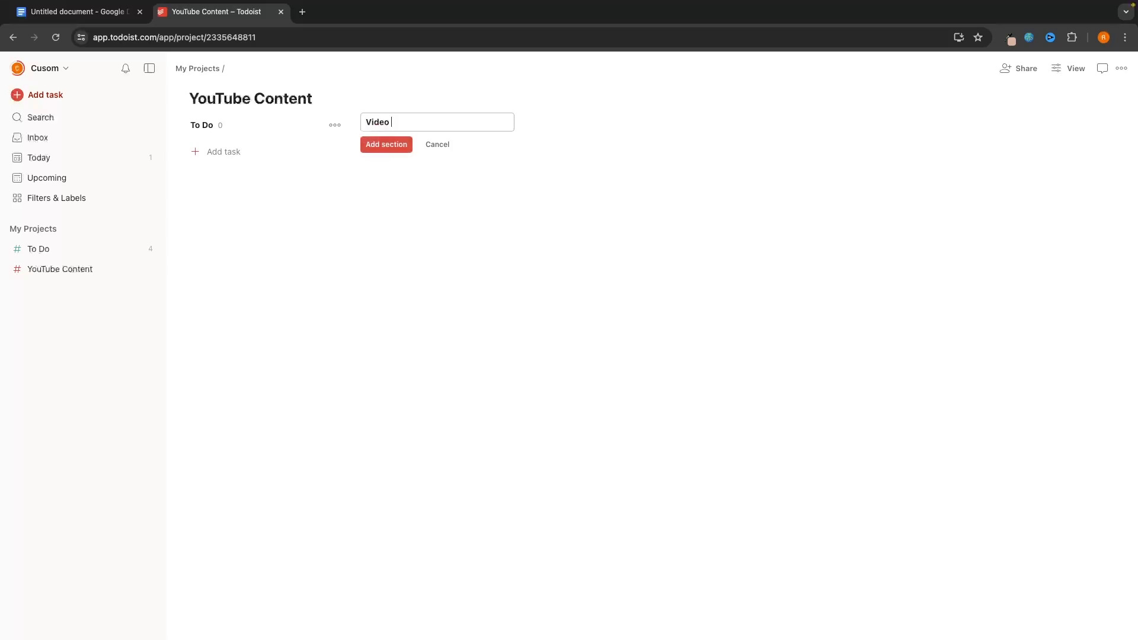
{"action": "type", "text": " Recorded"}
{"action": "key", "text": "Return"}
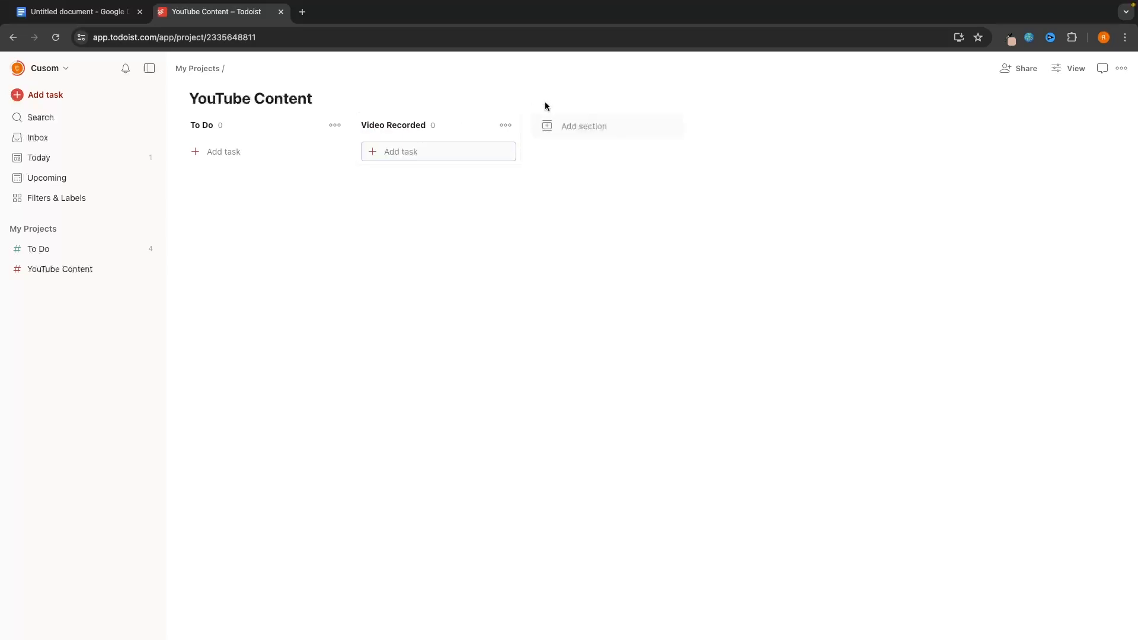
- Add the 'Video Edited' and 'Video Uploaded' sections
{"action": "left_click", "coordinate": [650, 126]}
{"action": "type", "text": "Video E"}
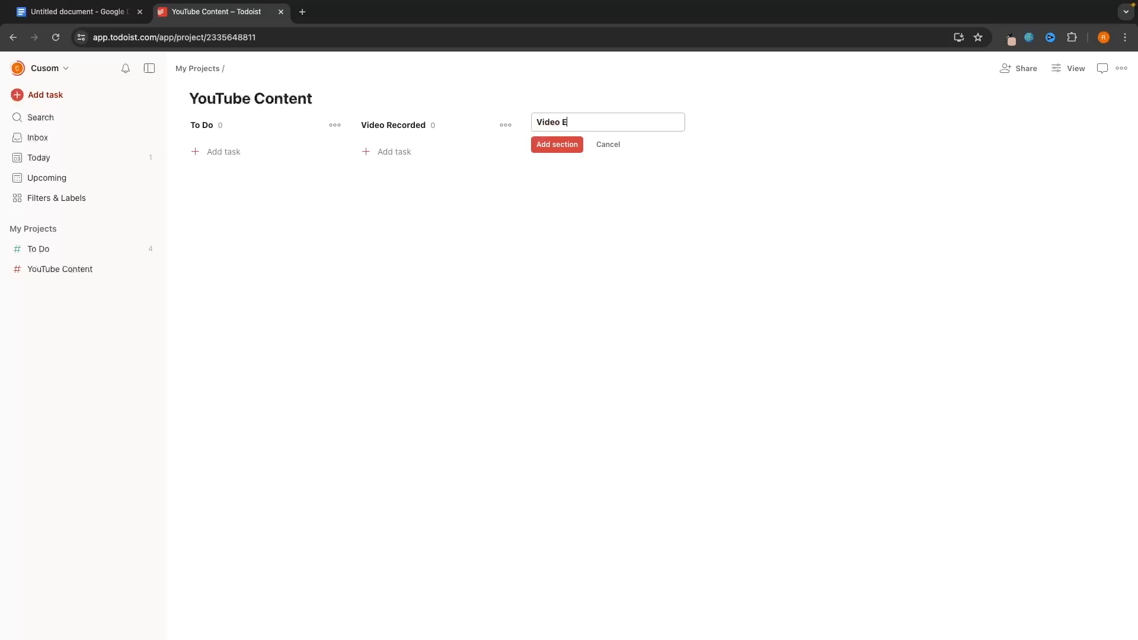
{"action": "type", "text": "dited"}
{"action": "key", "text": "Return"}
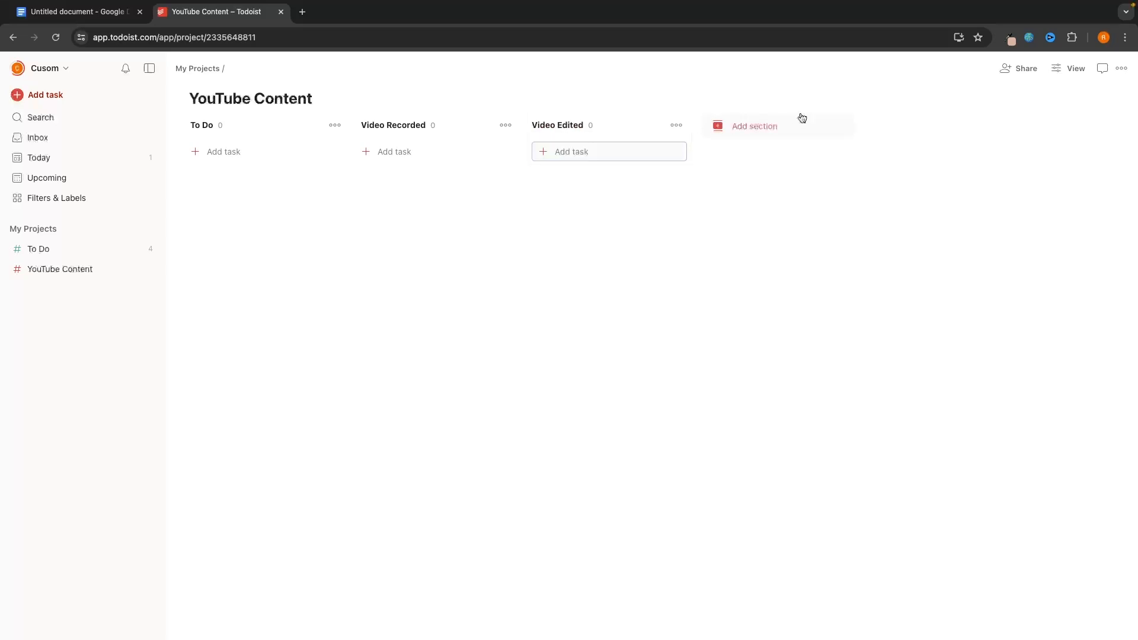
{"action": "left_click", "coordinate": [838, 128]}
{"action": "type", "text": "Video Uploade"}
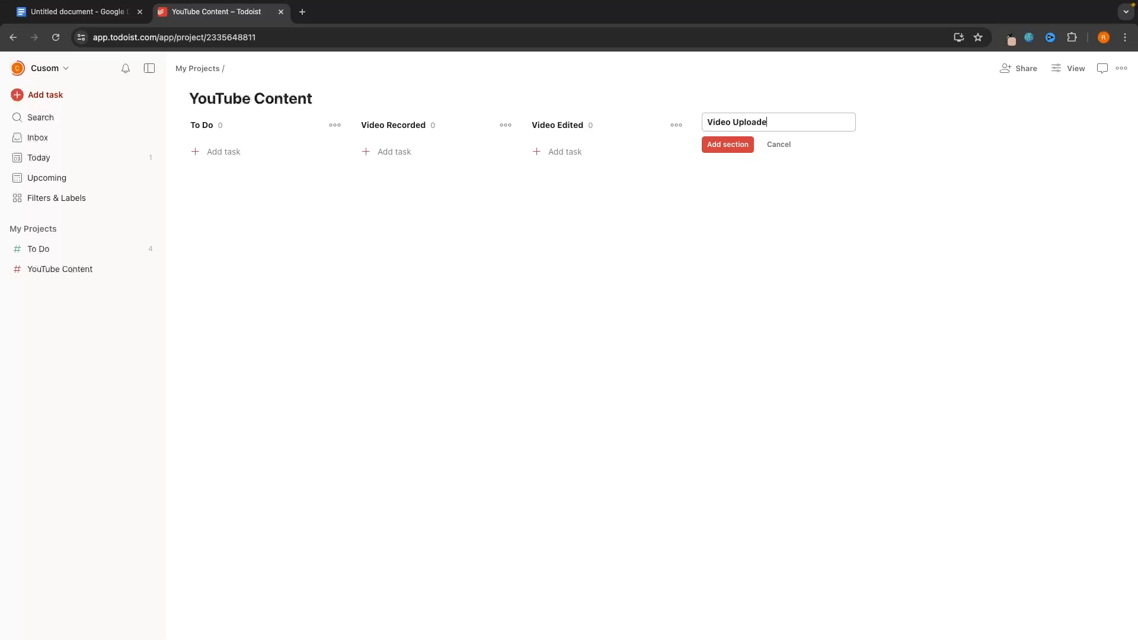
{"action": "type", "text": "d"}
{"action": "key", "text": "Return"}
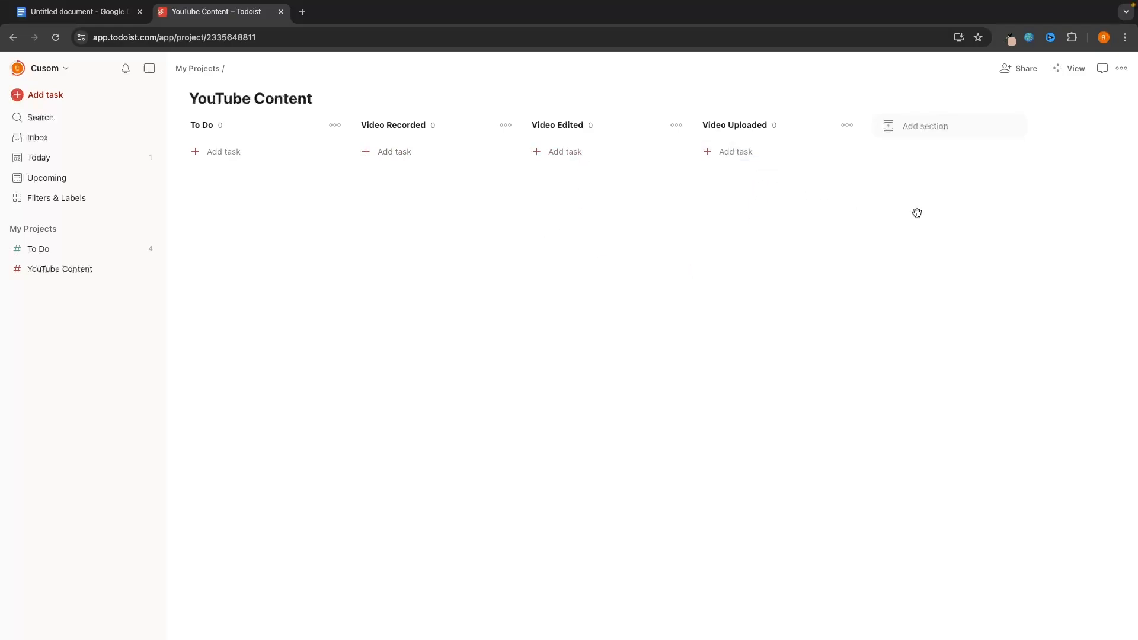
- Add tasks 'Teams tutorial', 'Slack tutorial' and 'Word tutorial' to the To Do column
{"action": "left_click", "coordinate": [242, 154]}
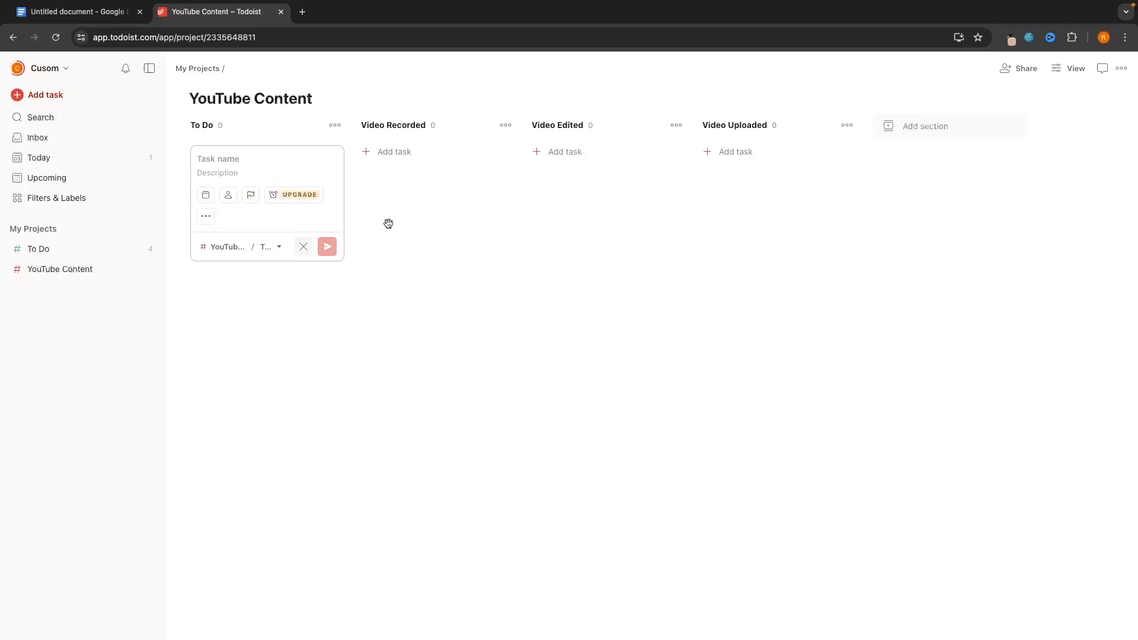
{"action": "type", "text": "Teams tutorial"}
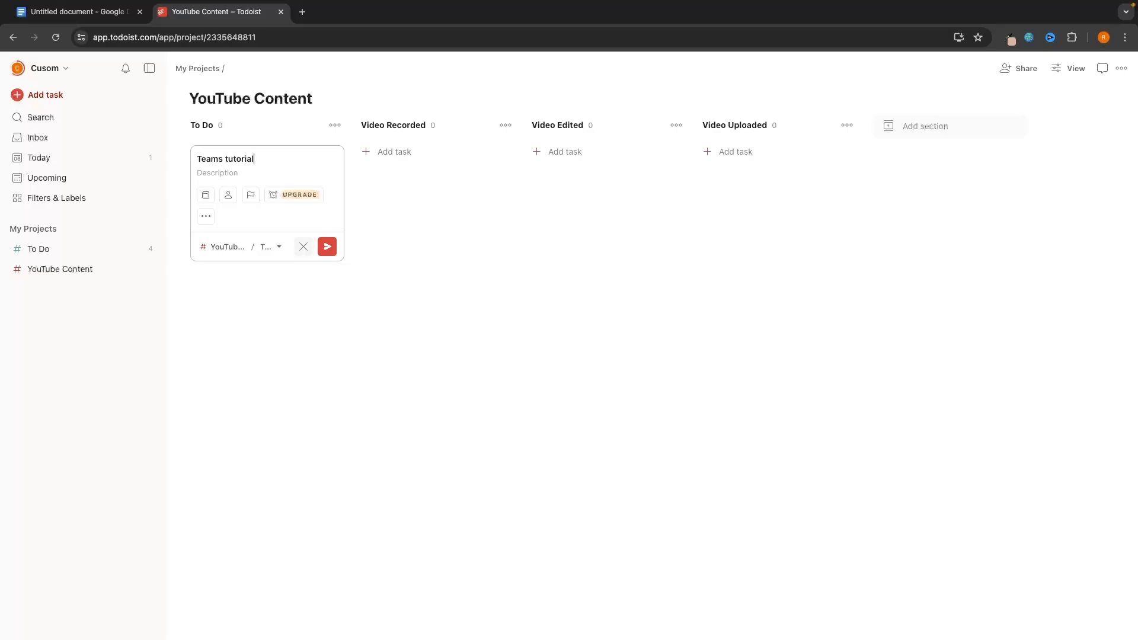
{"action": "key", "text": "Return"}
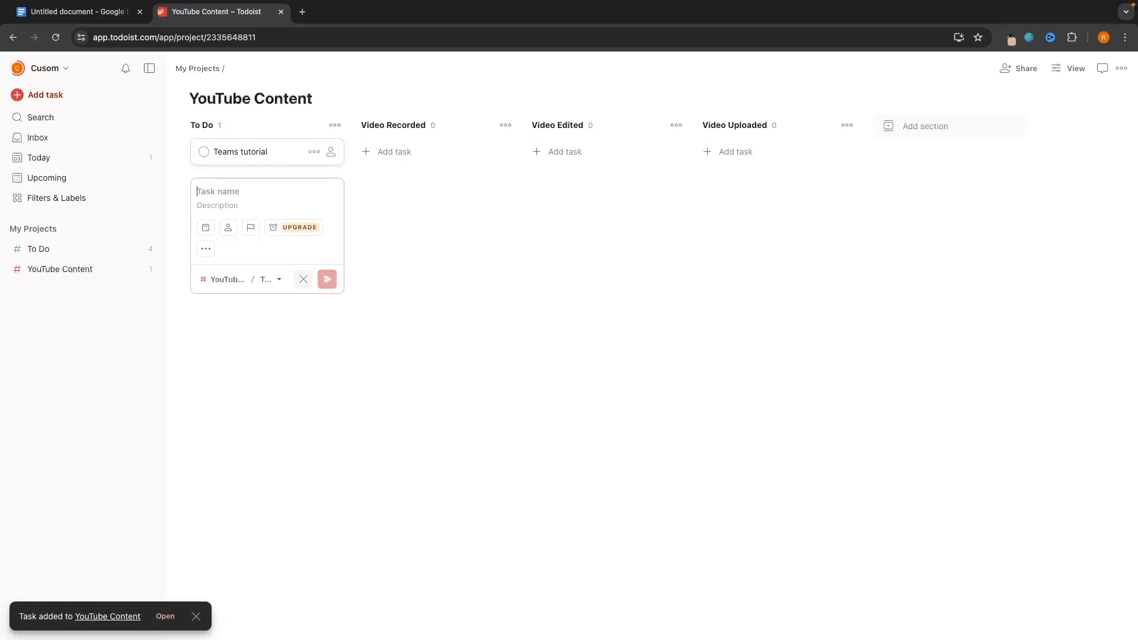
{"action": "type", "text": "Slack tutorial"}
{"action": "key", "text": "Return"}
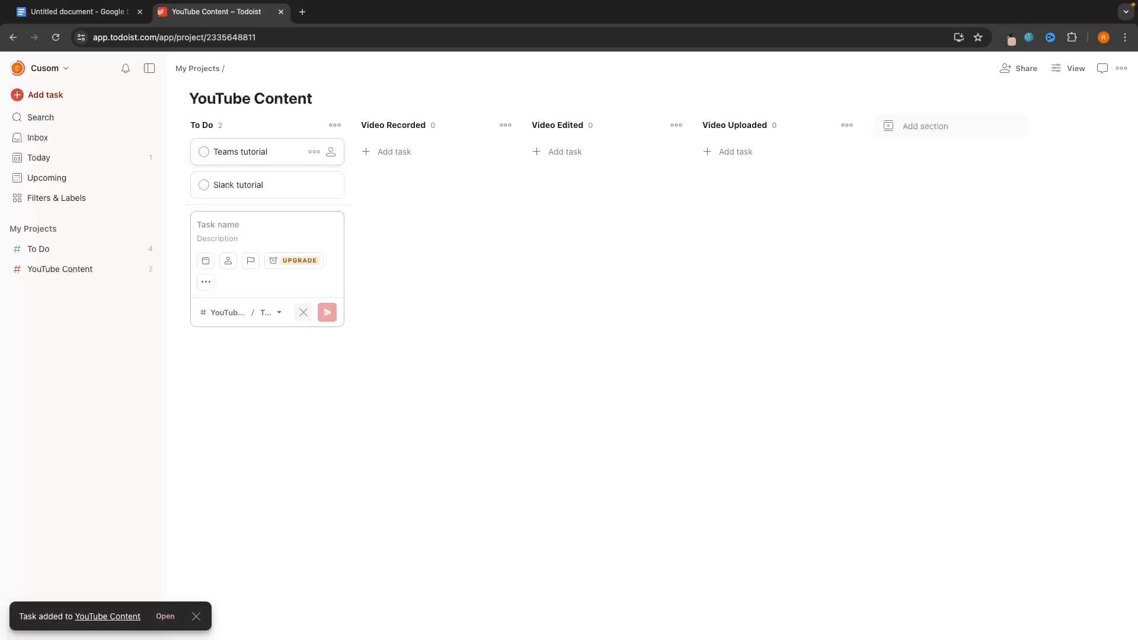
{"action": "type", "text": "Word tutorial"}
{"action": "key", "text": "Return"}
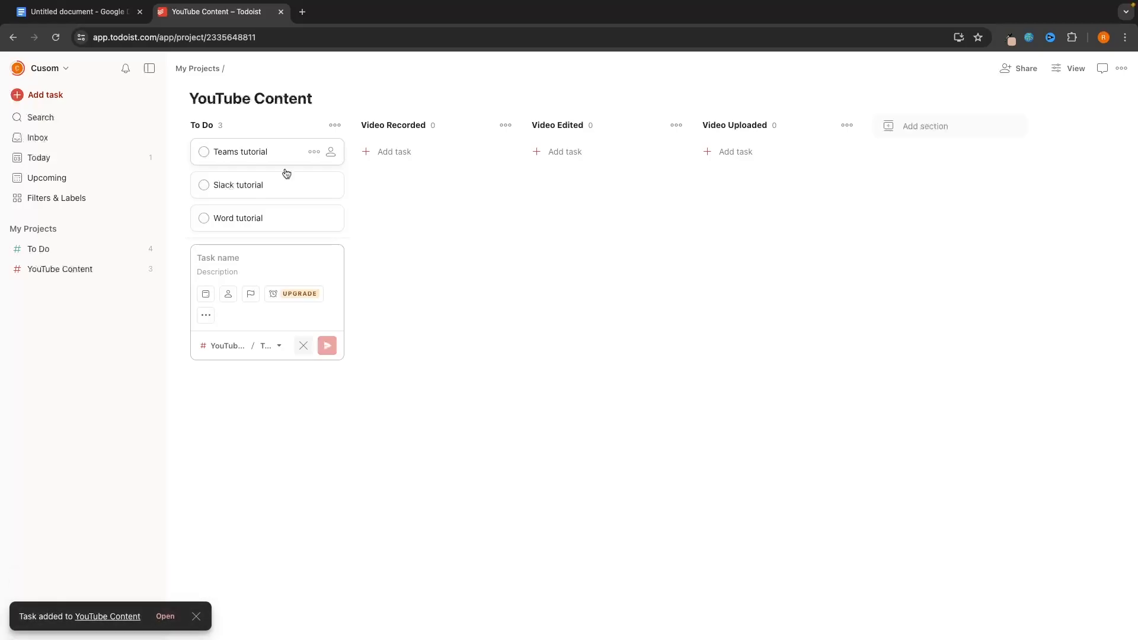
- Dismiss the empty task form, then move Teams tutorial to Video Recorded and Slack tutorial to Video Uploaded
{"action": "left_click", "coordinate": [304, 345]}
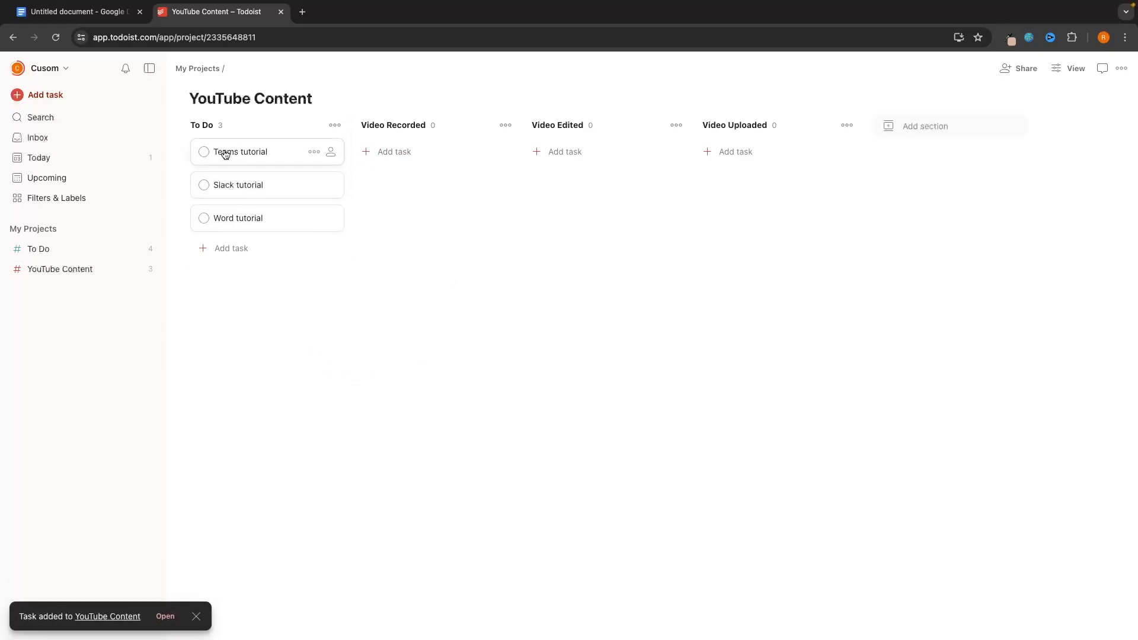
{"action": "left_click_drag", "start_coordinate": [223, 153], "coordinate": [409, 170]}
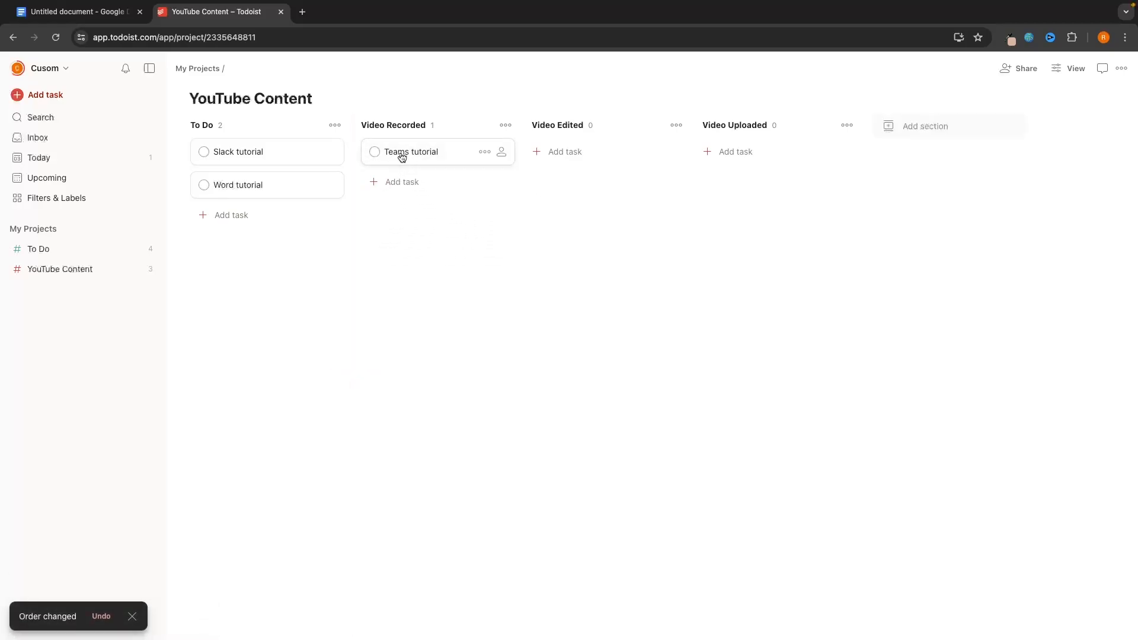
{"action": "left_click_drag", "start_coordinate": [265, 157], "coordinate": [768, 156]}
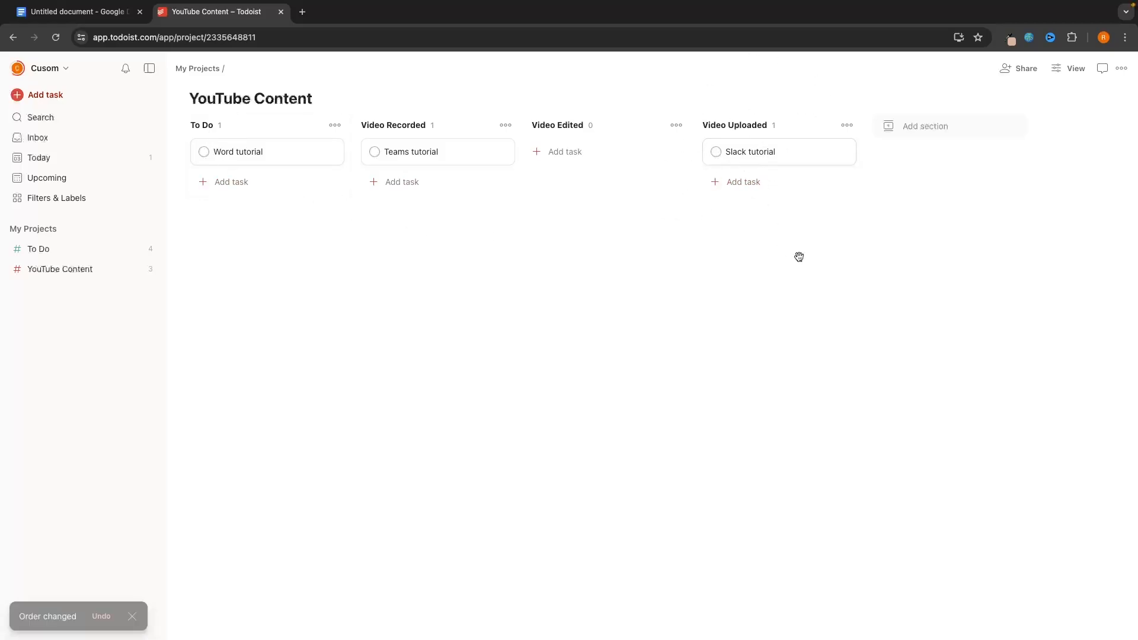
- Add sub-tasks Set up microphone, Write script and Record video to Word tutorial
{"action": "left_click", "coordinate": [248, 153]}
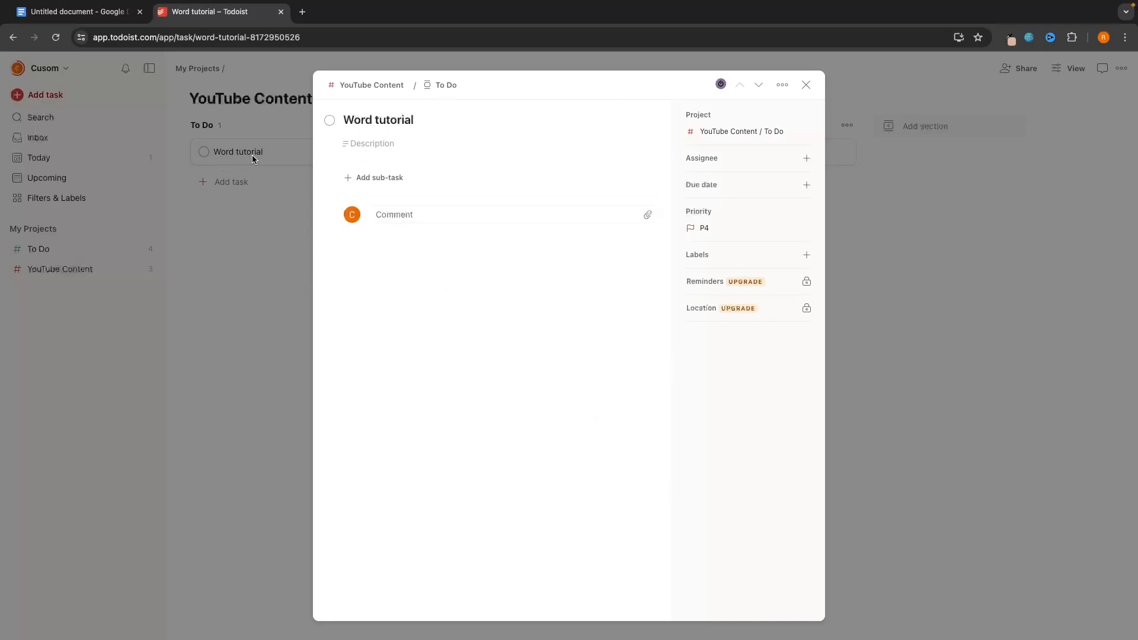
{"action": "left_click", "coordinate": [402, 189]}
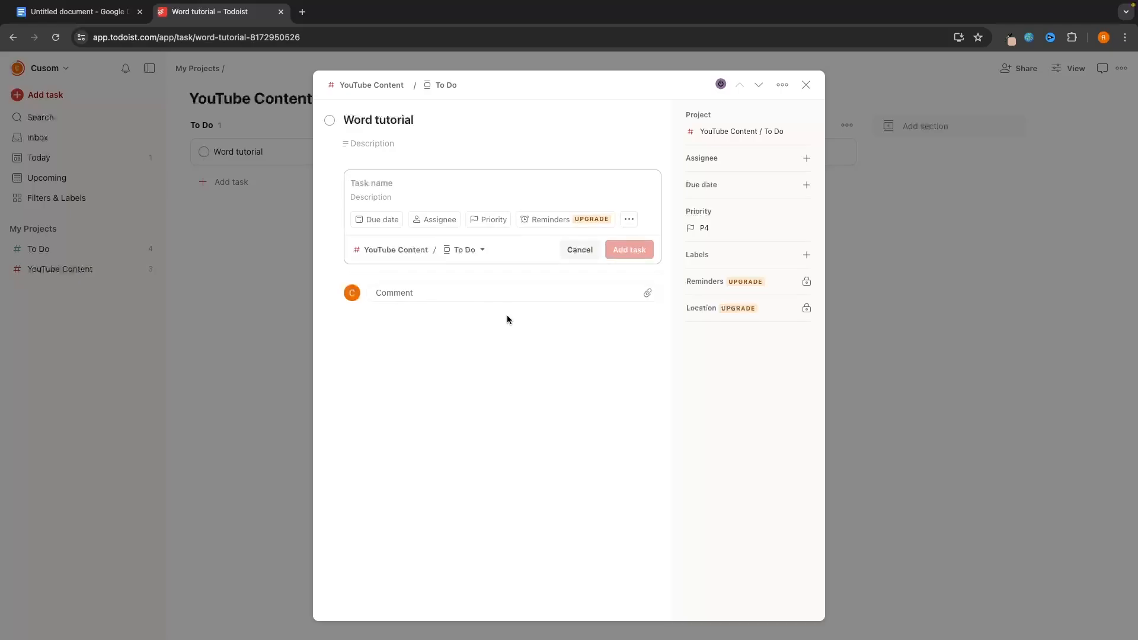
{"action": "type", "text": "Set up m"}
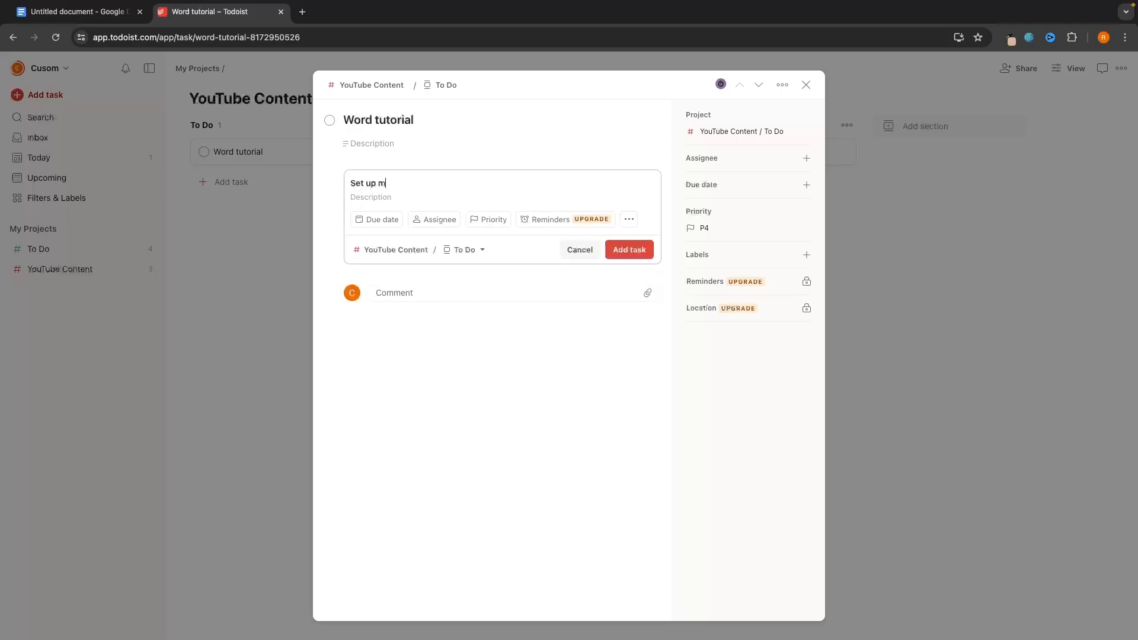
{"action": "type", "text": "icrophone"}
{"action": "key", "text": "Return"}
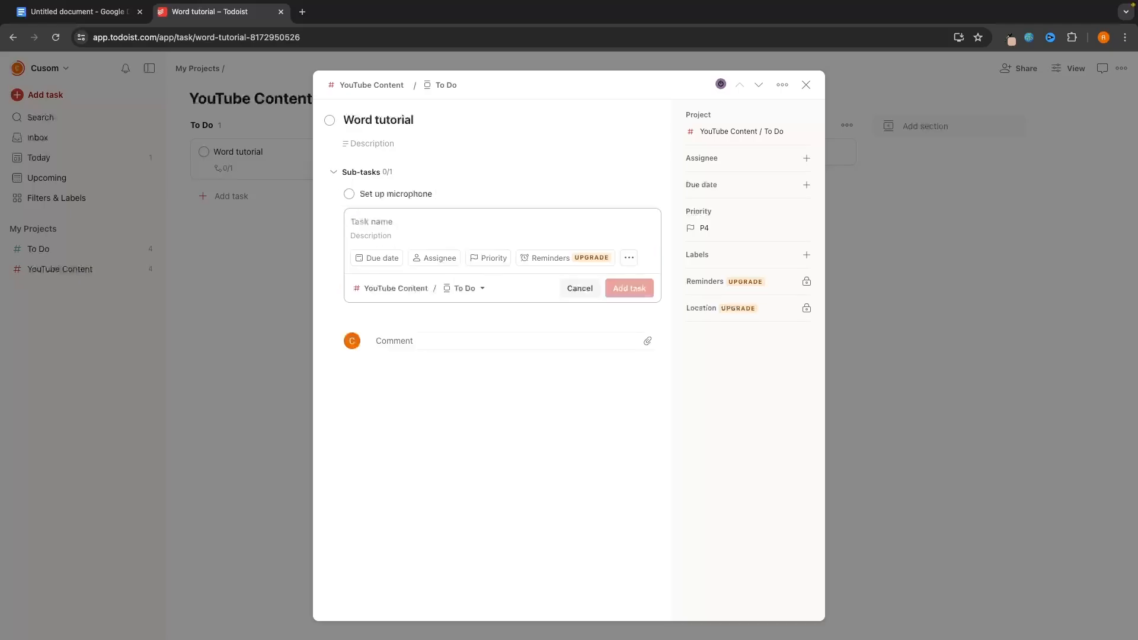
{"action": "type", "text": "Write script"}
{"action": "key", "text": "Return"}
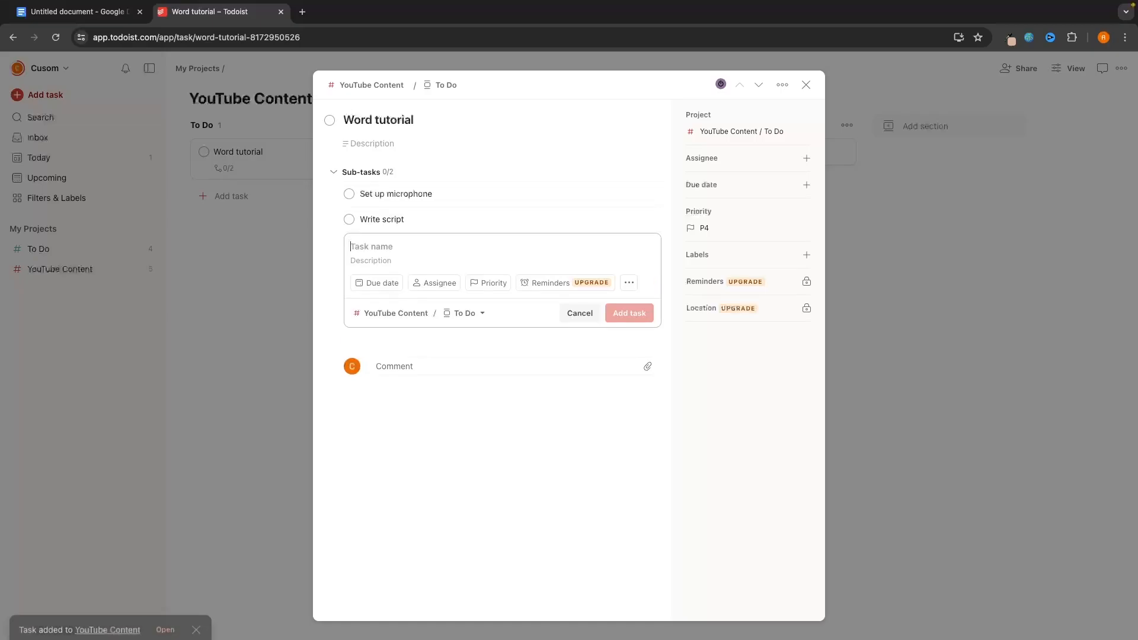
{"action": "type", "text": "Record video"}
{"action": "key", "text": "Return"}
- Add sub-tasks Trim video, Create thumbnail, Add title and description, and Upload, then close the task
{"action": "type", "text": "Time"}
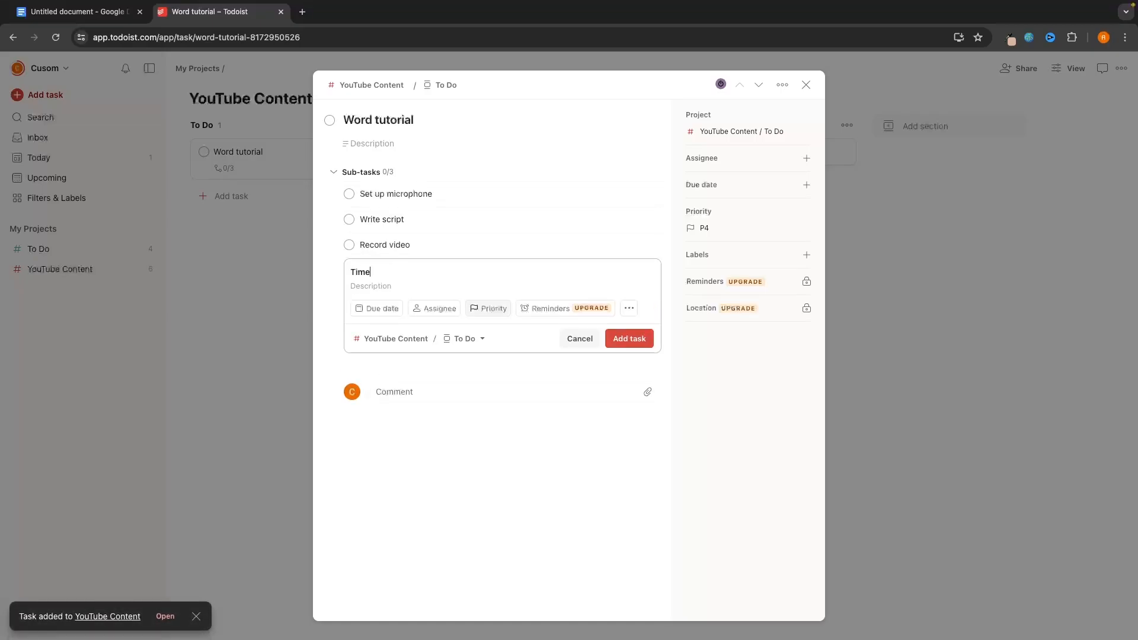
{"action": "key", "text": "BackSpace"}
{"action": "type", "text": "video"}
{"action": "key", "text": "Return"}
{"action": "type", "text": "Create"}
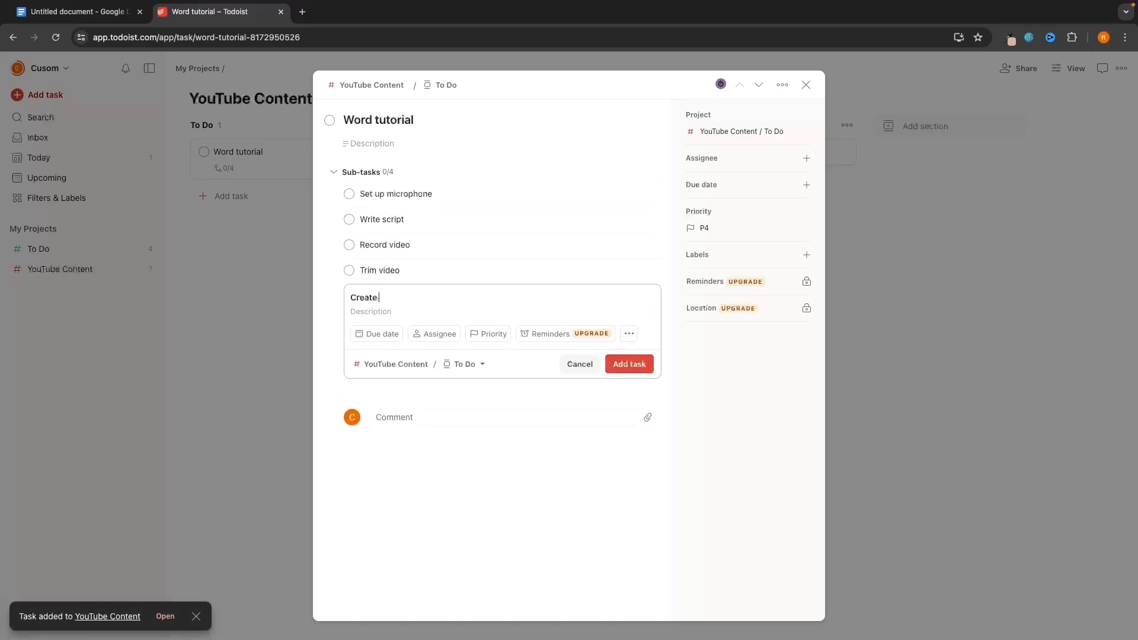
{"action": "type", "text": " thumbnail"}
{"action": "key", "text": "Return"}
{"action": "type", "text": "Add"}
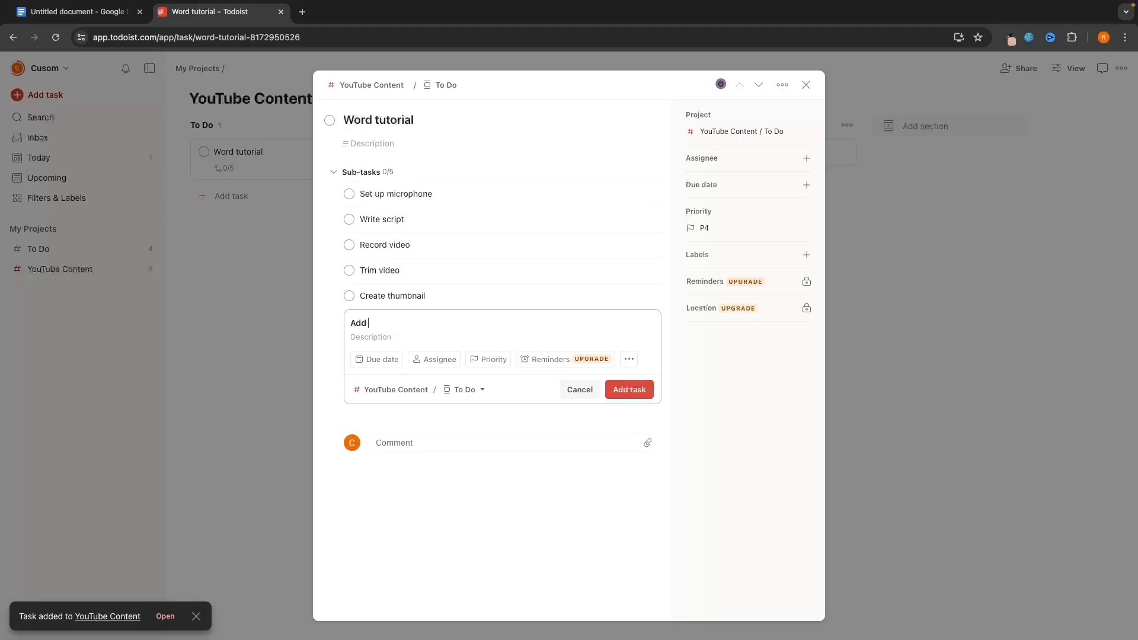
{"action": "type", "text": " title and des"}
{"action": "key", "text": "BackSpace"}
{"action": "type", "text": "description"}
{"action": "key", "text": "Return"}
{"action": "type", "text": "uP"}
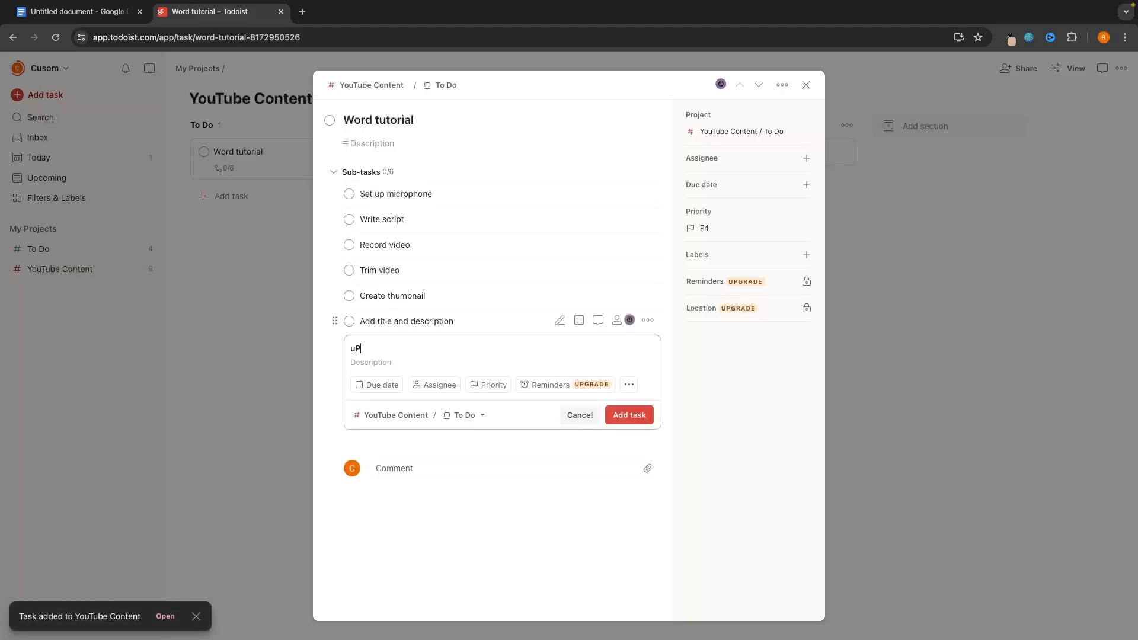
{"action": "type", "text": "load"}
{"action": "key", "text": "Return"}
{"action": "left_click", "coordinate": [864, 193]}
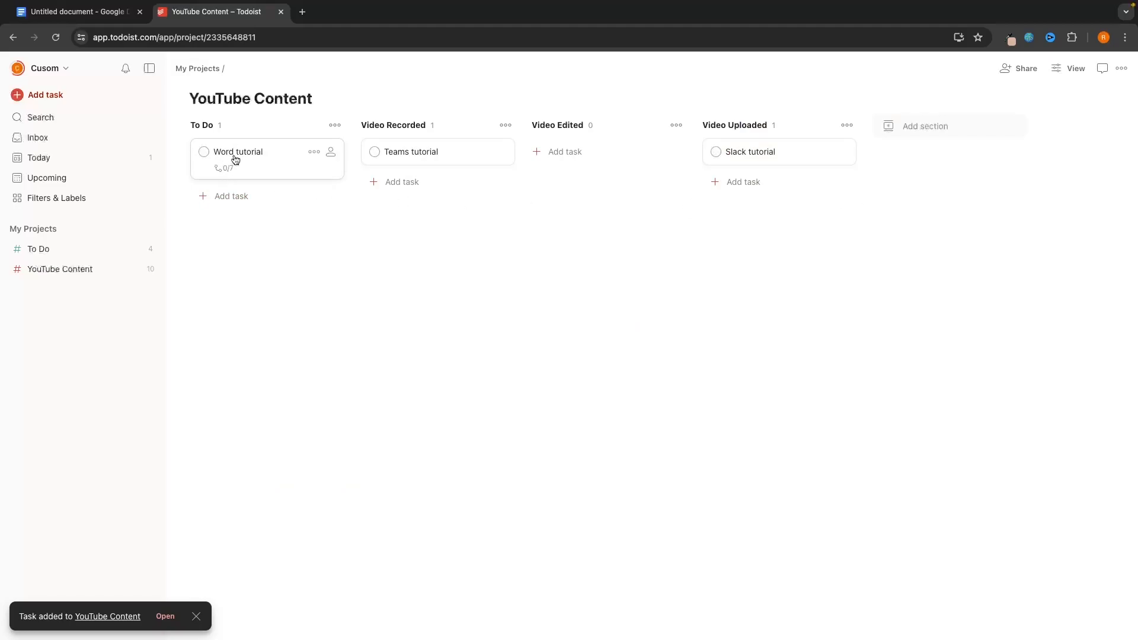
- Complete Set up microphone, Write script and Record video, and move Word tutorial to Video Recorded
{"action": "left_click", "coordinate": [235, 154]}
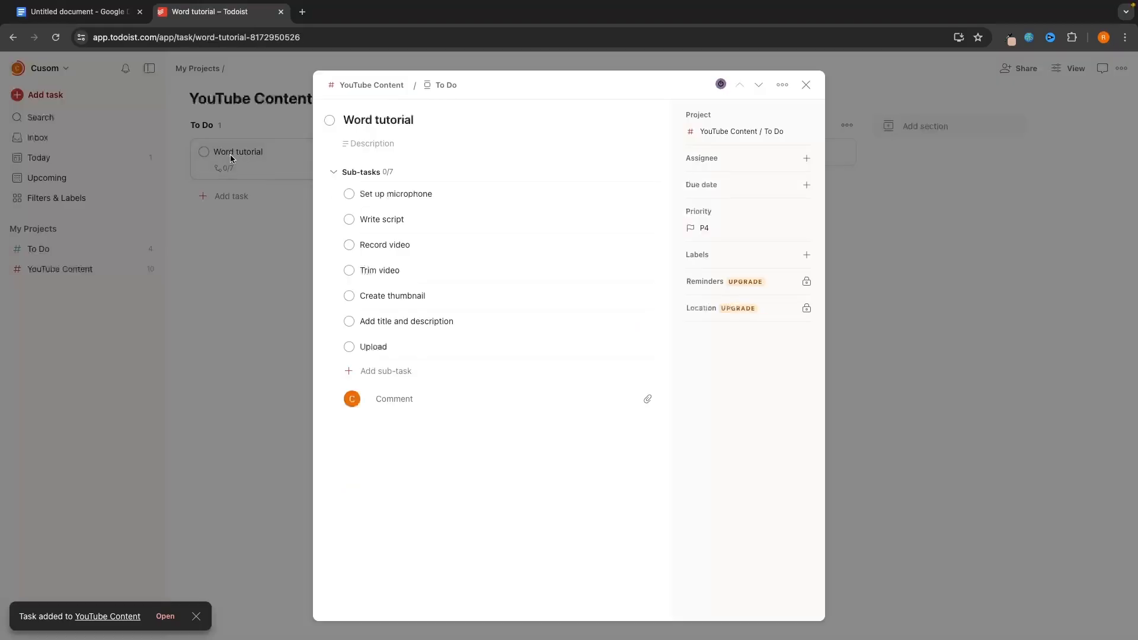
{"action": "left_click", "coordinate": [349, 194]}
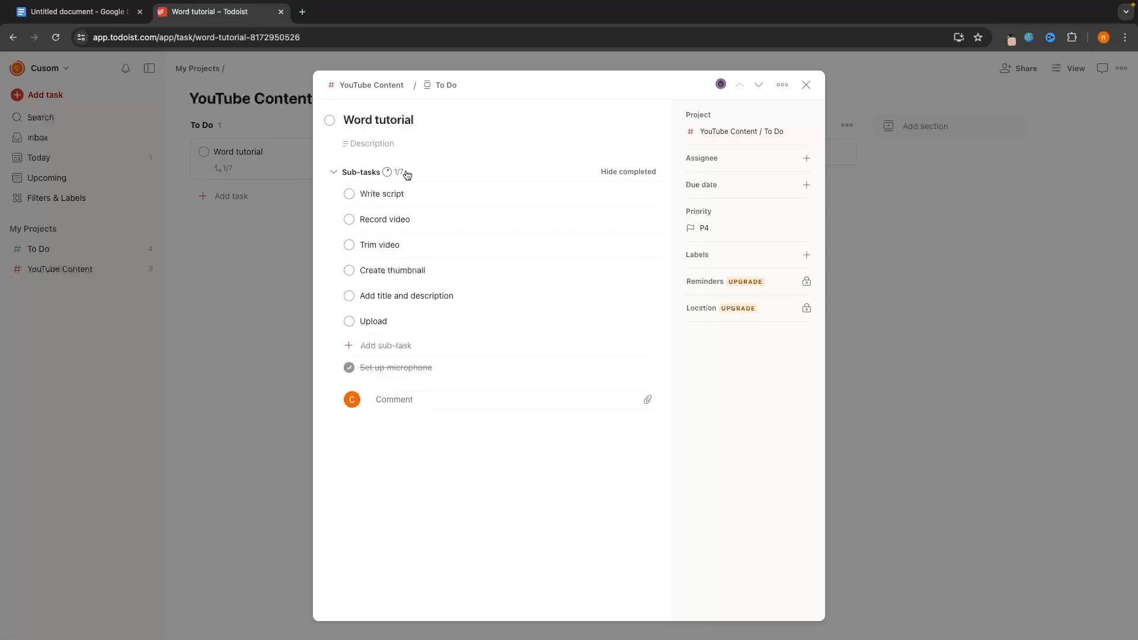
{"action": "left_click", "coordinate": [349, 195]}
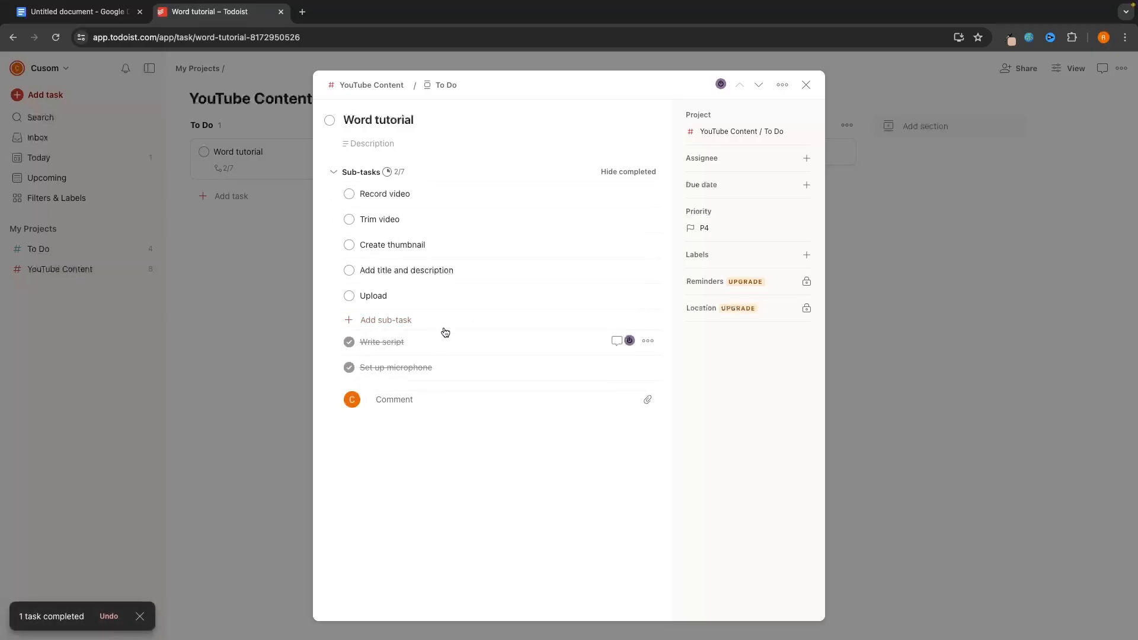
{"action": "left_click", "coordinate": [351, 197]}
{"action": "left_click", "coordinate": [275, 280]}
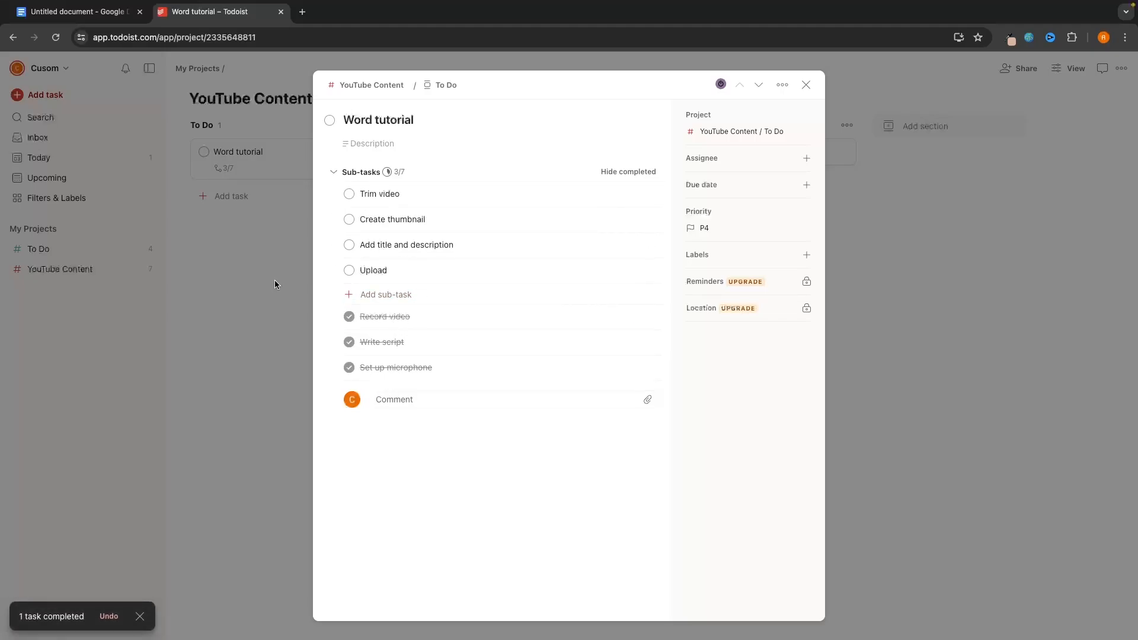
{"action": "left_click_drag", "start_coordinate": [262, 164], "coordinate": [442, 202]}
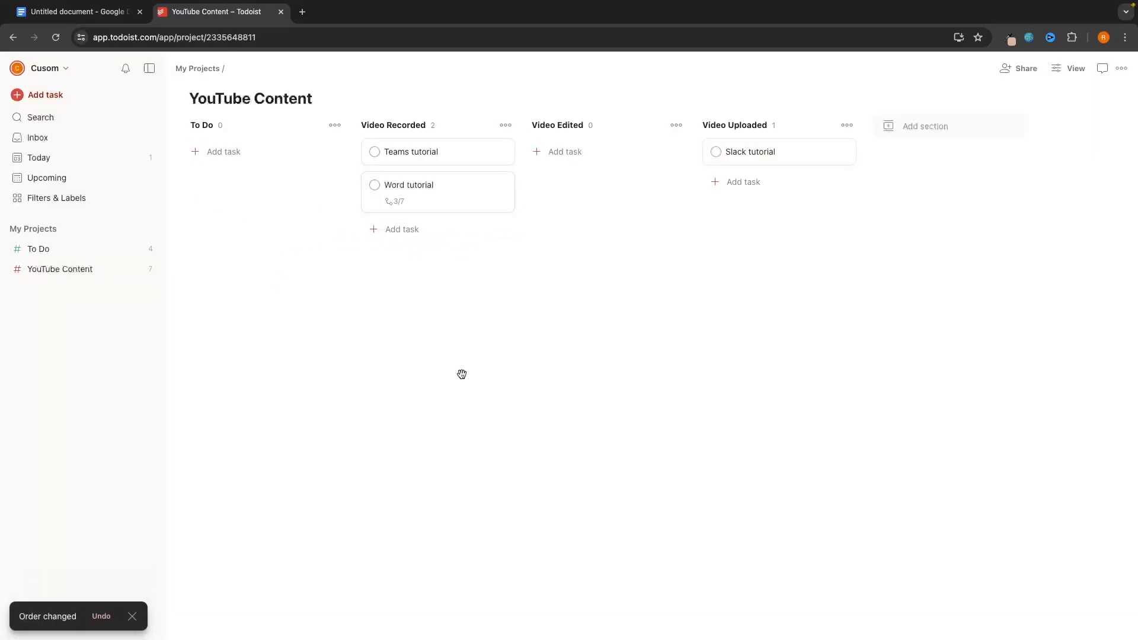
- Complete the Trim video sub-task and move Word tutorial into Video Edited
{"action": "left_click", "coordinate": [403, 207]}
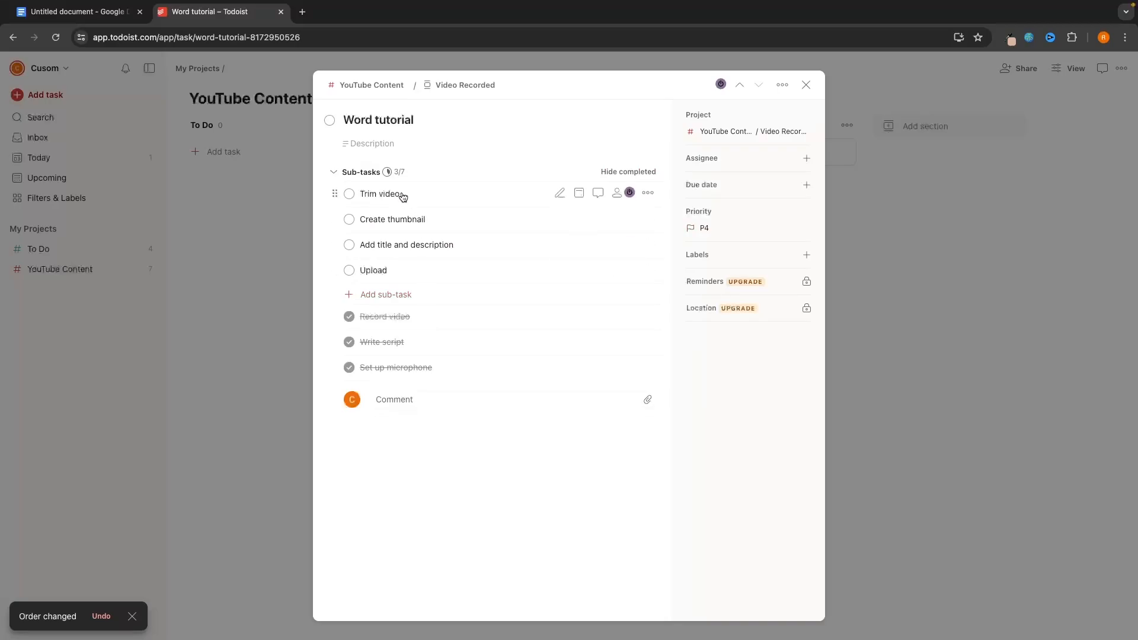
{"action": "left_click", "coordinate": [349, 195]}
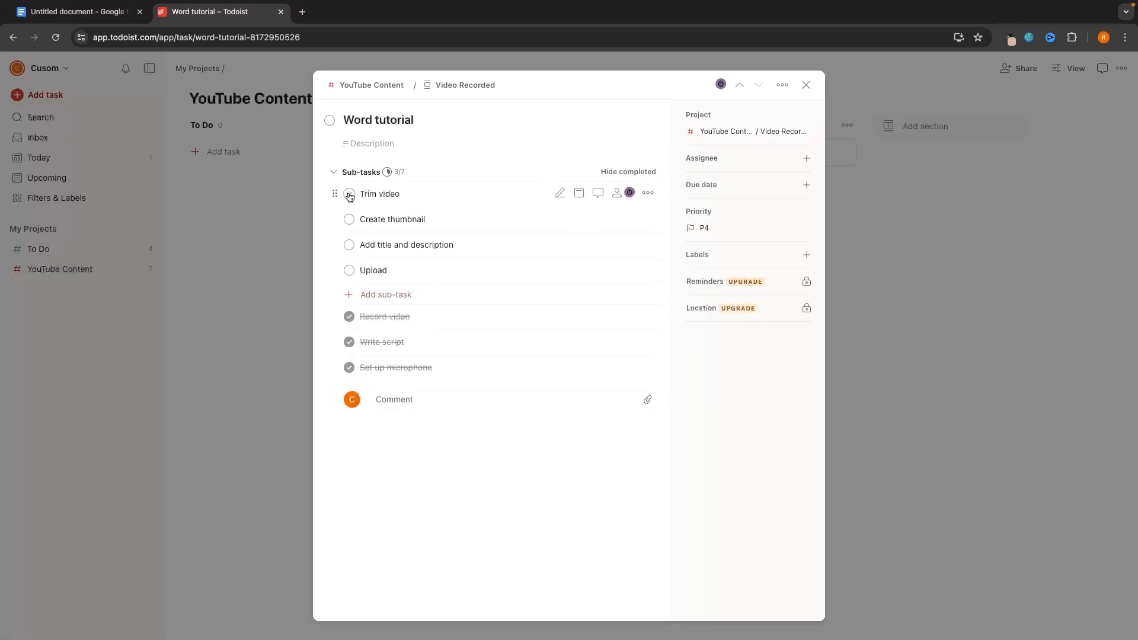
{"action": "left_click", "coordinate": [877, 255]}
{"action": "left_click_drag", "start_coordinate": [440, 177], "coordinate": [637, 173]}
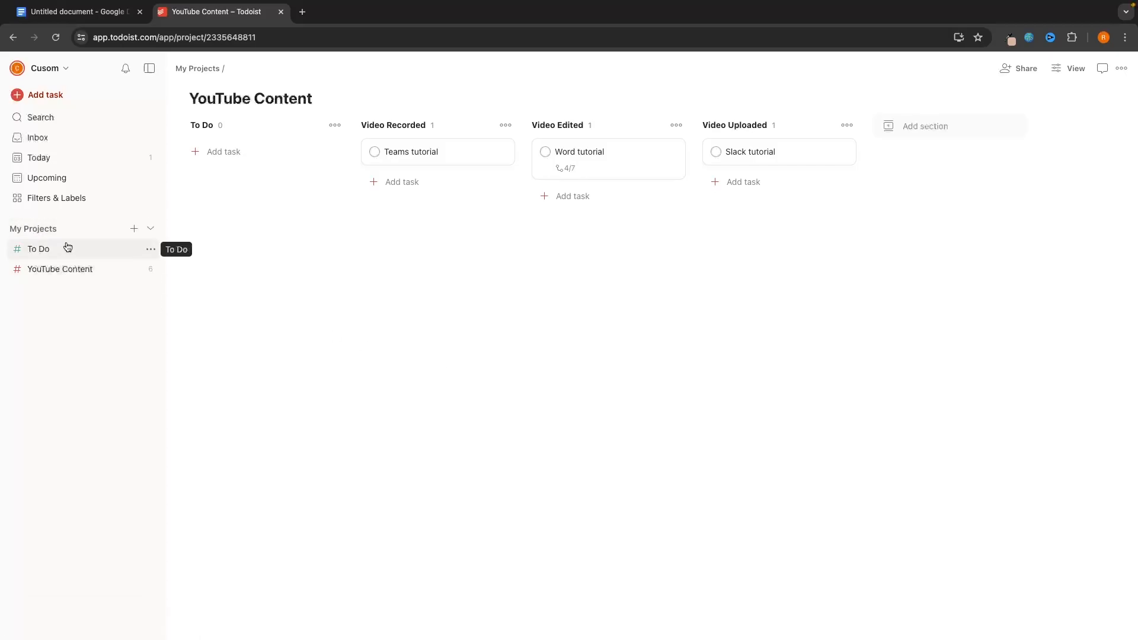
- Browse the project templates, previewing Goal Tracker and Meal Planning
{"action": "left_click", "coordinate": [134, 229]}
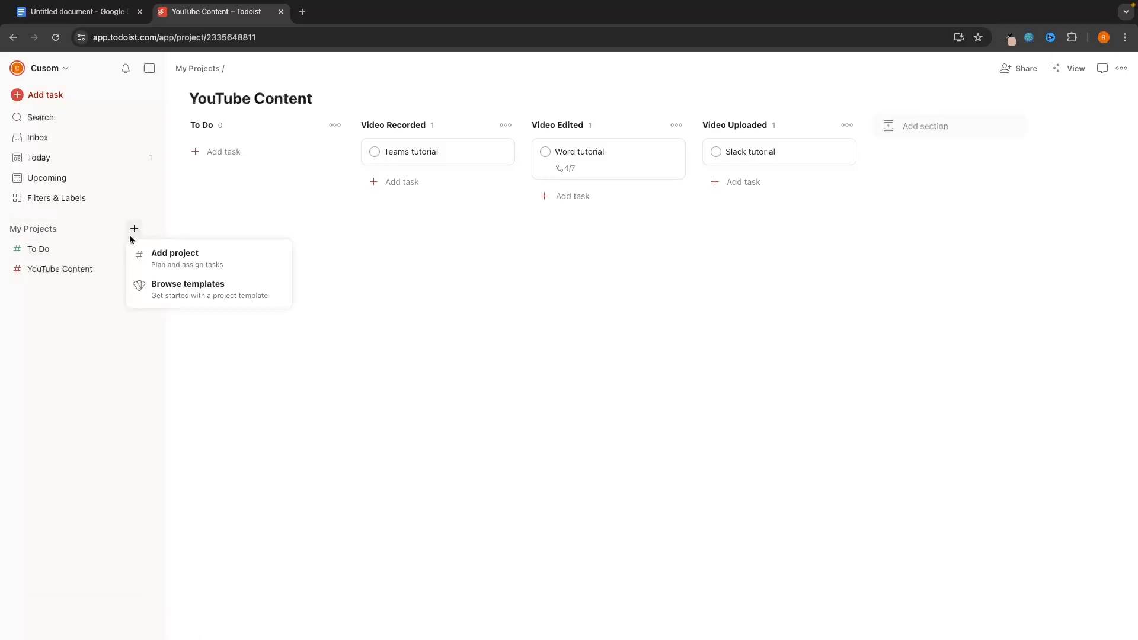
{"action": "left_click", "coordinate": [193, 296]}
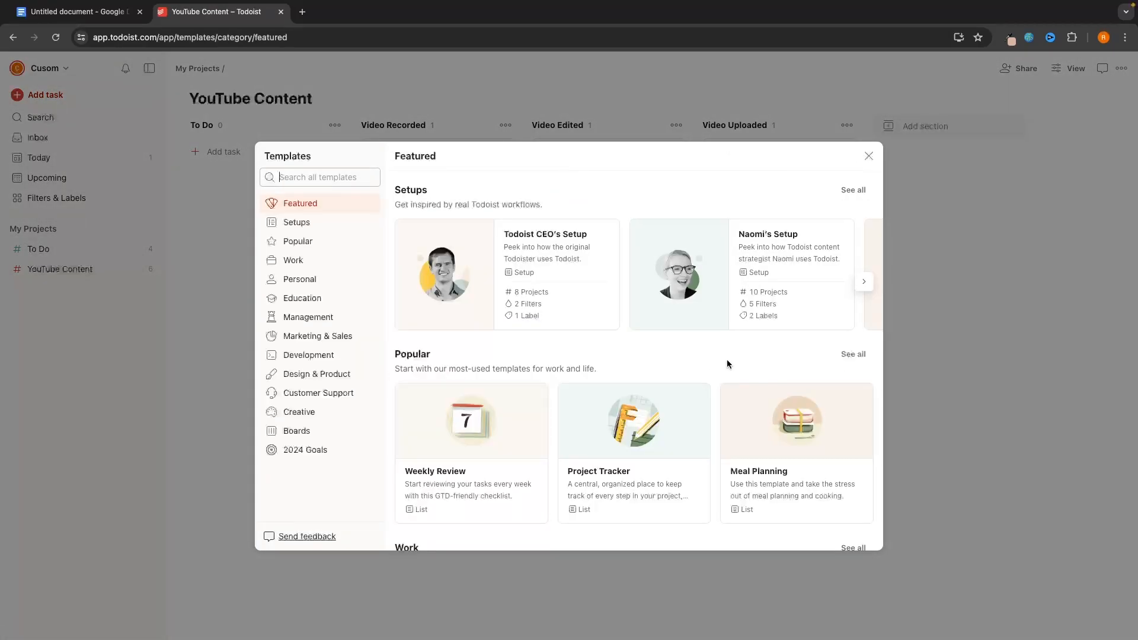
{"action": "scroll", "coordinate": [678, 340], "scroll_direction": "down", "scroll_amount": 10}
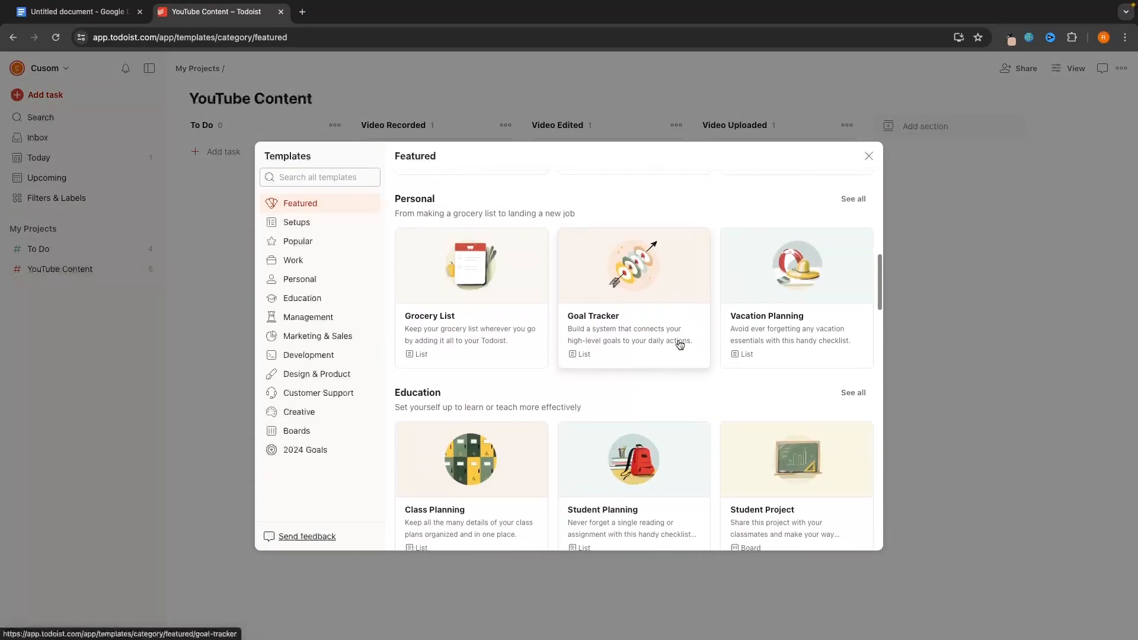
{"action": "left_click", "coordinate": [668, 258]}
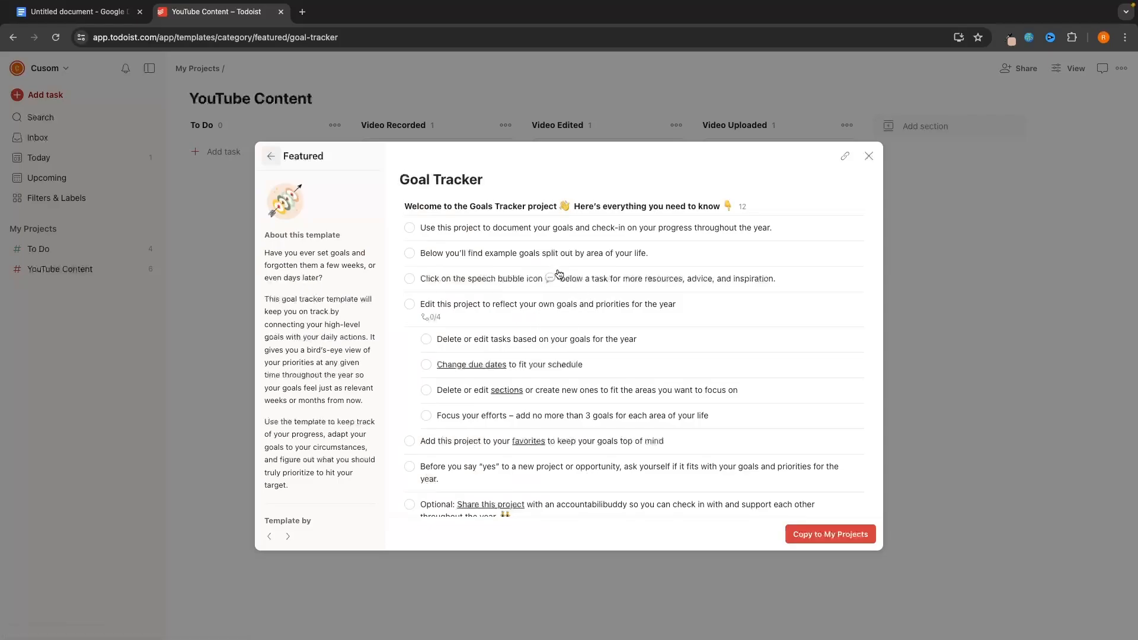
{"action": "scroll", "coordinate": [493, 242], "scroll_direction": "down", "scroll_amount": 2}
{"action": "scroll", "coordinate": [493, 242], "scroll_direction": "down", "scroll_amount": 10}
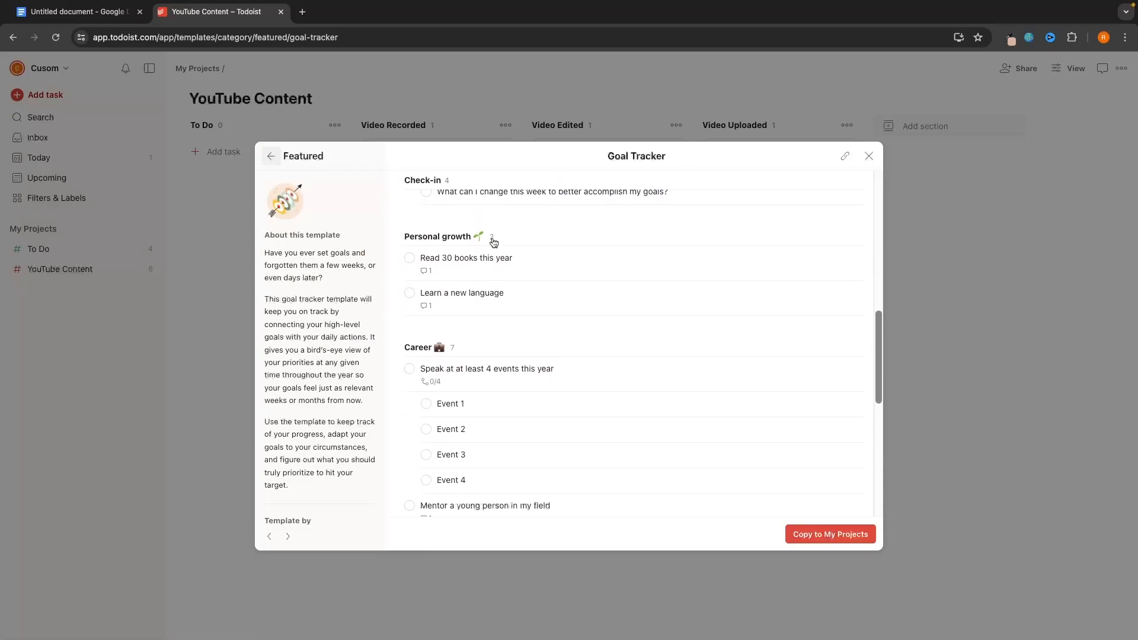
{"action": "scroll", "coordinate": [493, 241], "scroll_direction": "down", "scroll_amount": 5}
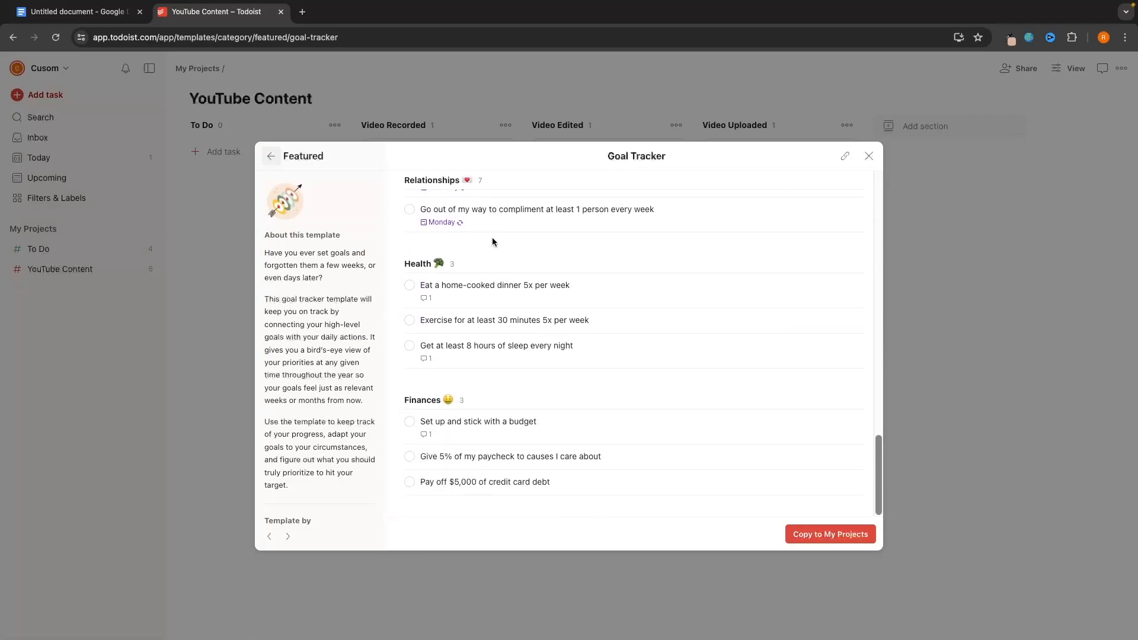
{"action": "scroll", "coordinate": [493, 242], "scroll_direction": "up", "scroll_amount": 20}
{"action": "left_click", "coordinate": [271, 156]}
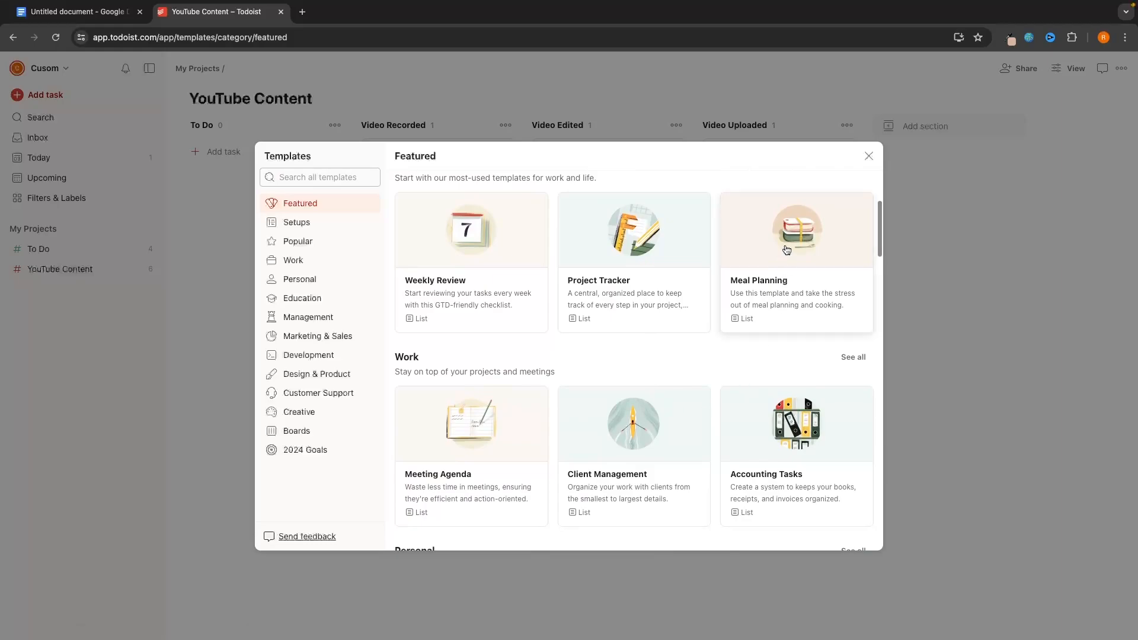
{"action": "left_click", "coordinate": [728, 270]}
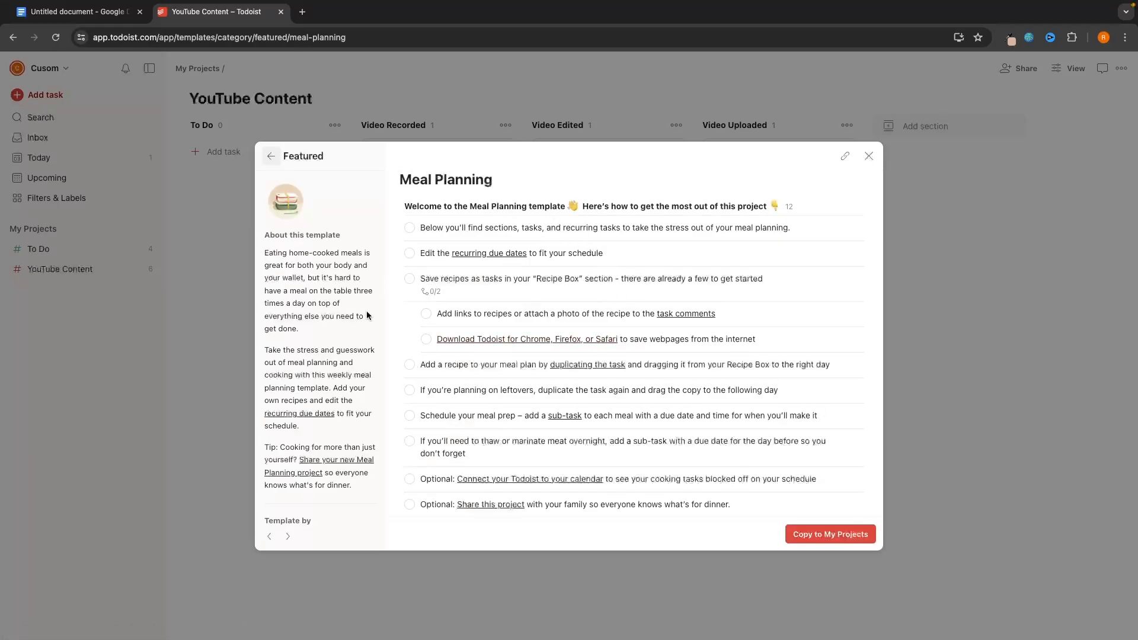
{"action": "scroll", "coordinate": [661, 423], "scroll_direction": "down", "scroll_amount": 6}
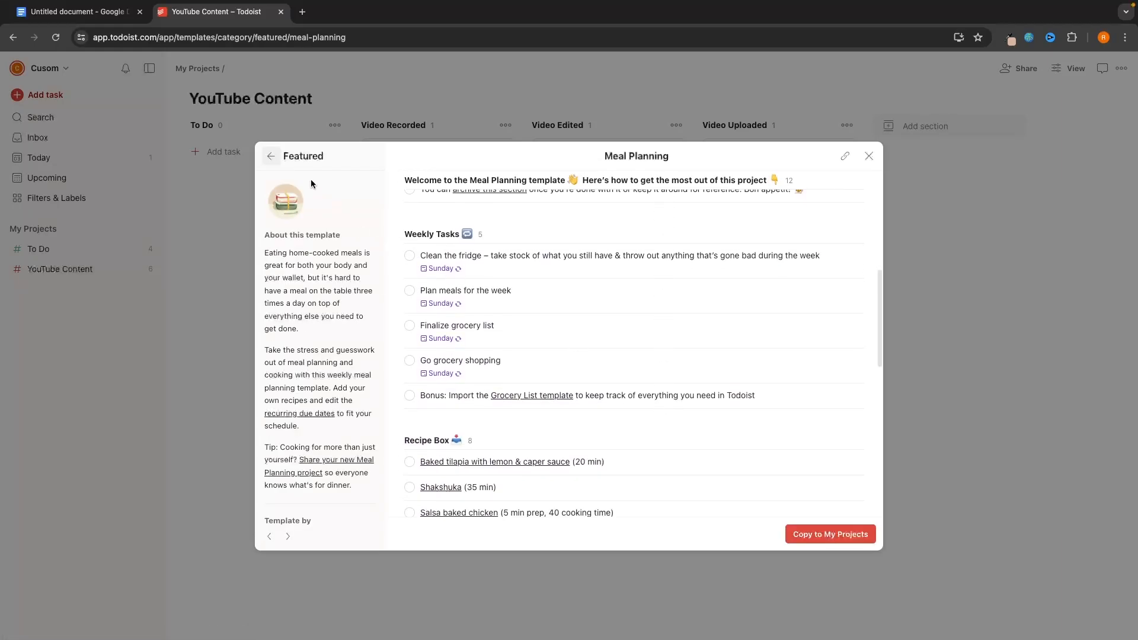
{"action": "left_click", "coordinate": [271, 155]}
- Preview the Book Writing template and copy it to My Projects
{"action": "scroll", "coordinate": [717, 314], "scroll_direction": "down", "scroll_amount": 3}
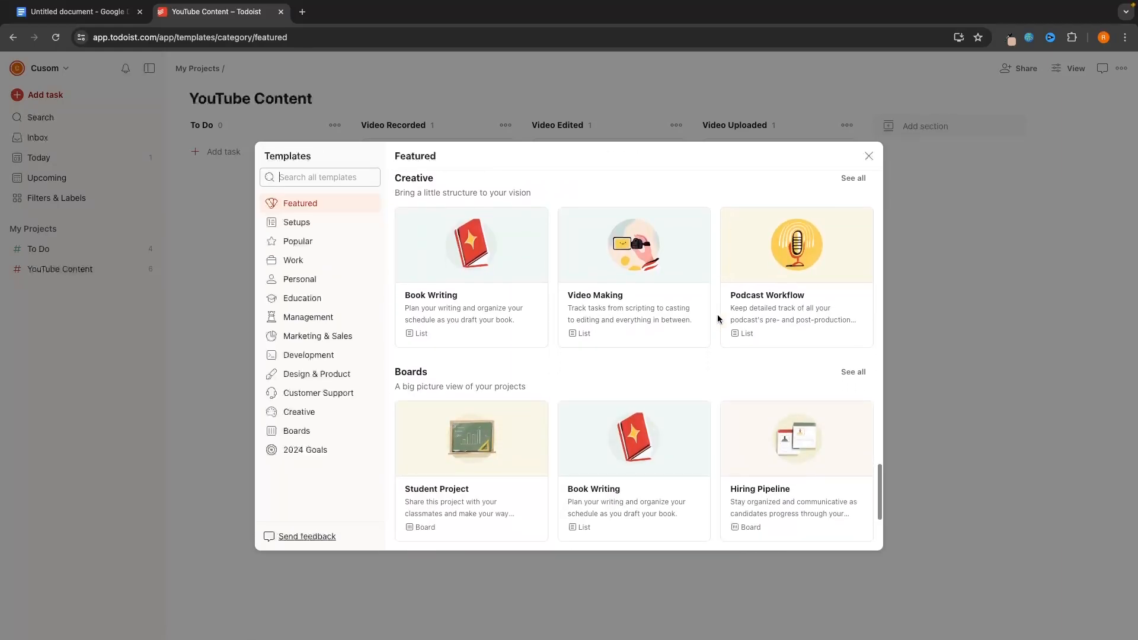
{"action": "left_click", "coordinate": [517, 245]}
{"action": "scroll", "coordinate": [580, 261], "scroll_direction": "right", "scroll_amount": 3}
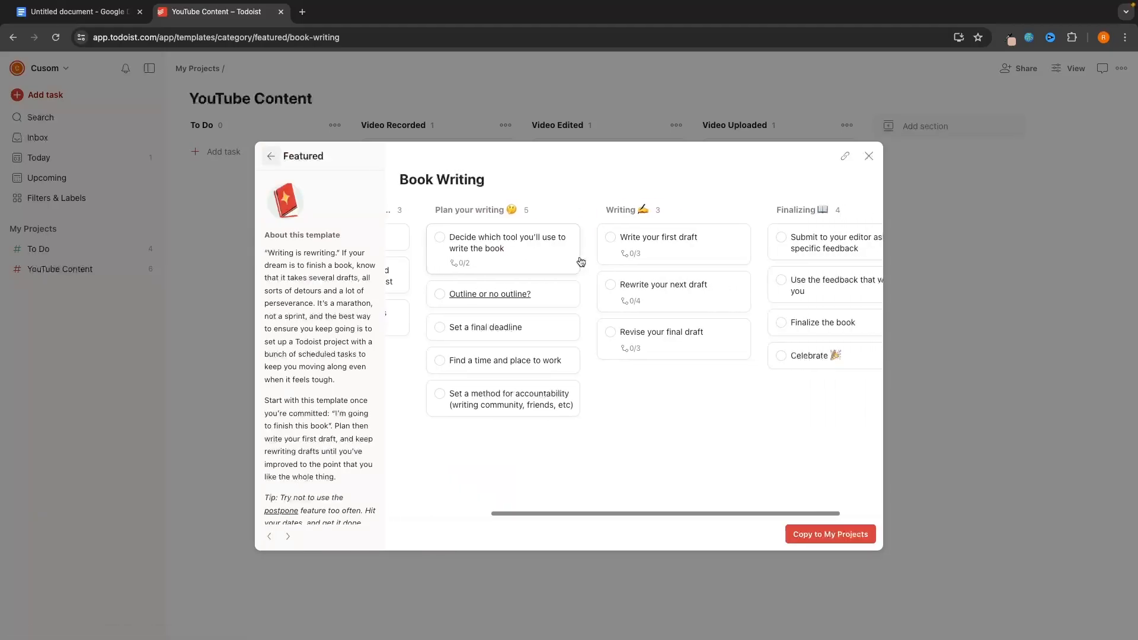
{"action": "scroll", "coordinate": [580, 261], "scroll_direction": "left", "scroll_amount": 4}
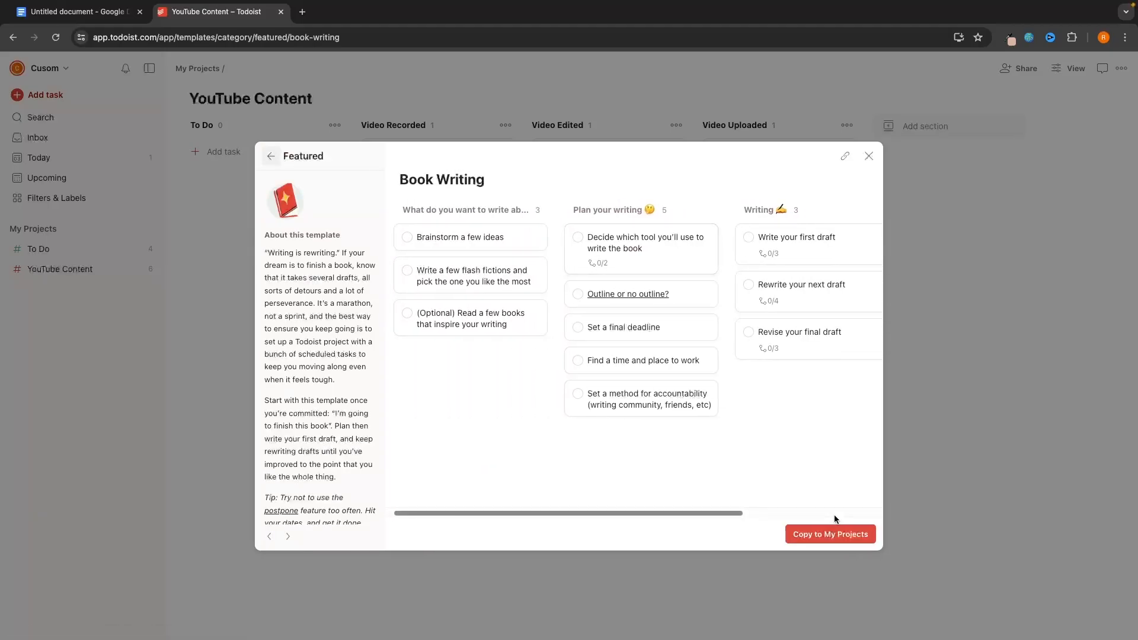
{"action": "left_click", "coordinate": [835, 533]}
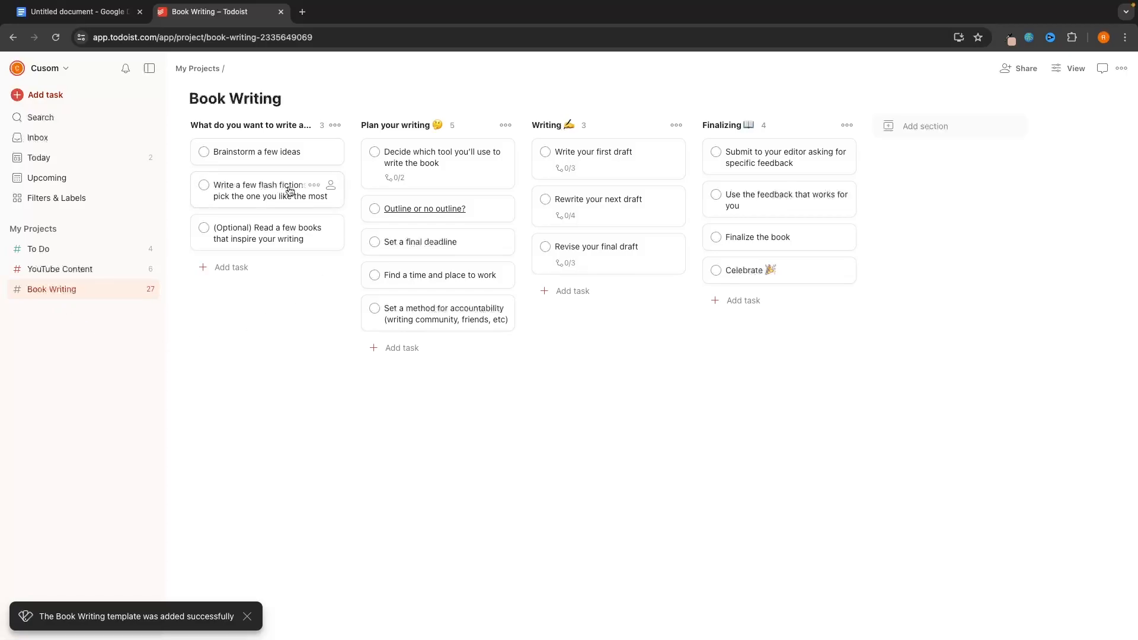
- Open the Brainstorm a few ideas task and close it without changes
{"action": "left_click", "coordinate": [262, 153]}
{"action": "triple_click", "coordinate": [417, 120]}
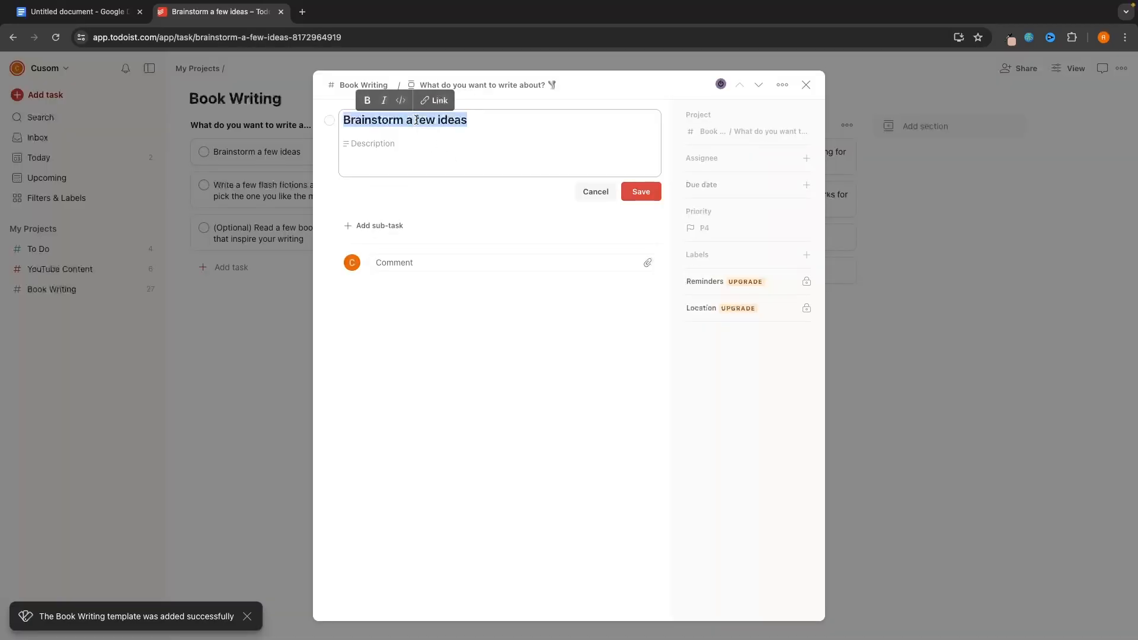
{"action": "left_click", "coordinate": [421, 216]}
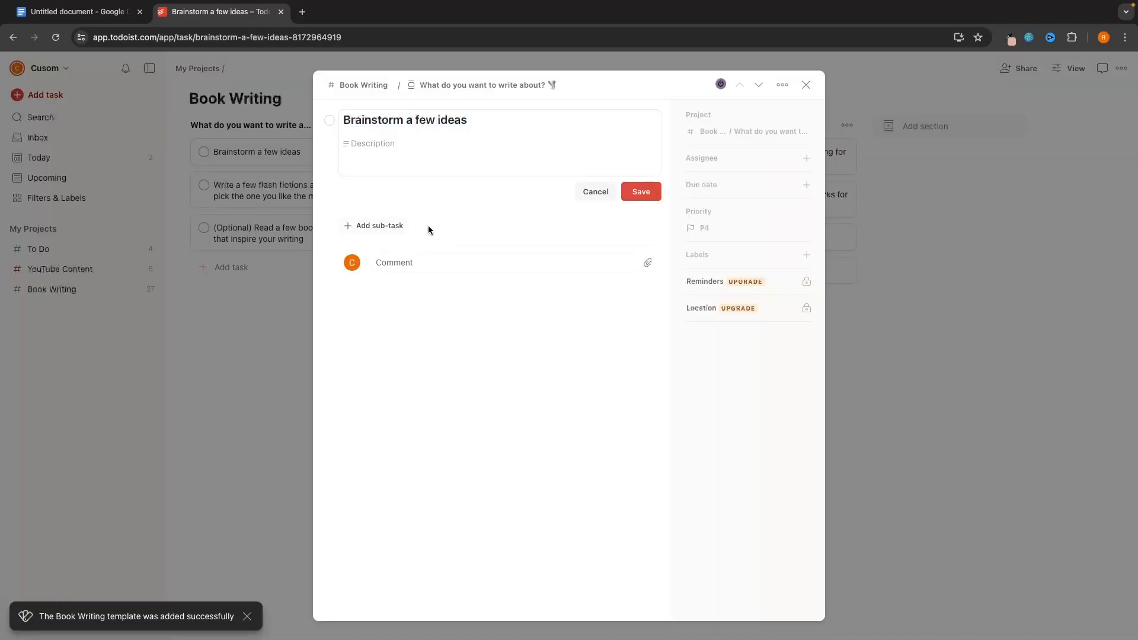
{"action": "left_click", "coordinate": [211, 229]}
- Look through the template gallery again, close it, and switch to the To Do project
{"action": "left_click", "coordinate": [135, 229]}
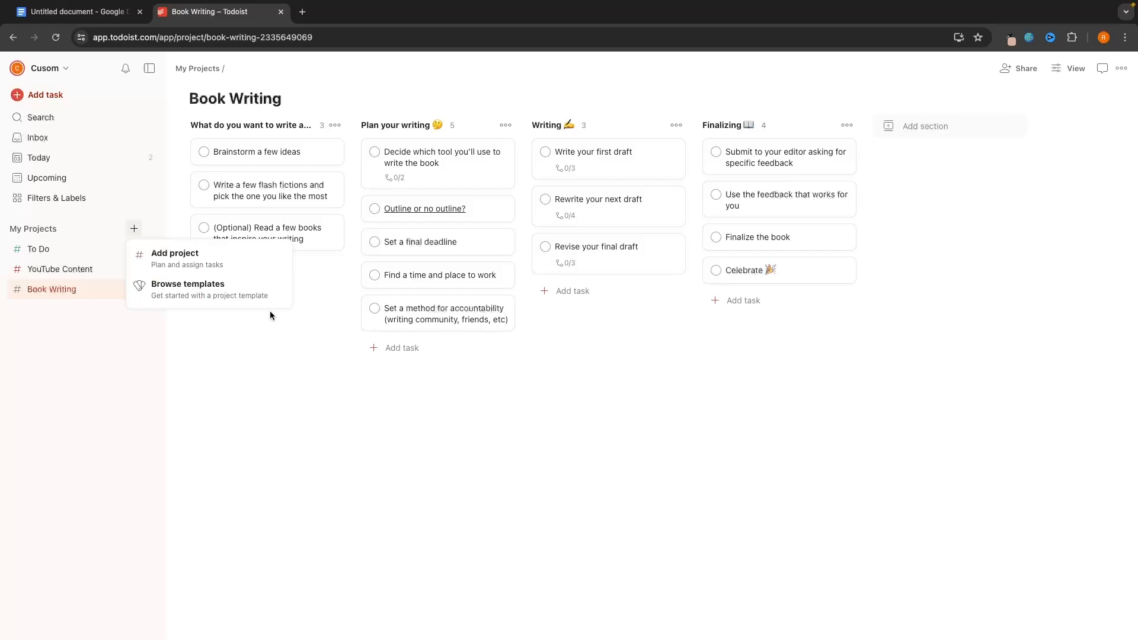
{"action": "left_click", "coordinate": [187, 288]}
{"action": "scroll", "coordinate": [685, 374], "scroll_direction": "down", "scroll_amount": 5}
{"action": "scroll", "coordinate": [687, 380], "scroll_direction": "down", "scroll_amount": 20}
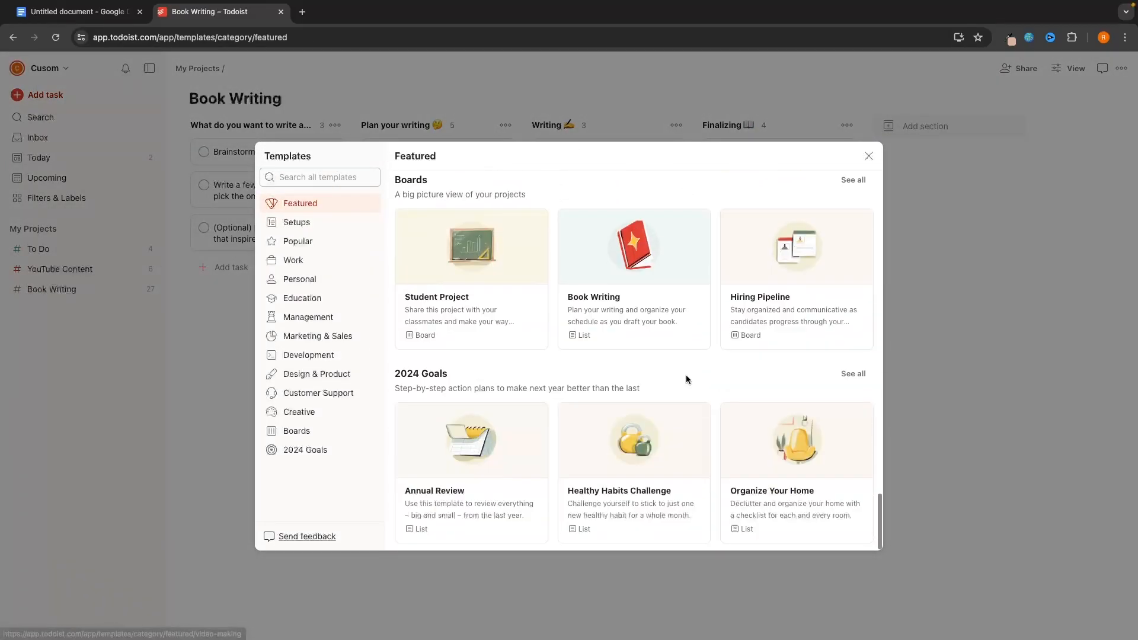
{"action": "scroll", "coordinate": [687, 380], "scroll_direction": "up", "scroll_amount": 20}
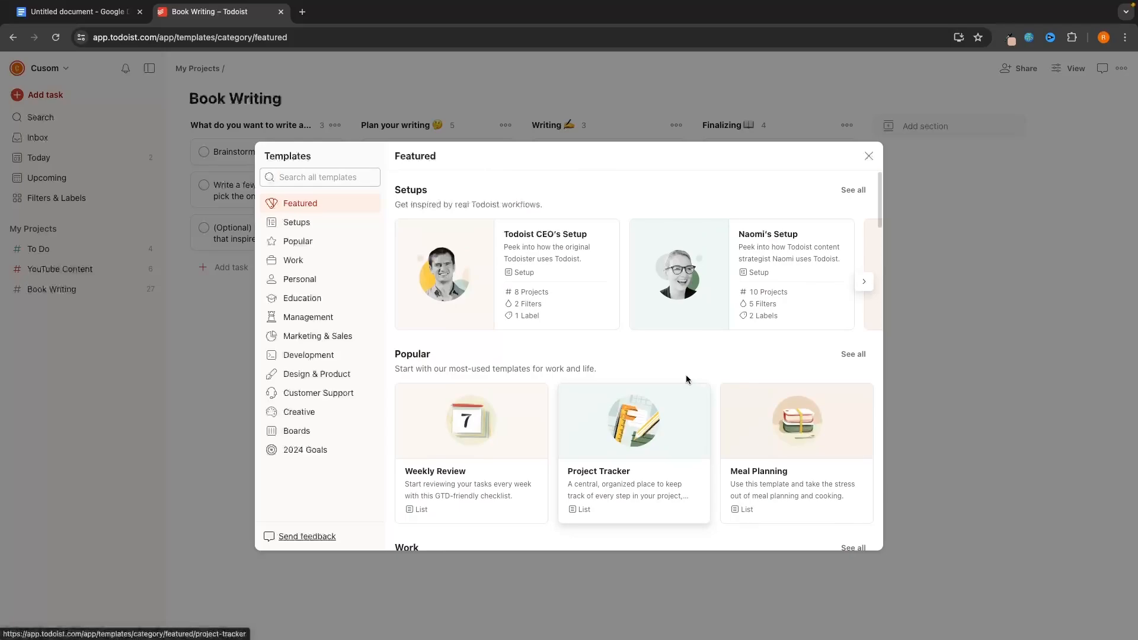
{"action": "left_click", "coordinate": [869, 156]}
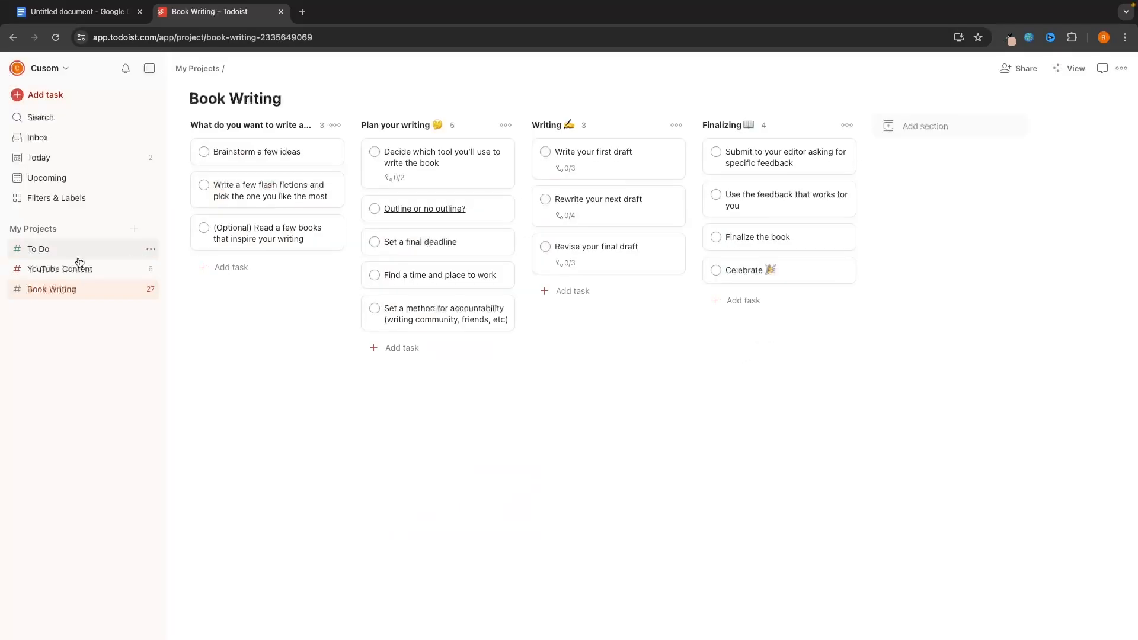
{"action": "left_click", "coordinate": [53, 249]}
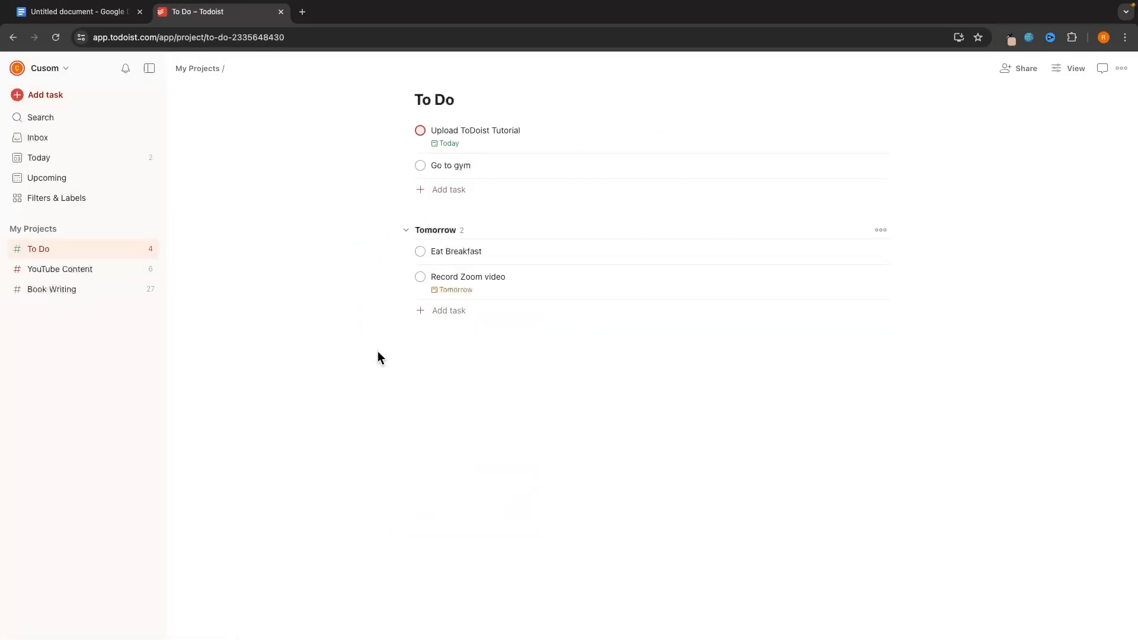
- Search the templates for 'sh' and copy the Grocery List template into My Projects
{"action": "left_click", "coordinate": [134, 229]}
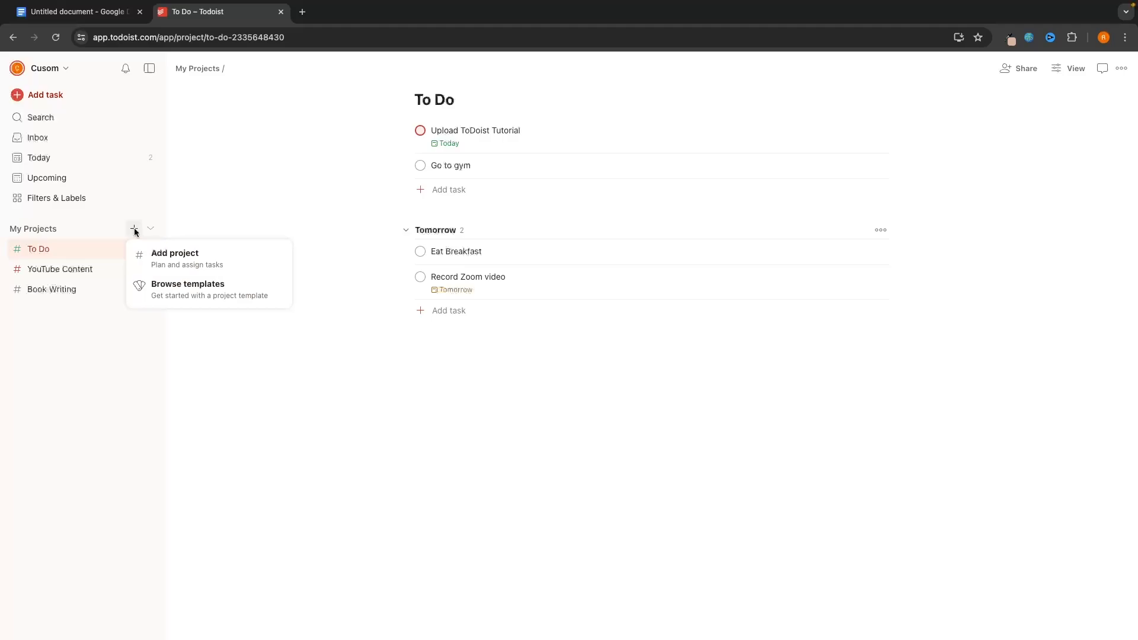
{"action": "left_click", "coordinate": [156, 284]}
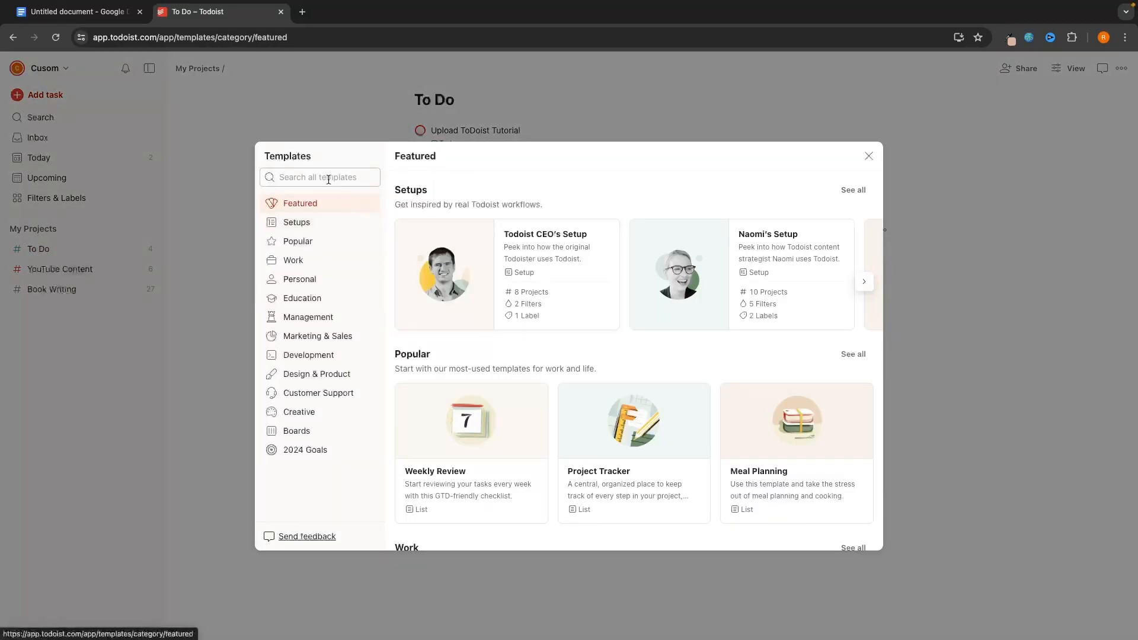
{"action": "left_click", "coordinate": [309, 177]}
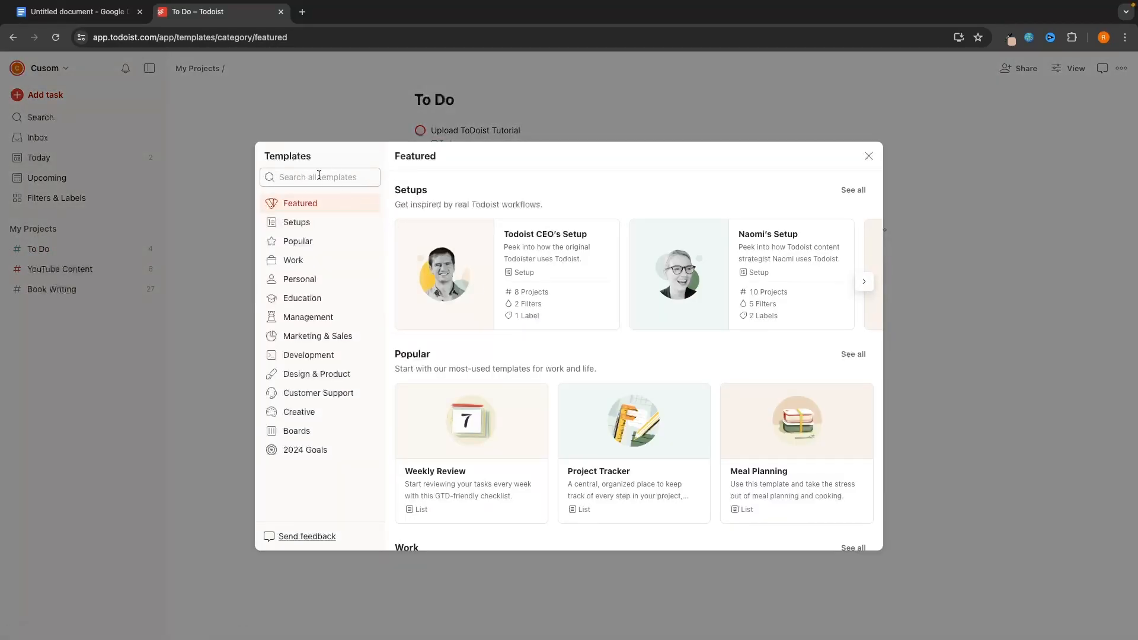
{"action": "type", "text": "shopping"}
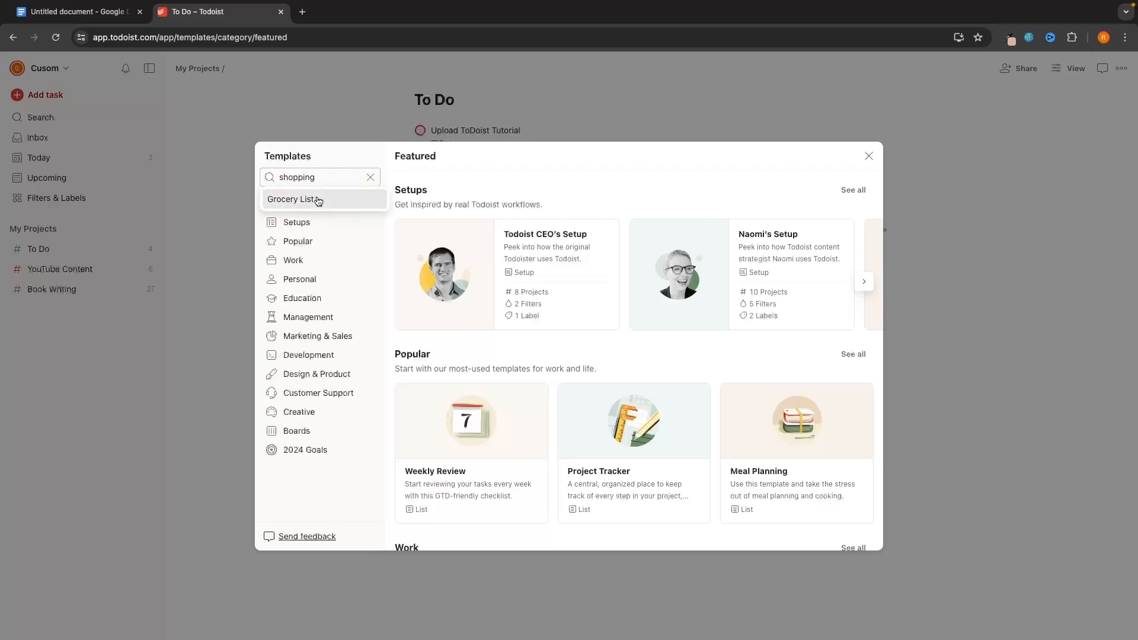
{"action": "left_click", "coordinate": [318, 197]}
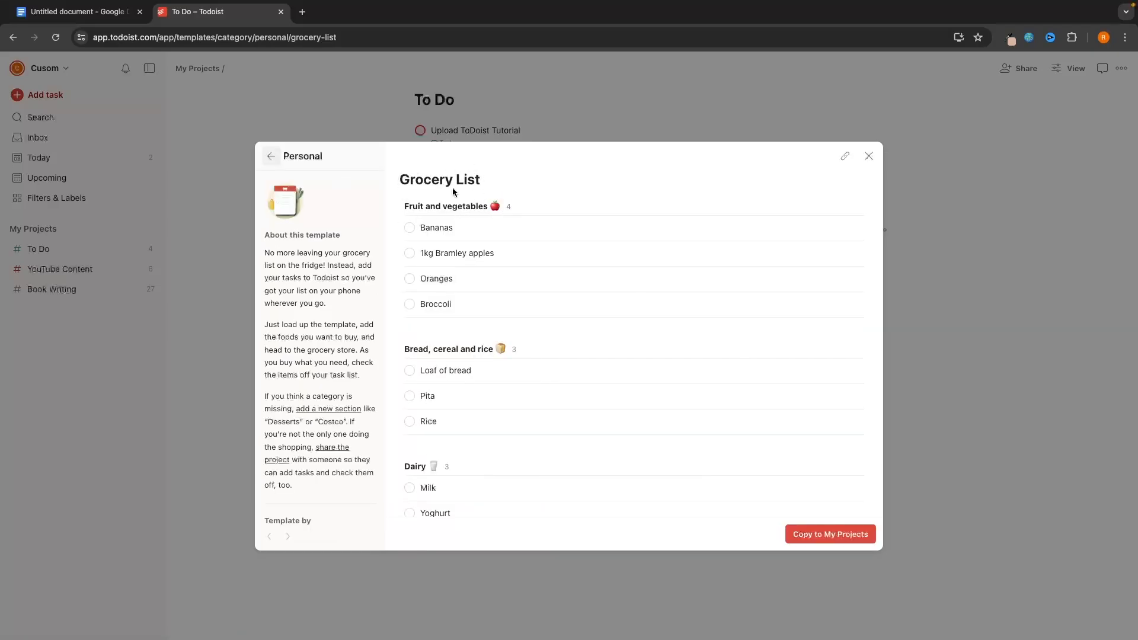
{"action": "scroll", "coordinate": [519, 328], "scroll_direction": "down", "scroll_amount": 3}
{"action": "scroll", "coordinate": [518, 329], "scroll_direction": "up", "scroll_amount": 3}
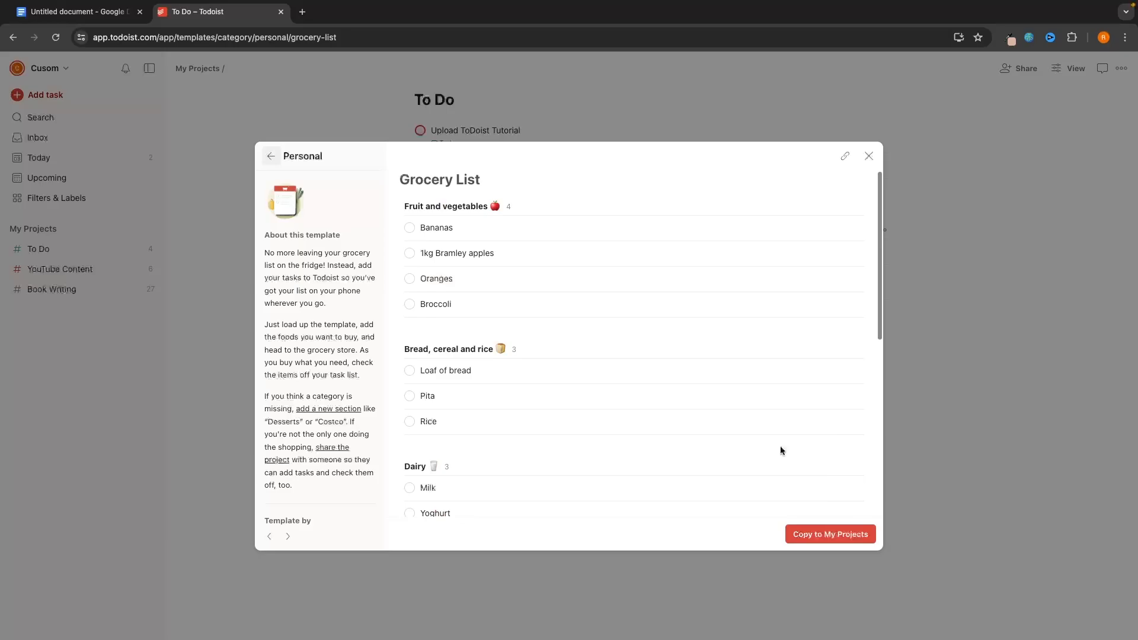
{"action": "left_click", "coordinate": [806, 541]}
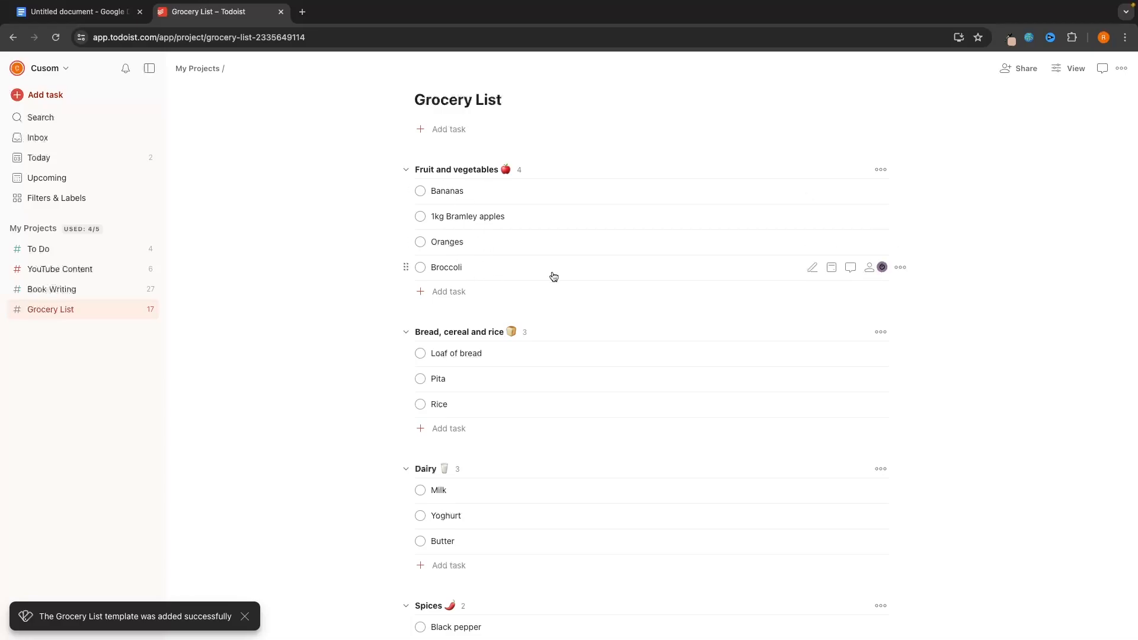
- Delete the Broccoli task from the Grocery List
{"action": "left_click", "coordinate": [901, 268]}
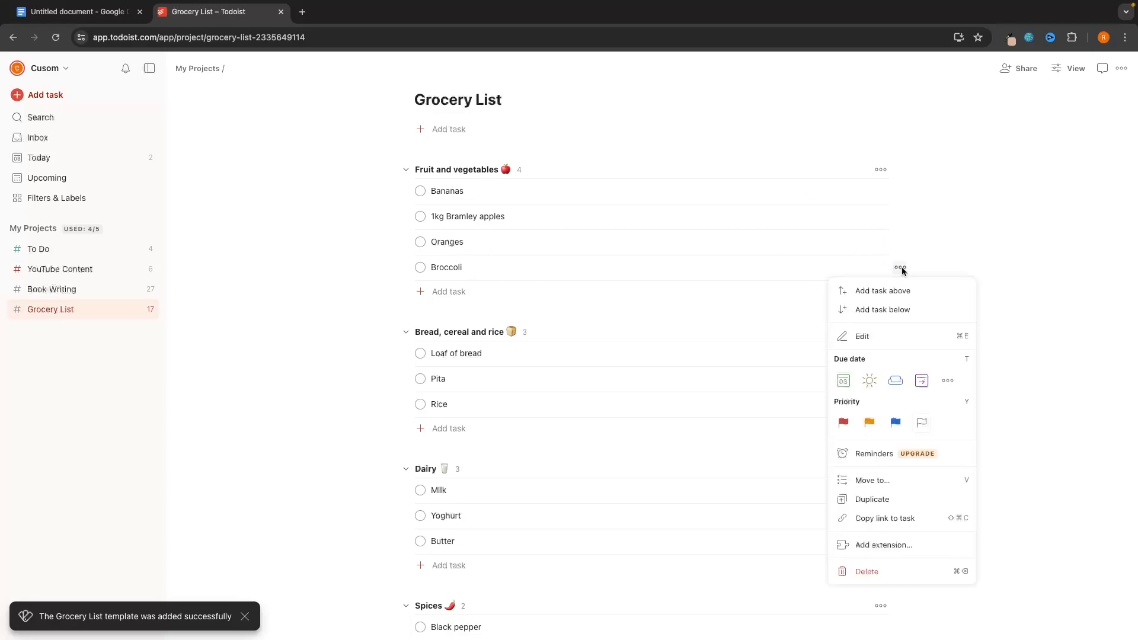
{"action": "left_click", "coordinate": [904, 570]}
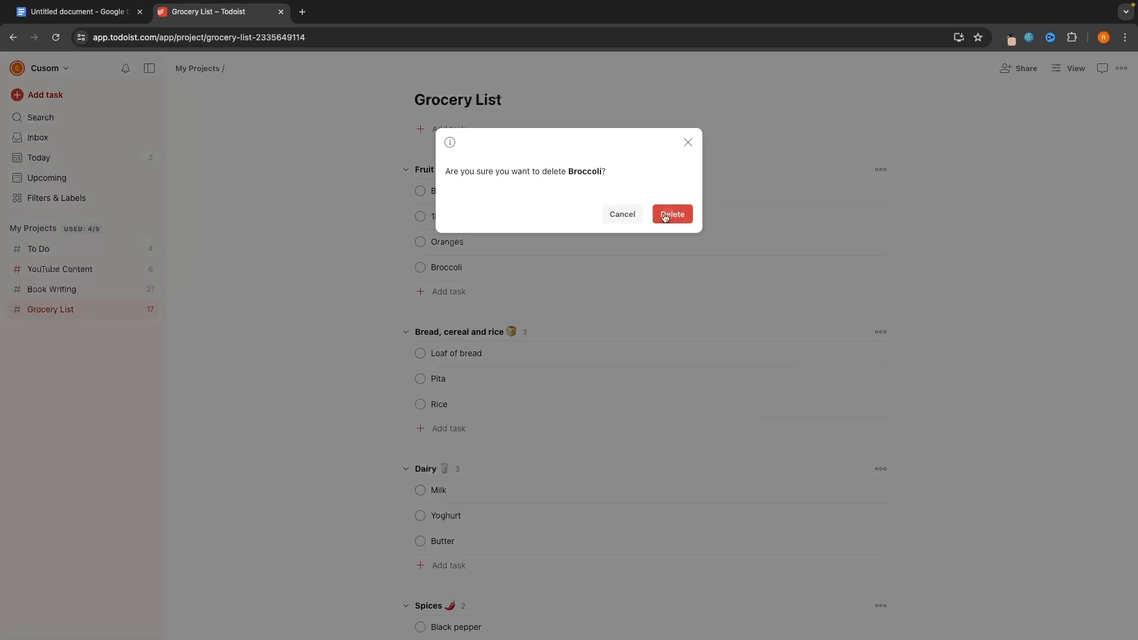
{"action": "left_click", "coordinate": [669, 215]}
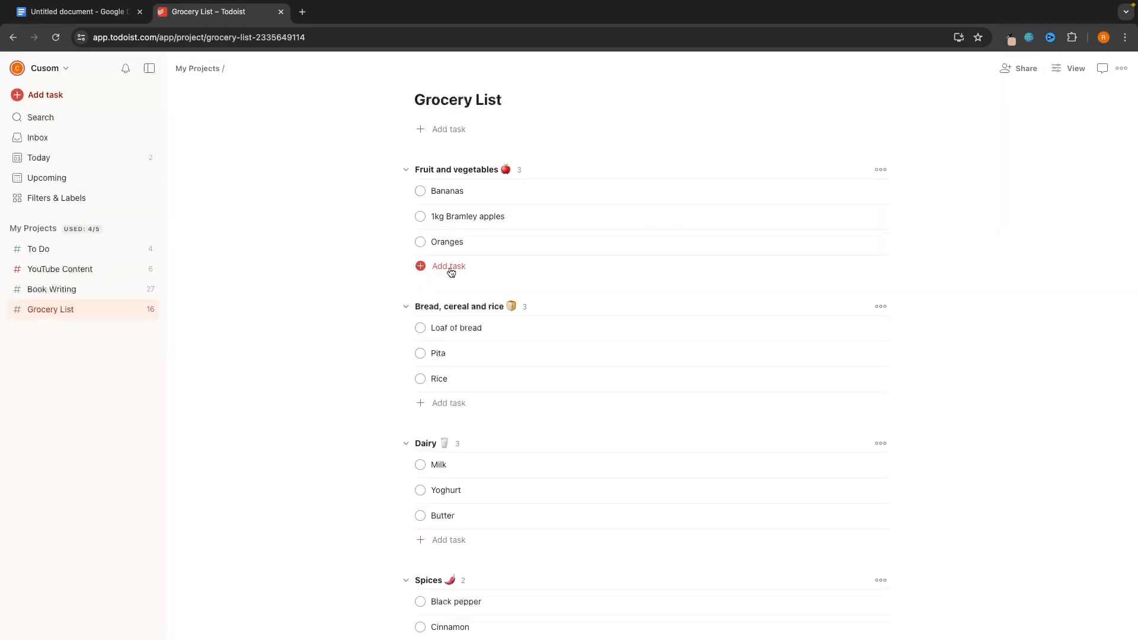
- Add a Potatos task to Fruit and vegetables and complete Bananas and Oranges
{"action": "left_click", "coordinate": [452, 270]}
{"action": "type", "text": "Potatos"}
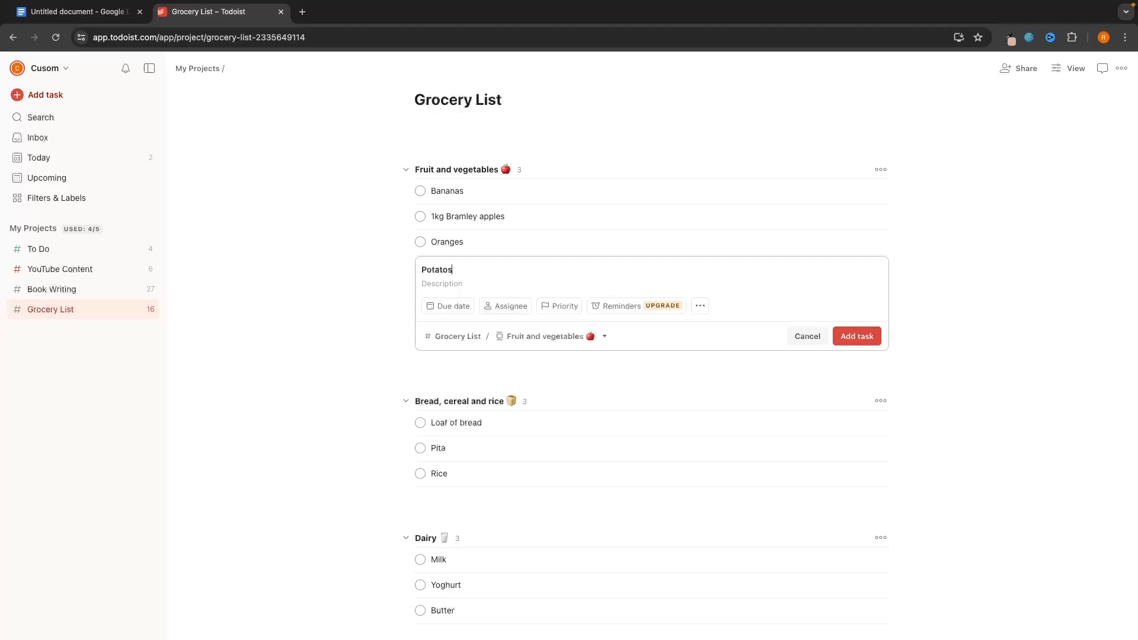
{"action": "key", "text": "Return"}
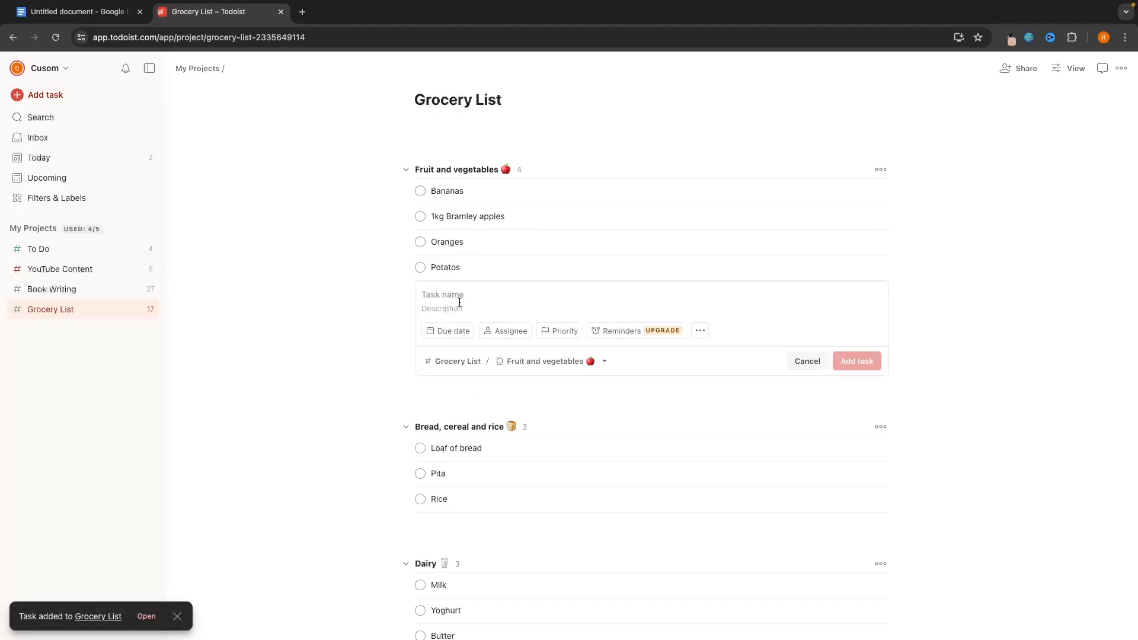
{"action": "left_click", "coordinate": [420, 191]}
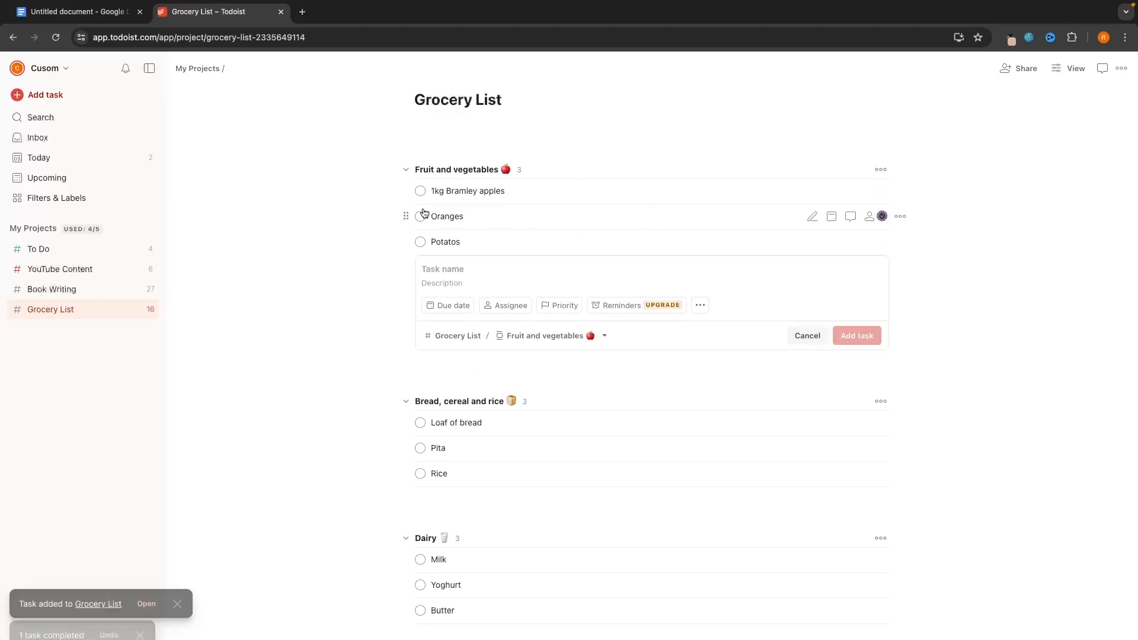
{"action": "left_click", "coordinate": [421, 216]}
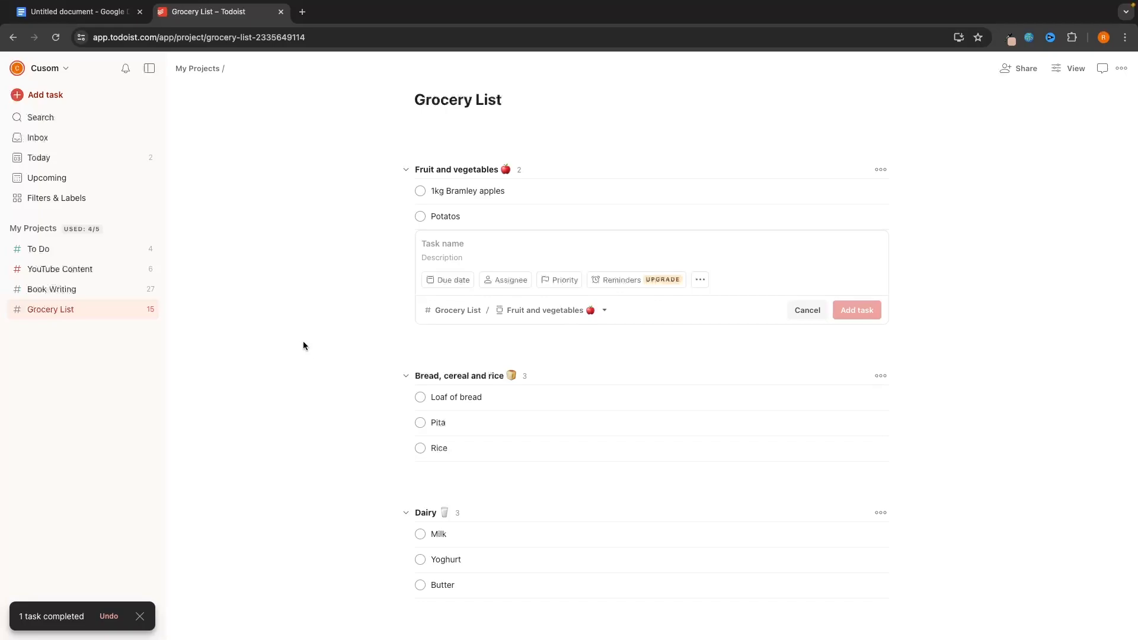
{"action": "left_click", "coordinate": [329, 346]}
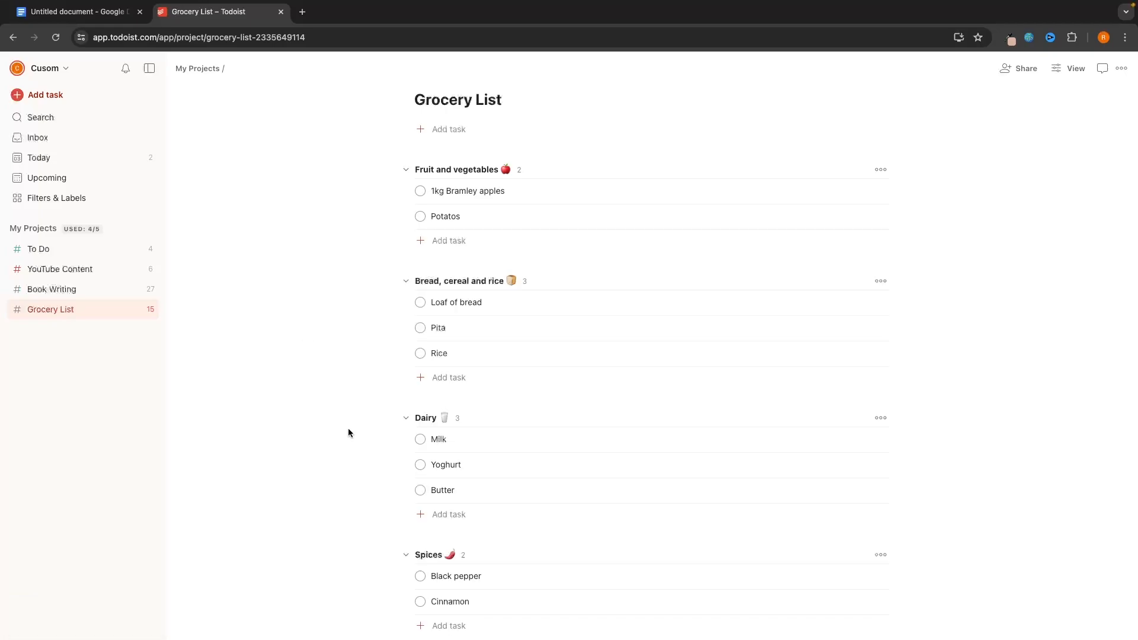
- Start a new team from the account menu and name it G-Force North
{"action": "left_click", "coordinate": [59, 69]}
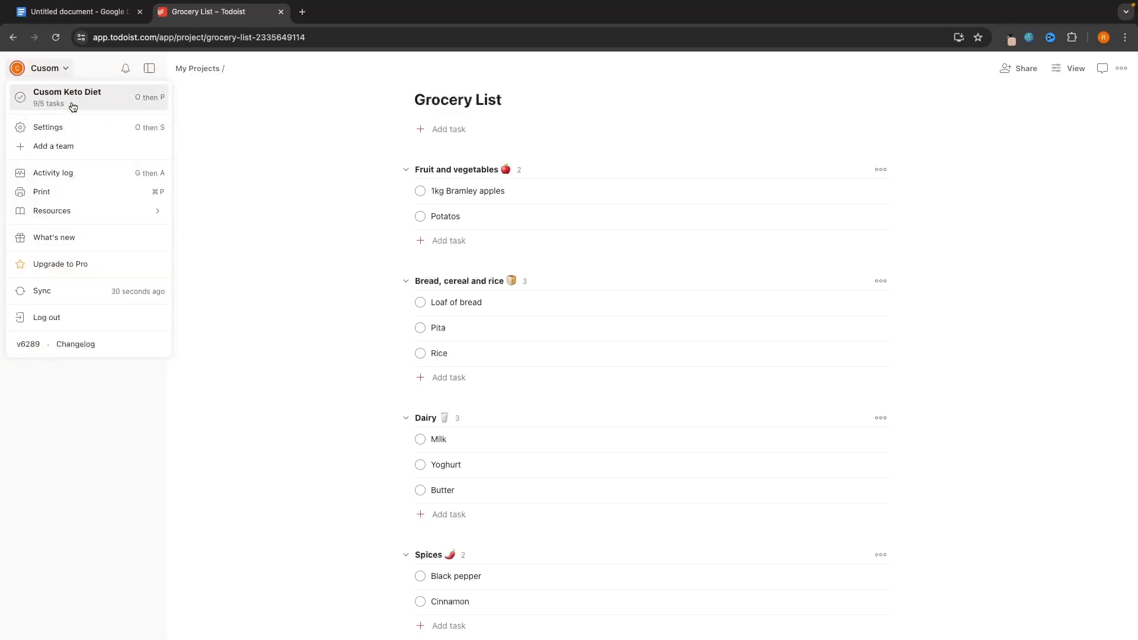
{"action": "left_click", "coordinate": [266, 364]}
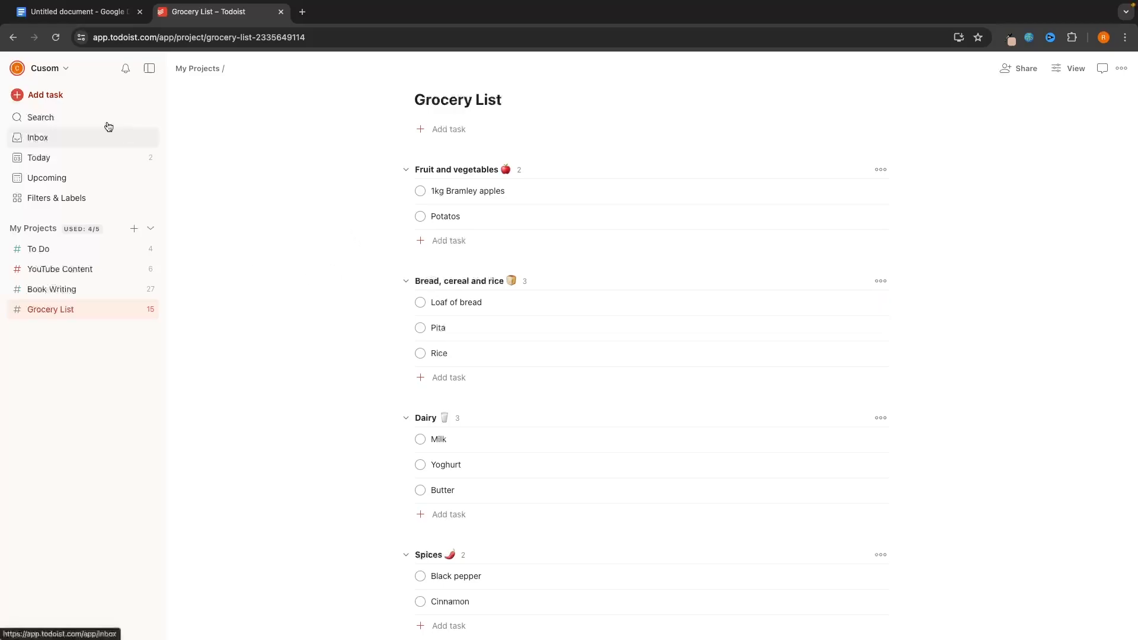
{"action": "left_click", "coordinate": [41, 70]}
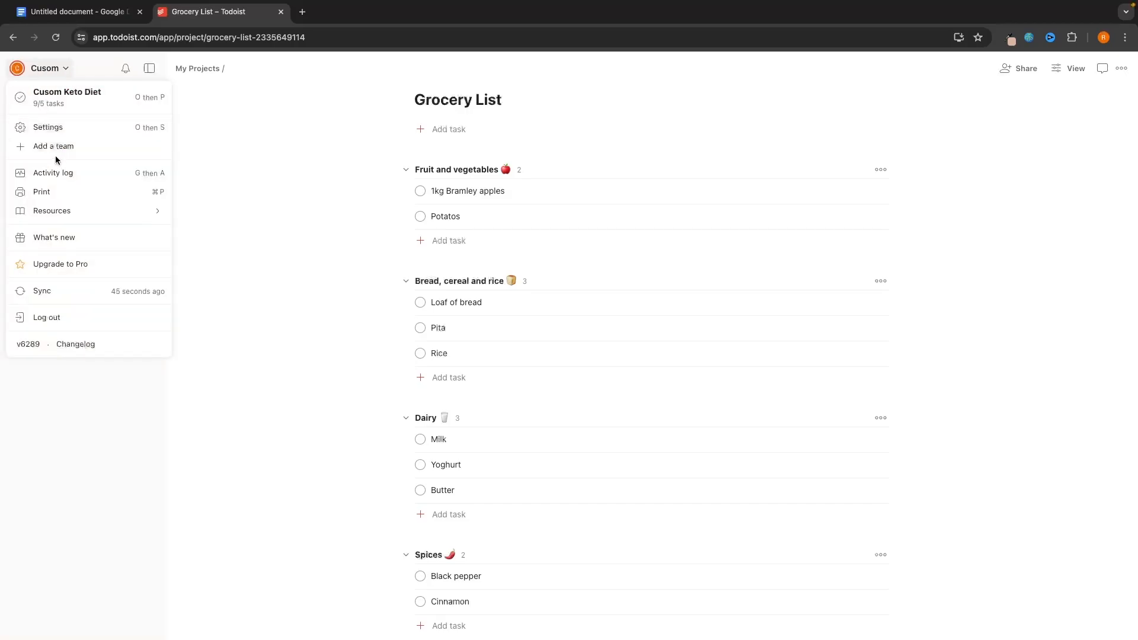
{"action": "left_click", "coordinate": [37, 148]}
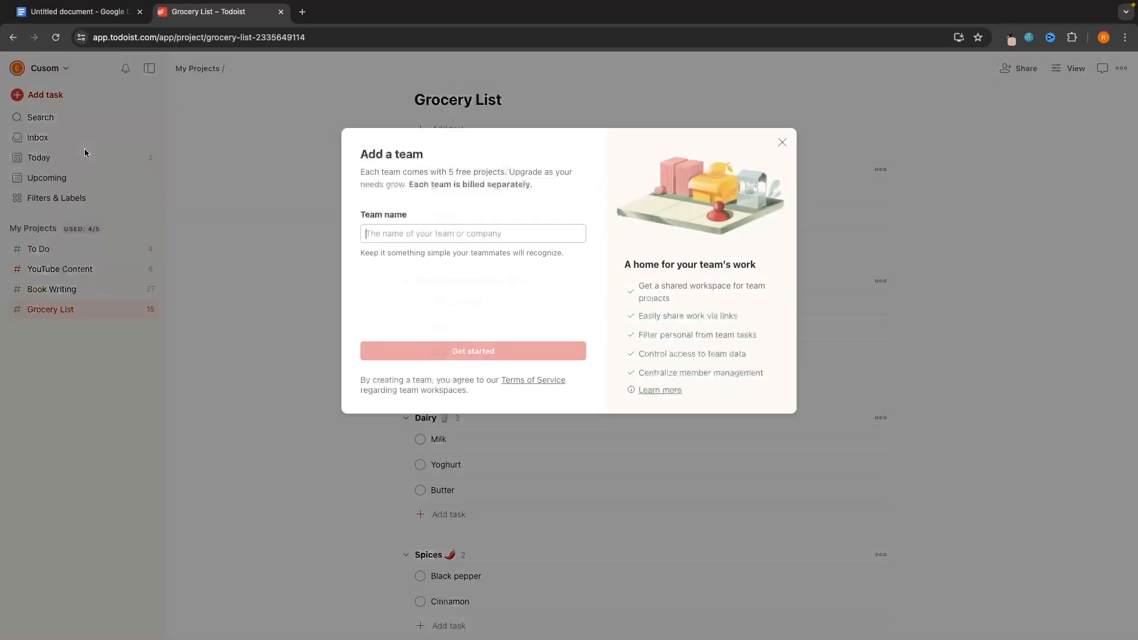
{"action": "left_click", "coordinate": [423, 225]}
{"action": "type", "text": "GG"}
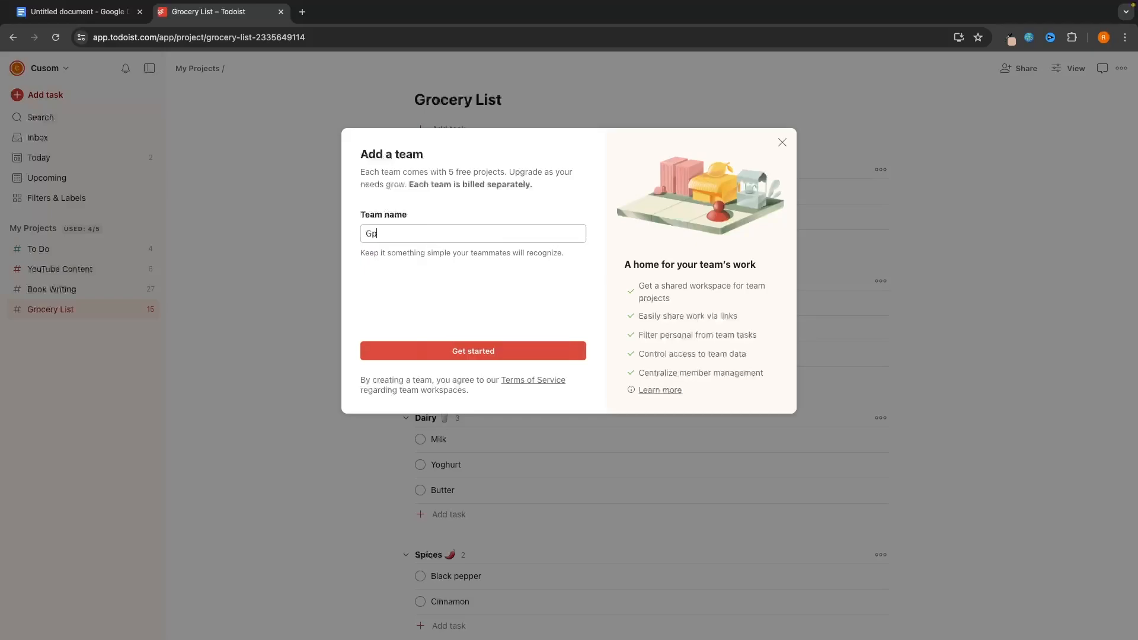
{"action": "key", "text": "BackSpace"}
{"action": "type", "text": "-Force North"}
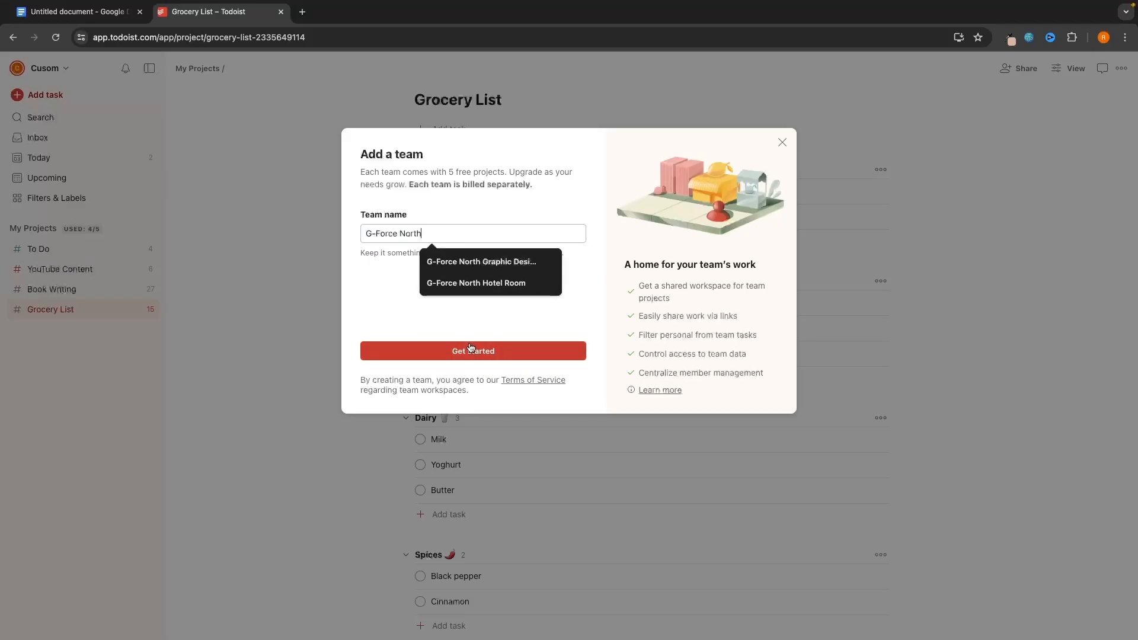
{"action": "left_click", "coordinate": [467, 352]}
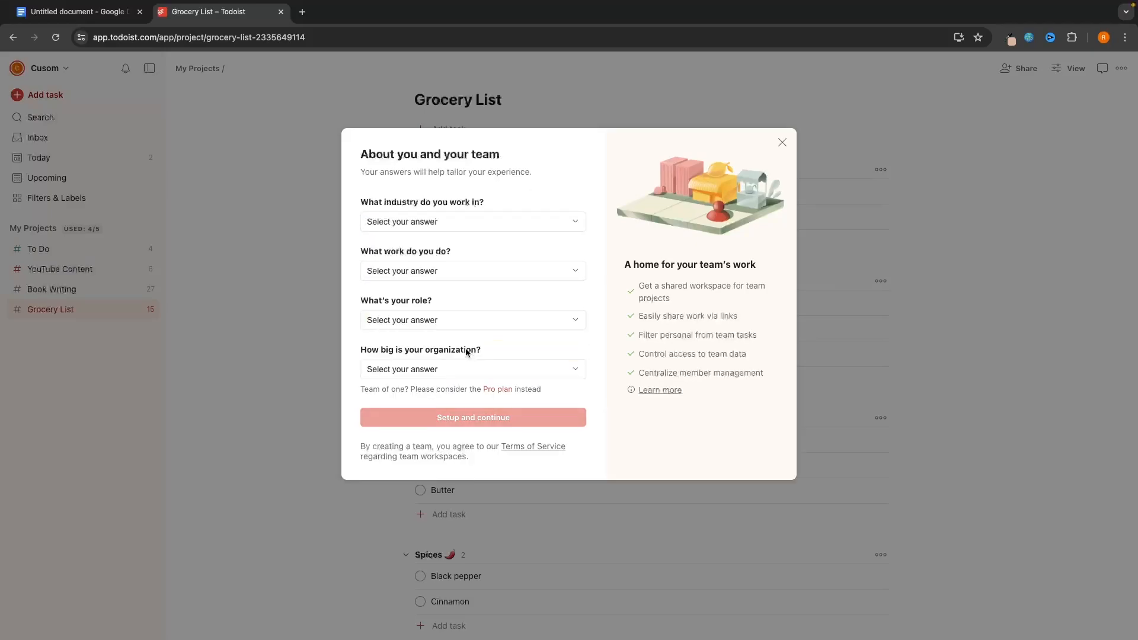
- Answer setup: Automotive, Executive Management, I own or run the company, 2 to 10; skip inviting
{"action": "left_click", "coordinate": [448, 222]}
{"action": "left_click", "coordinate": [445, 262]}
{"action": "left_click", "coordinate": [447, 270]}
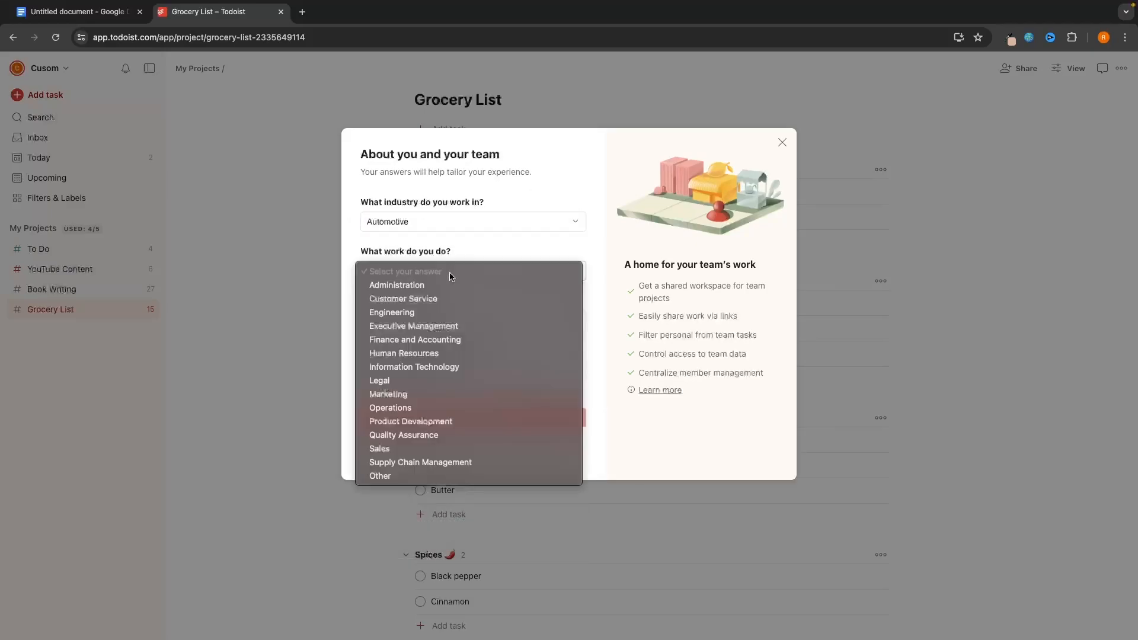
{"action": "key", "text": "Escape"}
{"action": "left_click", "coordinate": [439, 323]}
{"action": "left_click", "coordinate": [441, 374]}
{"action": "left_click", "coordinate": [442, 323]}
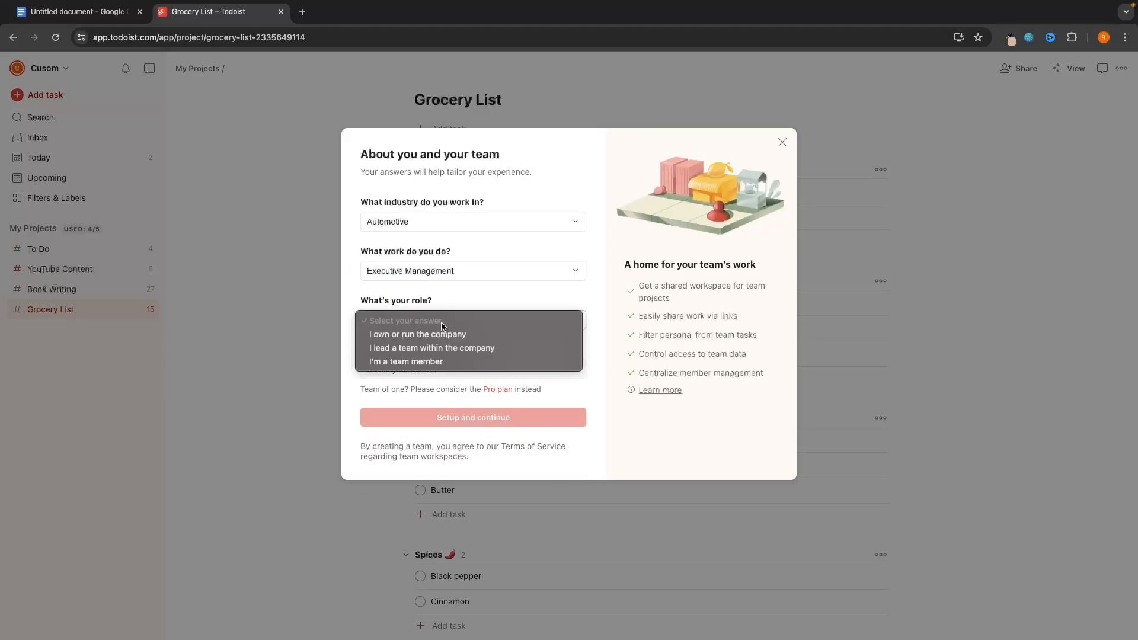
{"action": "left_click", "coordinate": [426, 332]}
{"action": "left_click", "coordinate": [426, 370]}
{"action": "left_click", "coordinate": [427, 396]}
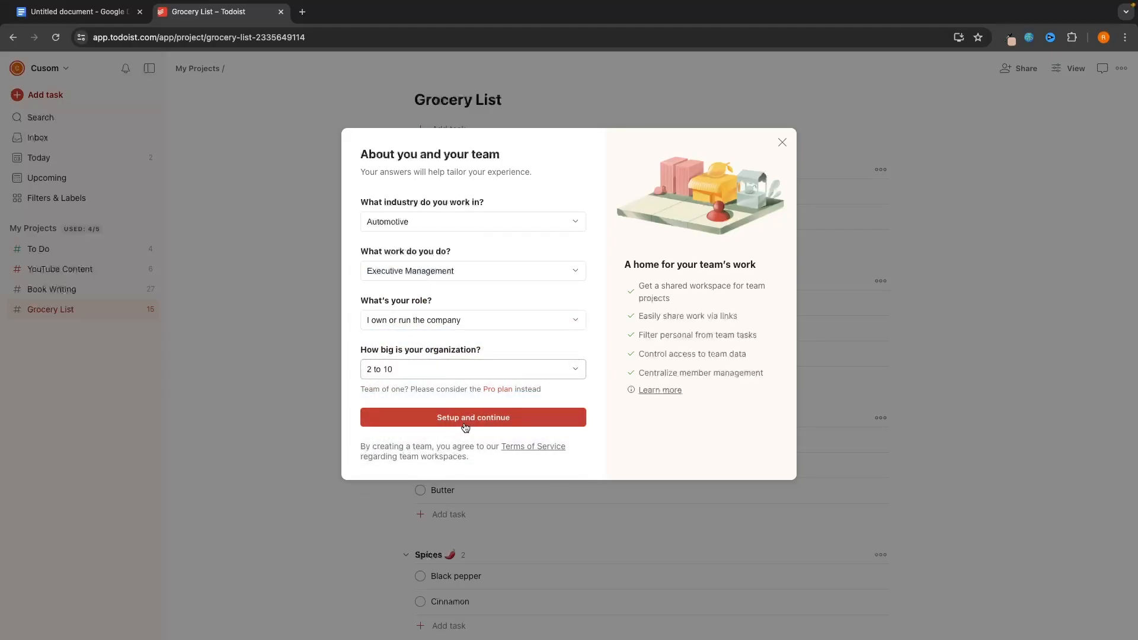
{"action": "left_click", "coordinate": [508, 421]}
{"action": "left_click", "coordinate": [462, 391]}
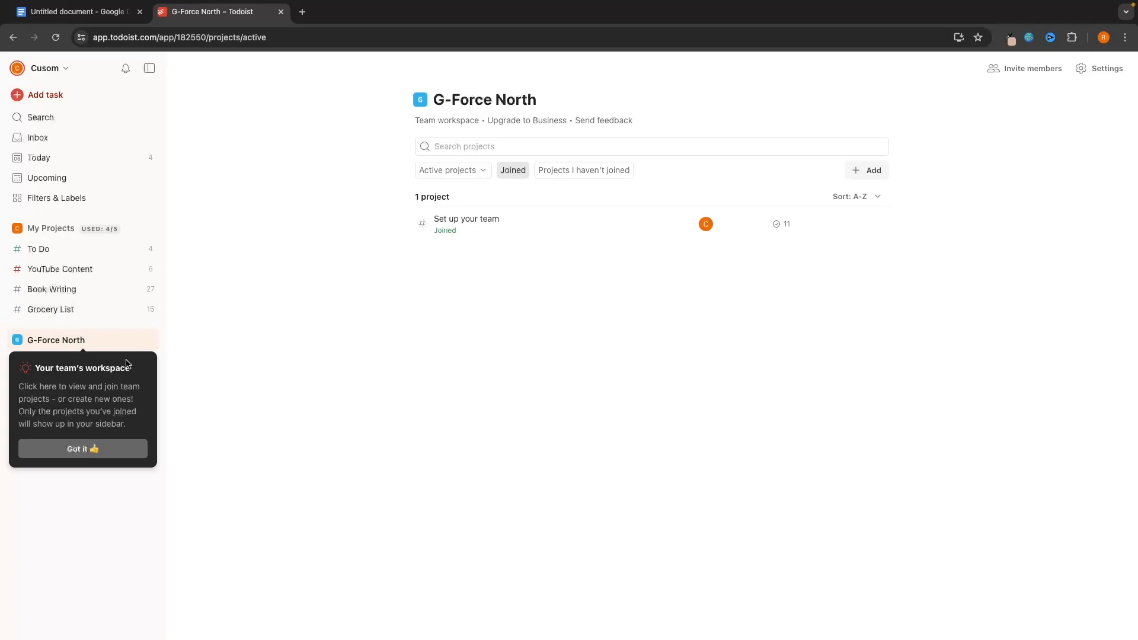
- Dismiss the workspace tips and open the G-Force North projects page
{"action": "left_click", "coordinate": [86, 449]}
{"action": "left_click", "coordinate": [45, 232]}
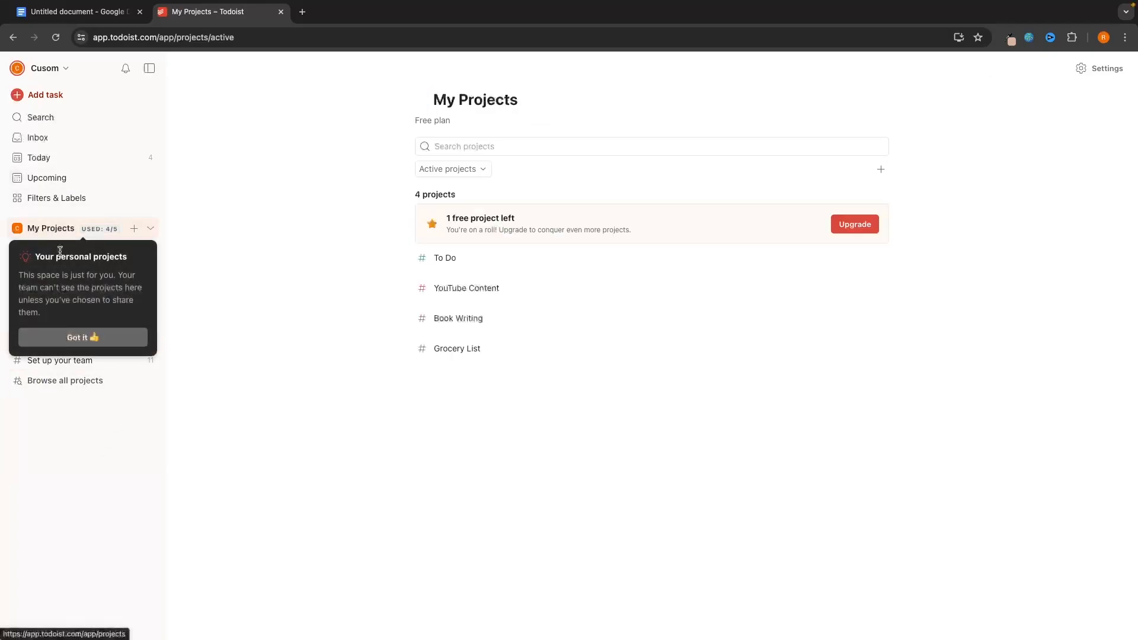
{"action": "left_click", "coordinate": [83, 337]}
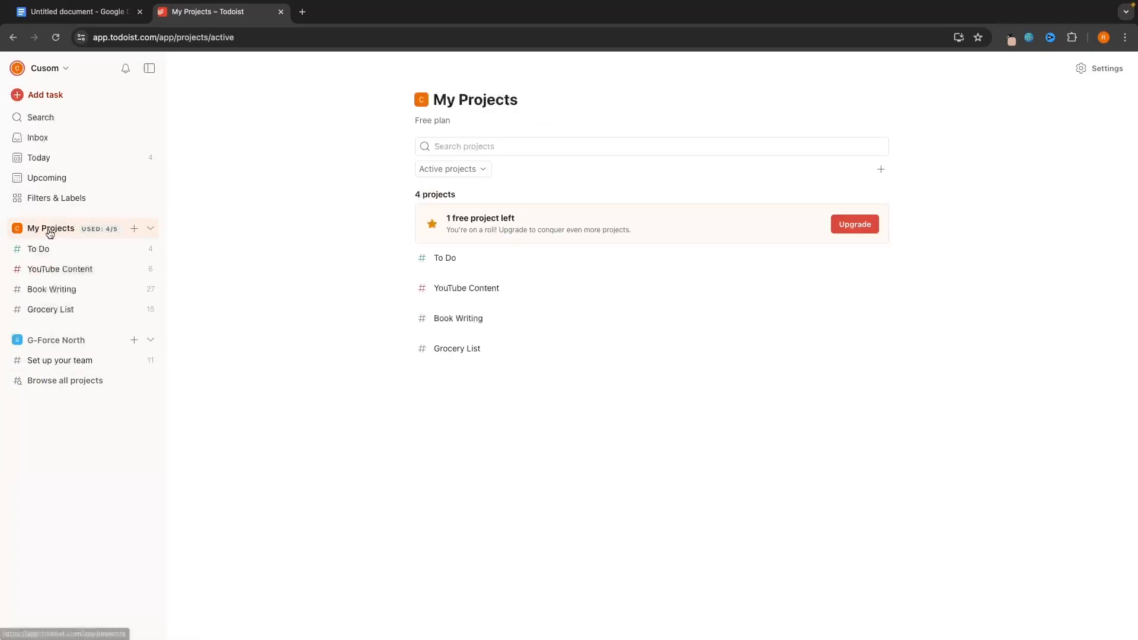
{"action": "left_click", "coordinate": [82, 342]}
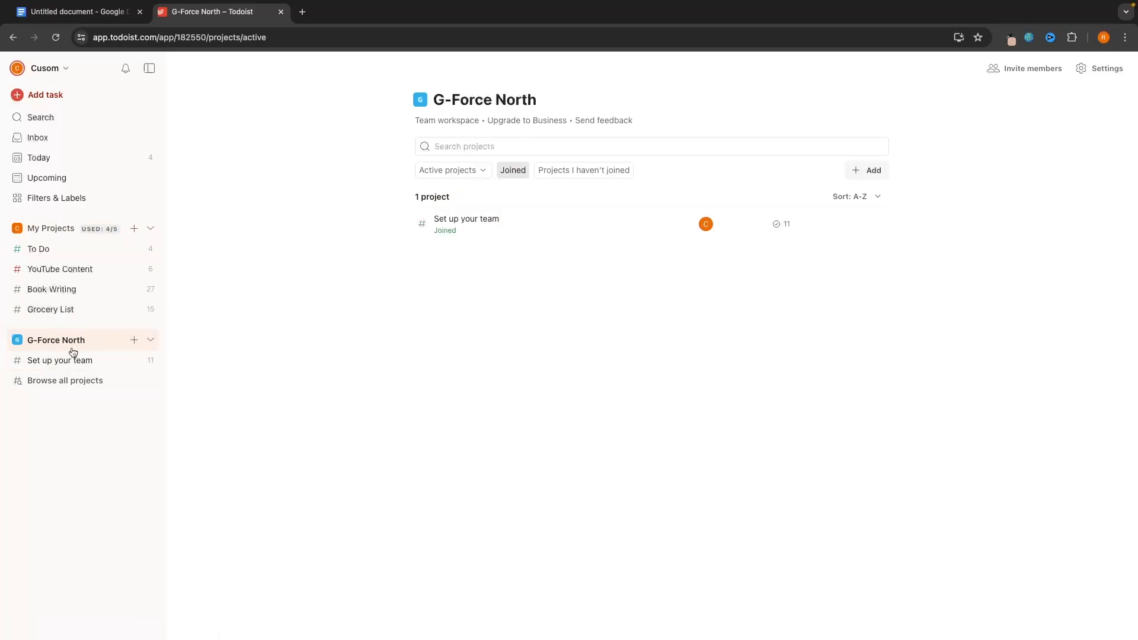
- Explore G-Force North's add options, cancelling a new project and closing templates, leaving the add menu shown
{"action": "left_click", "coordinate": [134, 340]}
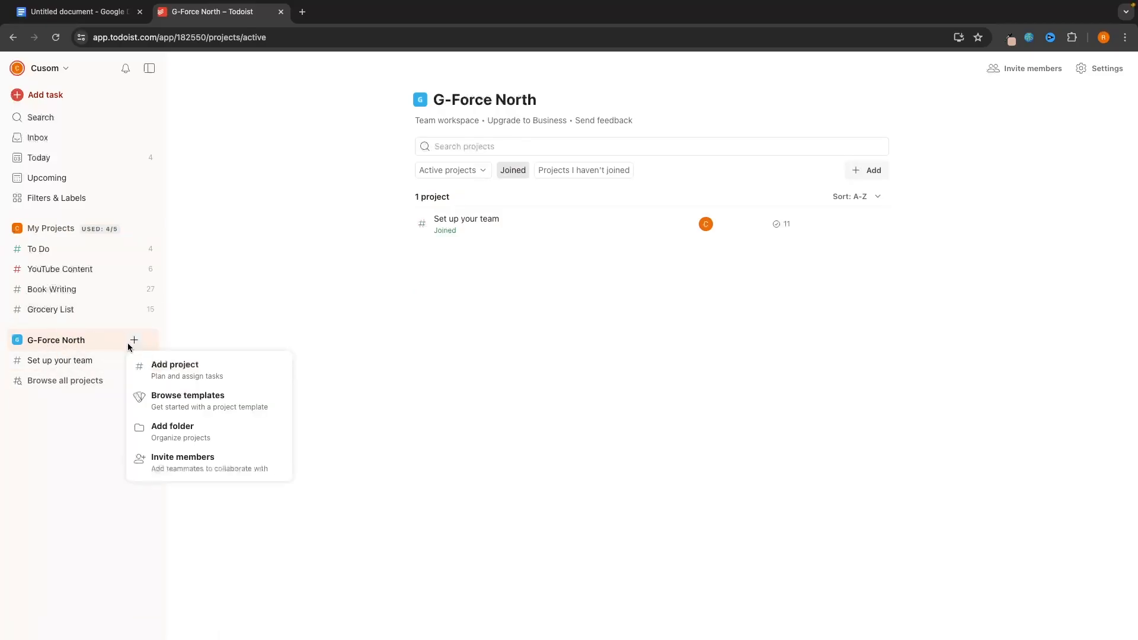
{"action": "left_click", "coordinate": [145, 370]}
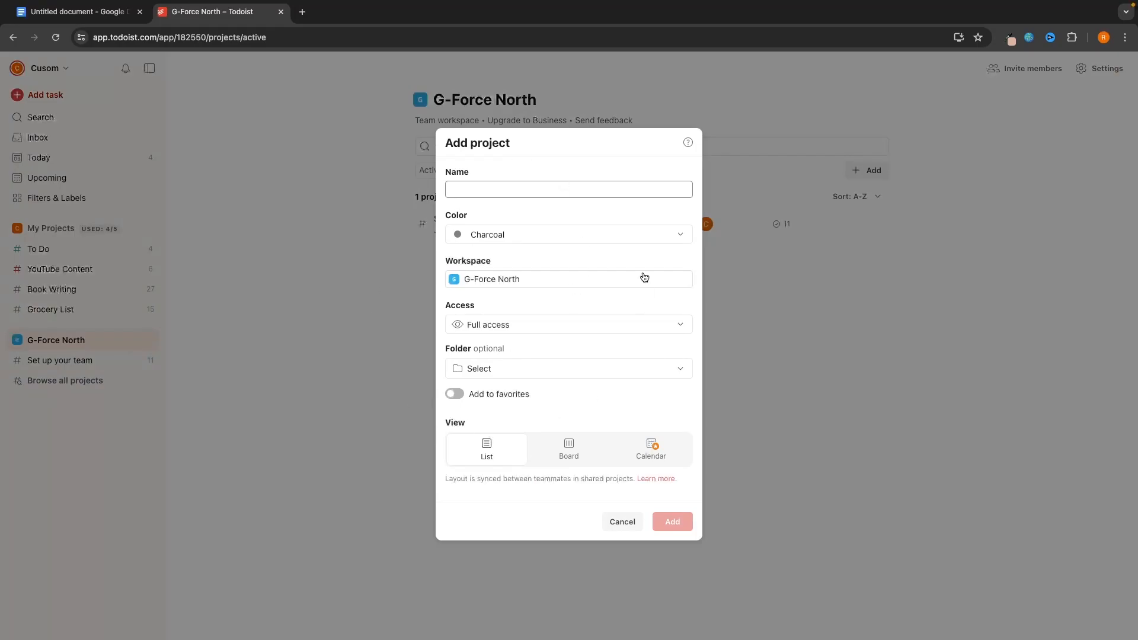
{"action": "left_click", "coordinate": [623, 522]}
{"action": "left_click", "coordinate": [134, 340]}
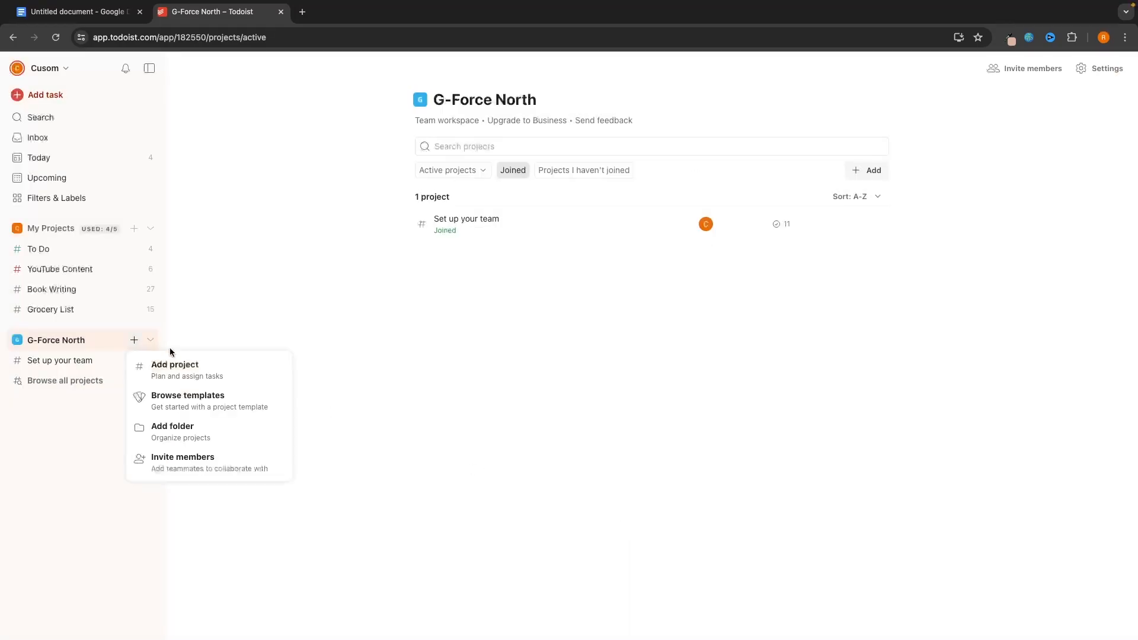
{"action": "left_click", "coordinate": [249, 400]}
{"action": "scroll", "coordinate": [707, 331], "scroll_direction": "down", "scroll_amount": 5}
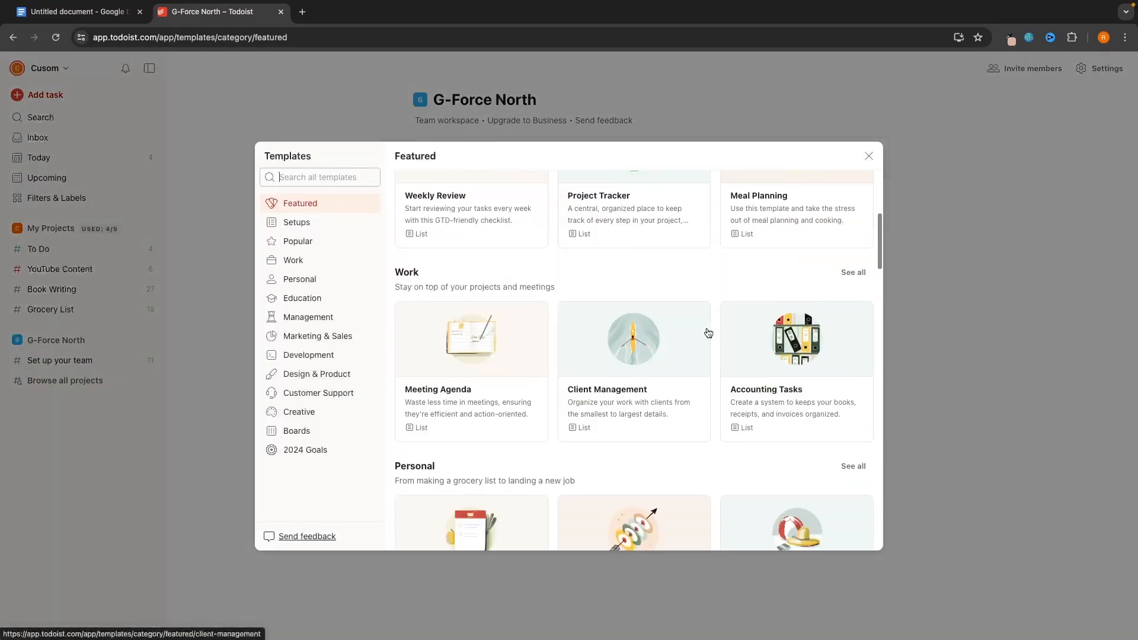
{"action": "scroll", "coordinate": [707, 332], "scroll_direction": "down", "scroll_amount": 5}
{"action": "left_click", "coordinate": [870, 156]}
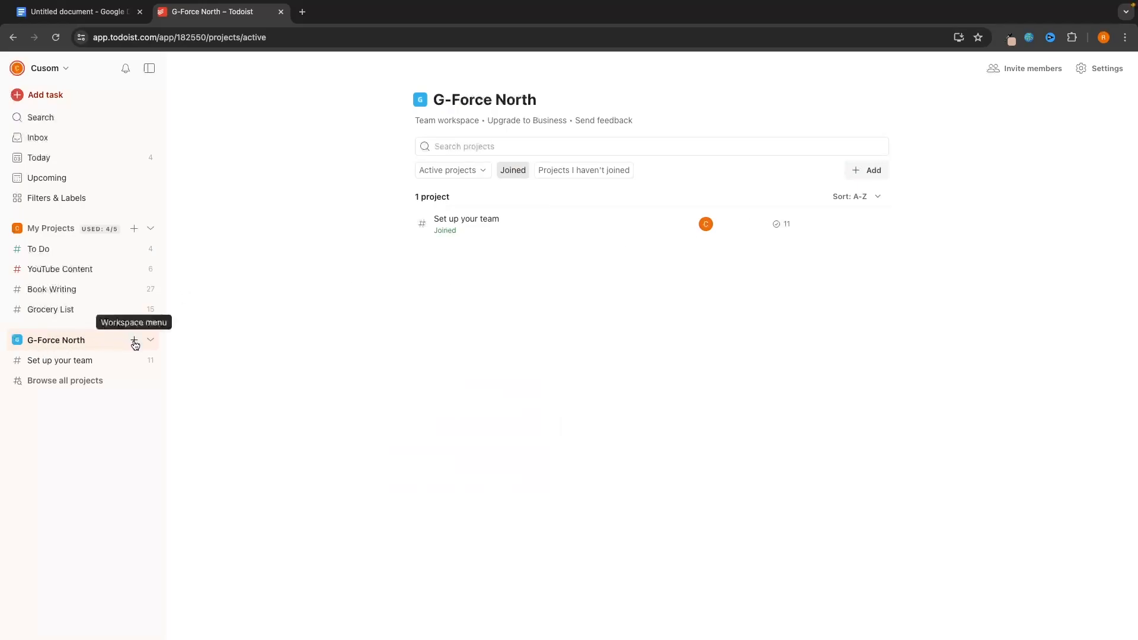
{"action": "left_click", "coordinate": [134, 342]}
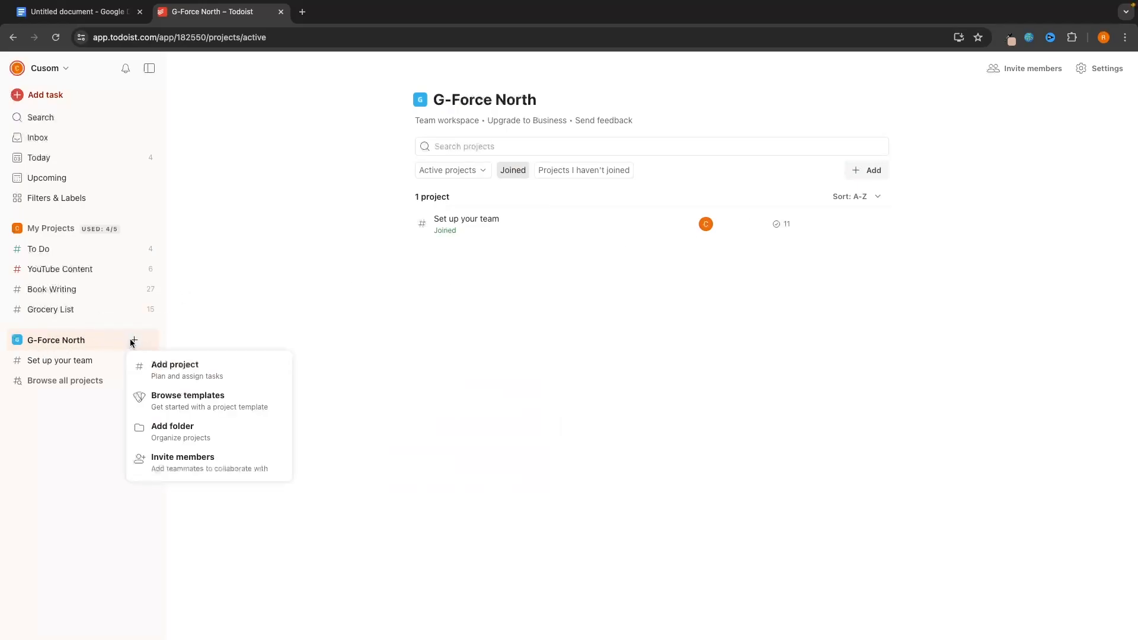
- Invite a teammate's e-mail address to G-Force North with the Admin role, then close settings
{"action": "left_click", "coordinate": [165, 465]}
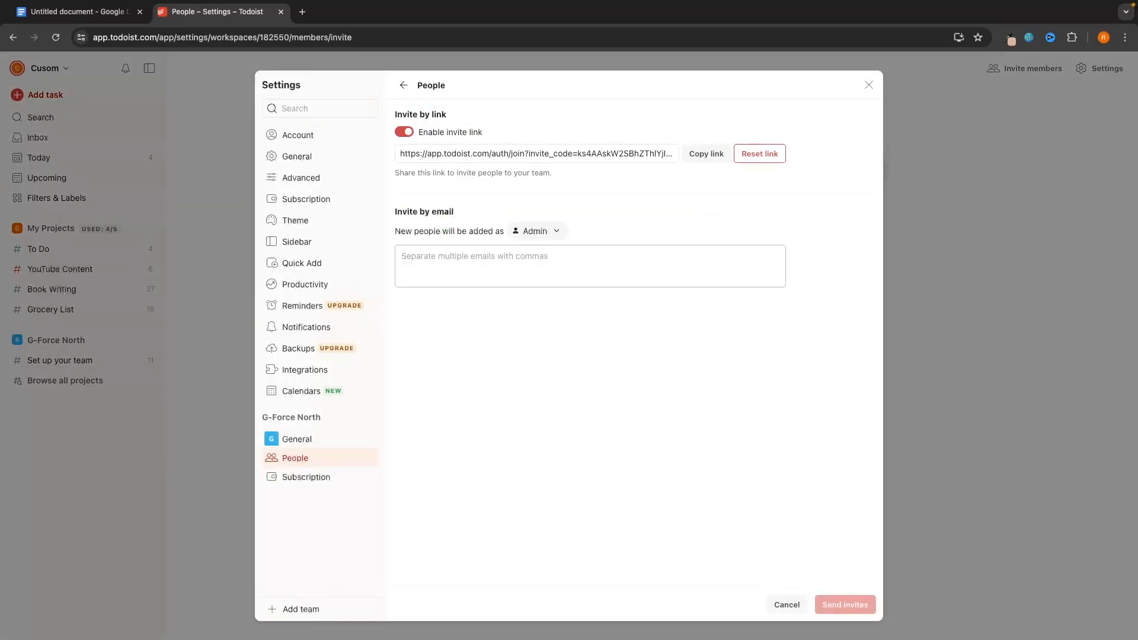
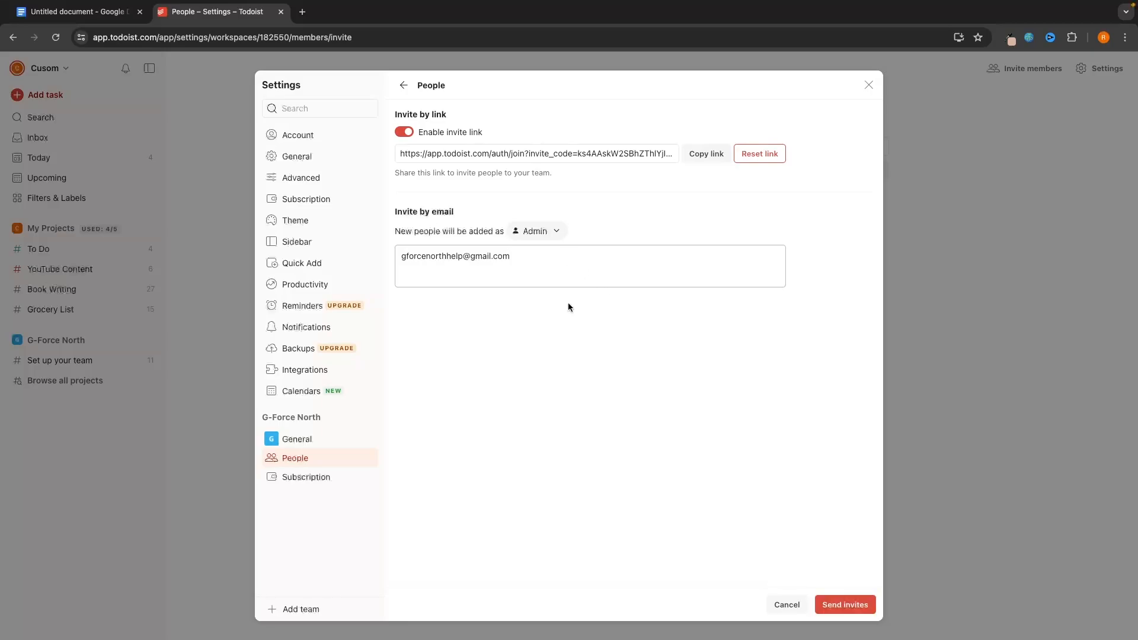
{"action": "left_click", "coordinate": [536, 230]}
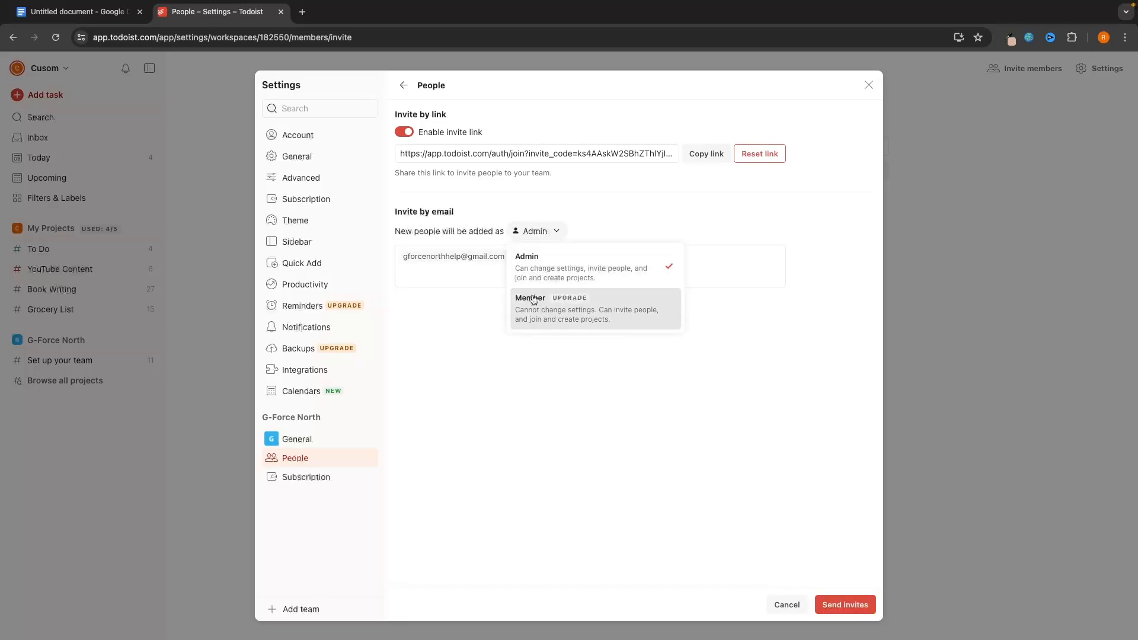
{"action": "left_click", "coordinate": [456, 295]}
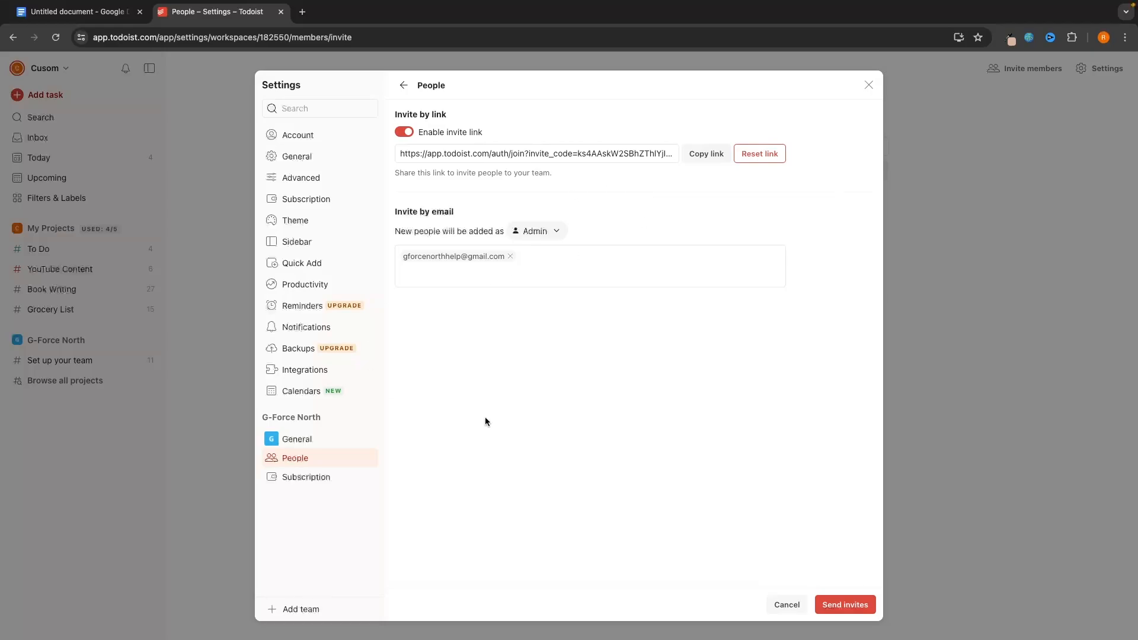
{"action": "left_click", "coordinate": [842, 606]}
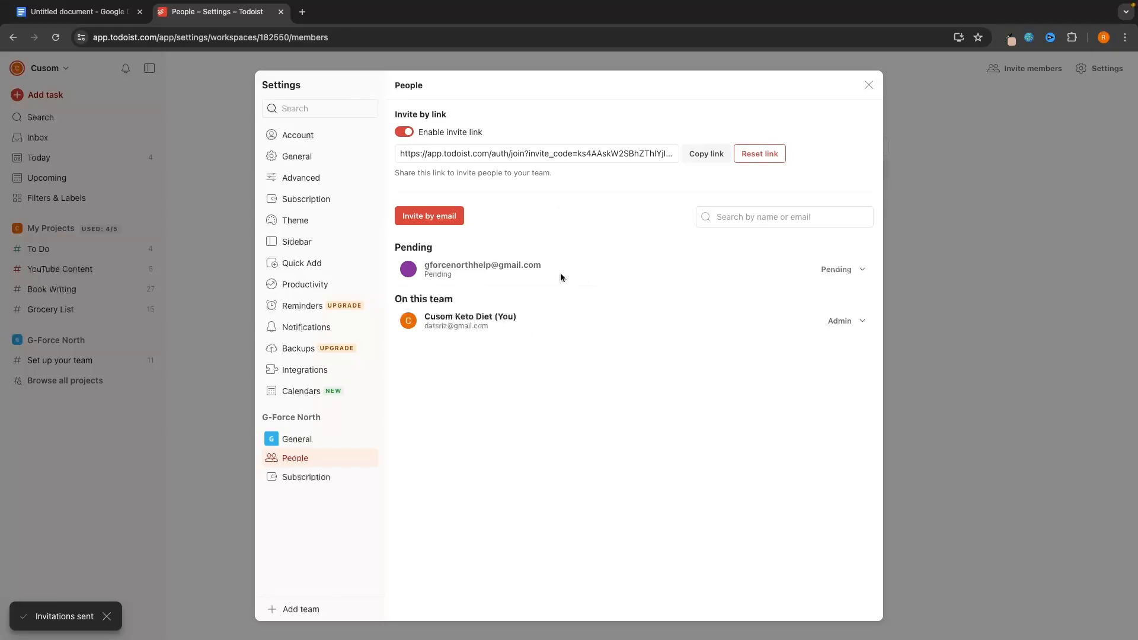
{"action": "left_click", "coordinate": [870, 83]}
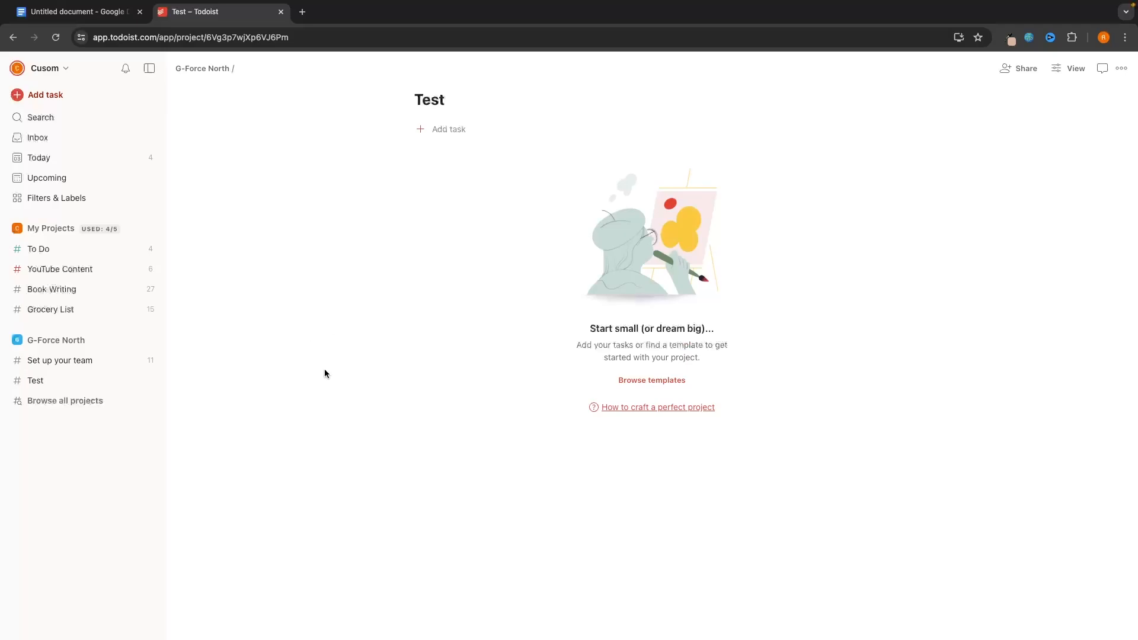
- In Settings > Theme, preview Moonstone and Tangerine, then apply the Dark theme to the whole app
{"action": "left_click", "coordinate": [51, 68]}
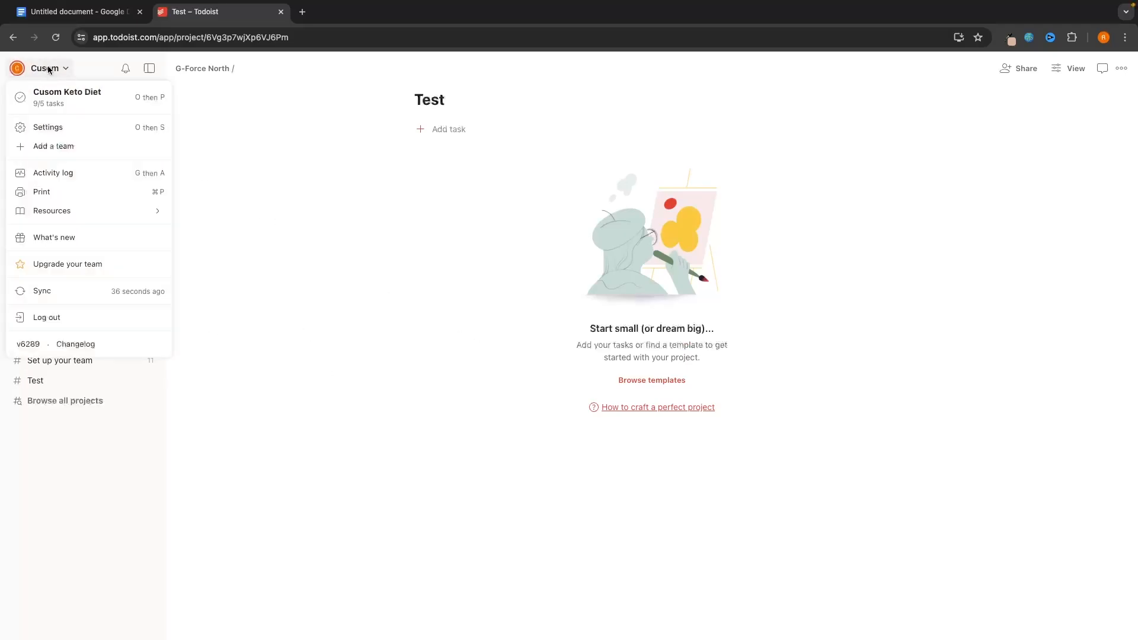
{"action": "left_click", "coordinate": [37, 127]}
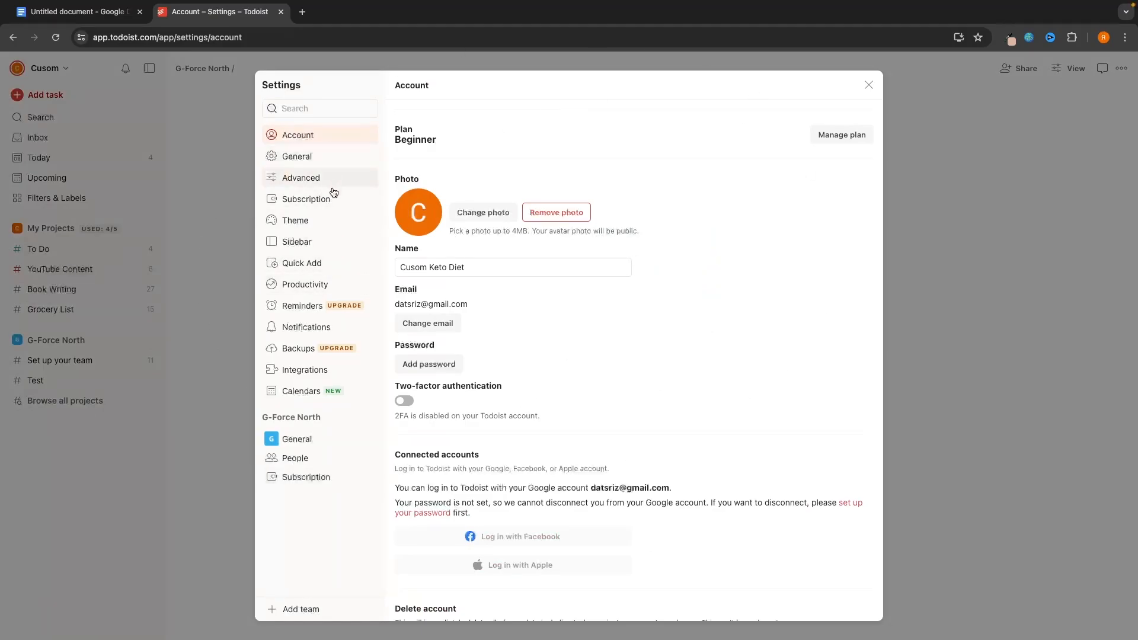
{"action": "left_click", "coordinate": [291, 220]}
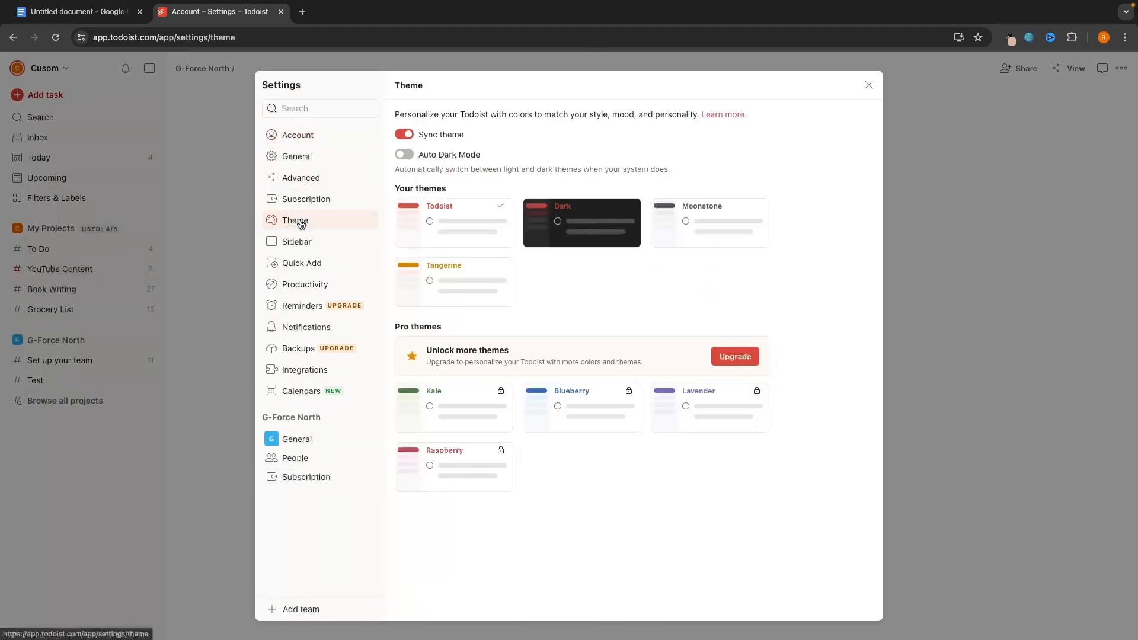
{"action": "left_click", "coordinate": [570, 236]}
{"action": "left_click", "coordinate": [684, 224]}
{"action": "left_click", "coordinate": [464, 281]}
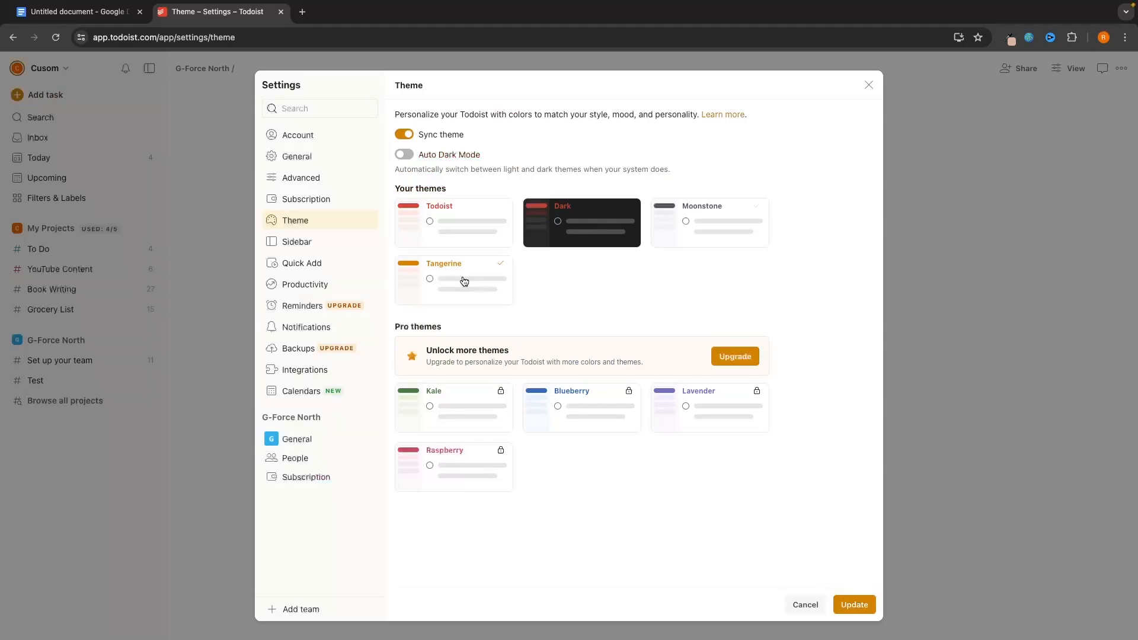
{"action": "left_click", "coordinate": [590, 220]}
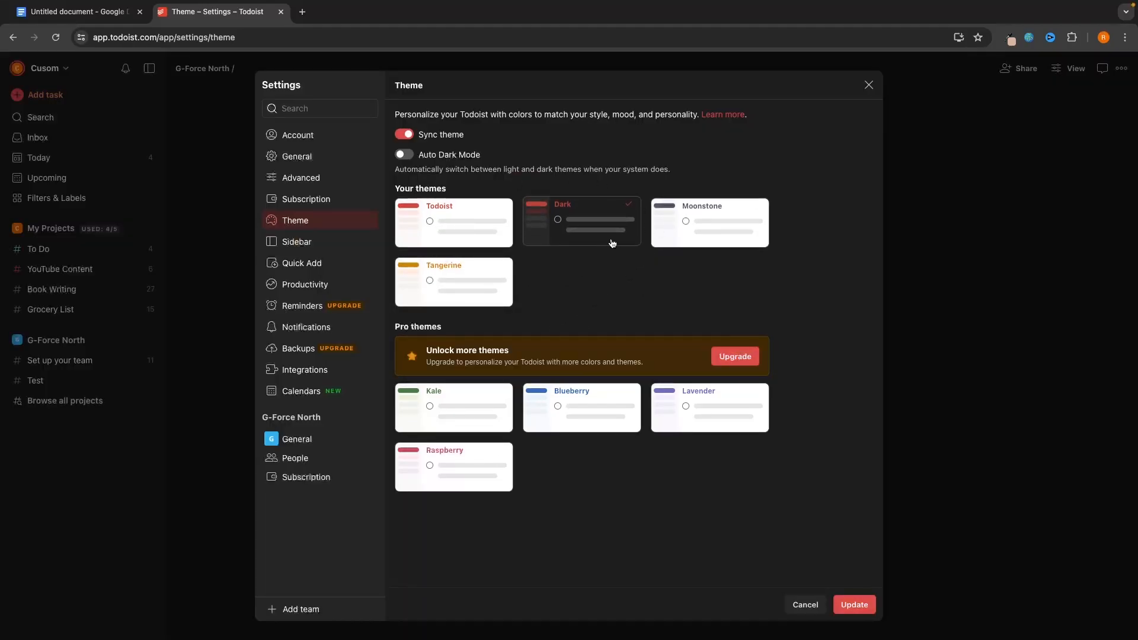
- In Sidebar settings, toggle Inbox off and back on so it stays visible
{"action": "left_click", "coordinate": [348, 243]}
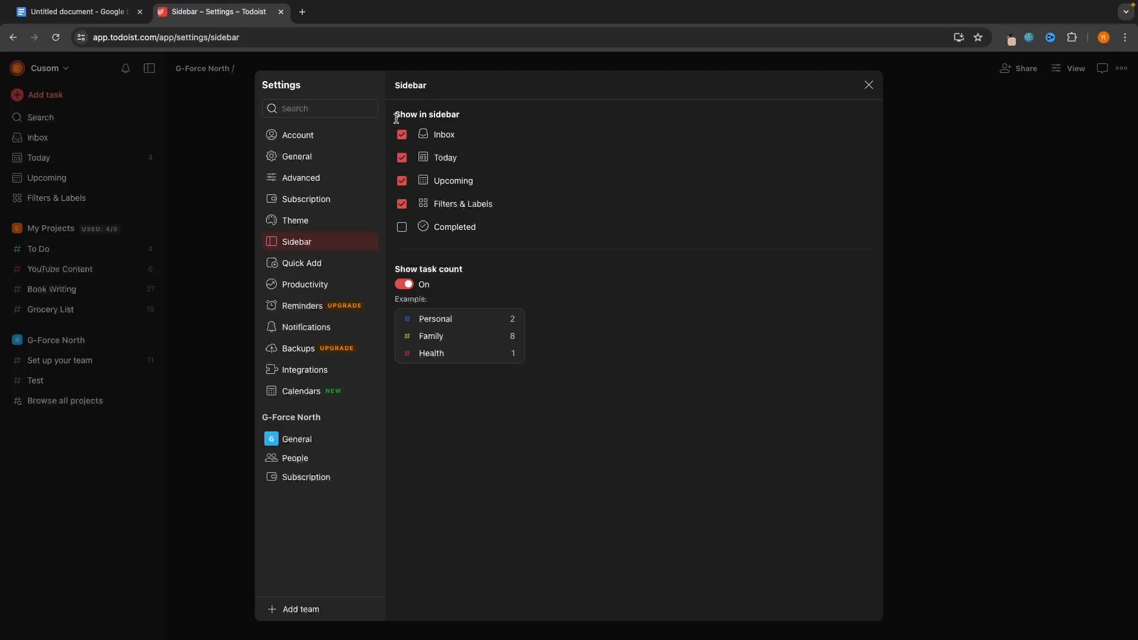
{"action": "left_click_drag", "start_coordinate": [396, 118], "coordinate": [466, 121]}
{"action": "left_click", "coordinate": [442, 135]}
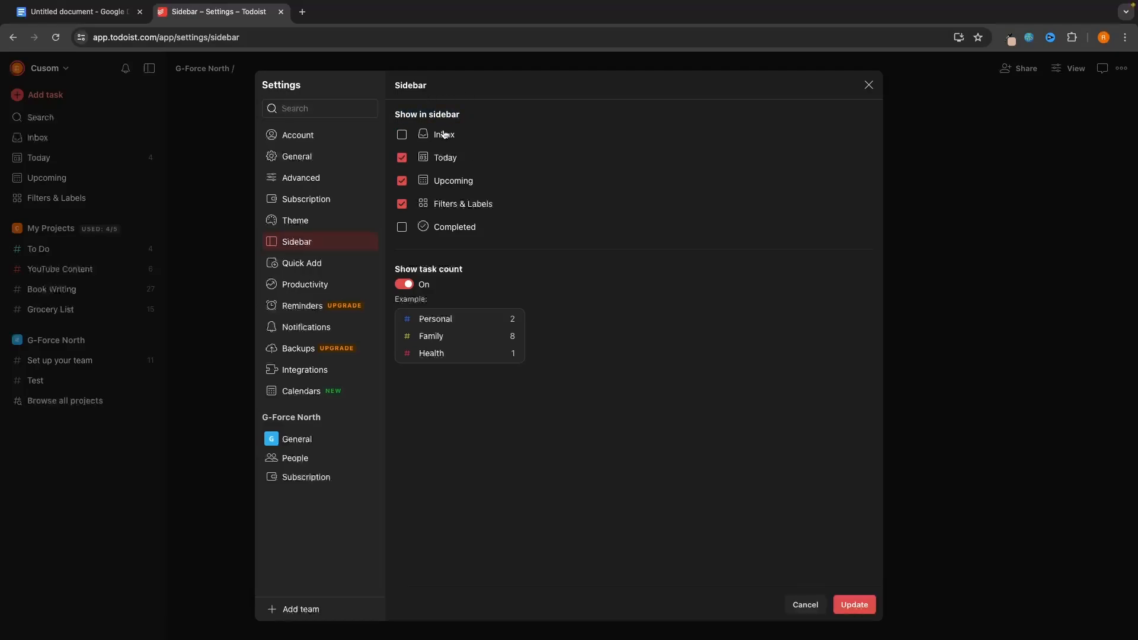
{"action": "double_click", "coordinate": [442, 135]}
{"action": "left_click", "coordinate": [446, 136]}
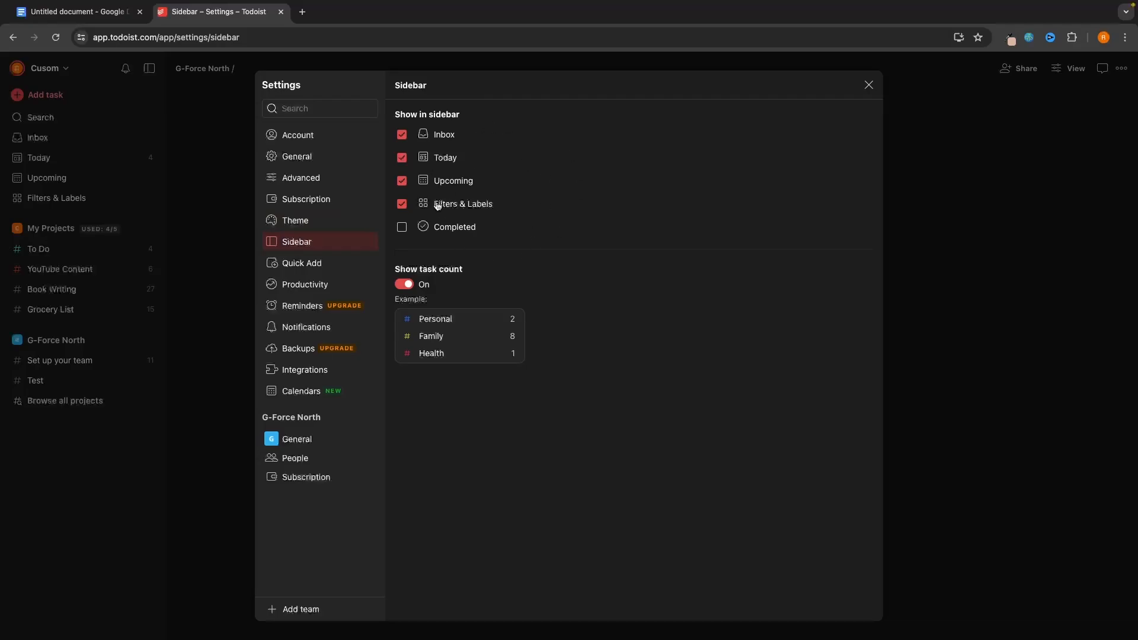
- Browse through the General settings page
{"action": "left_click", "coordinate": [331, 161]}
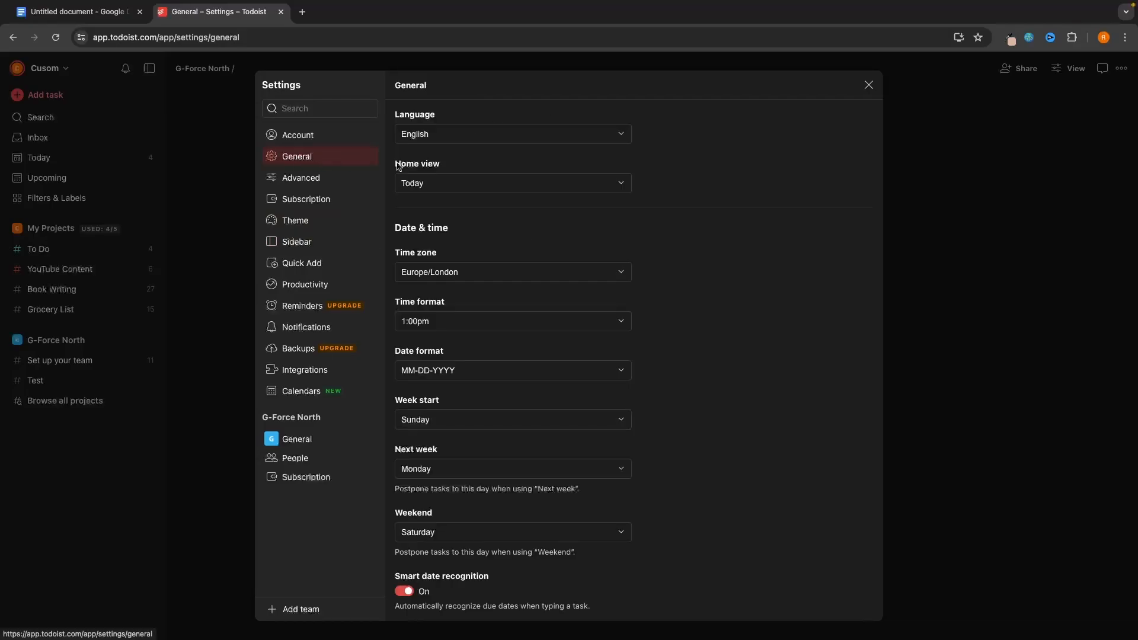
{"action": "scroll", "coordinate": [526, 247], "scroll_direction": "down", "scroll_amount": 3}
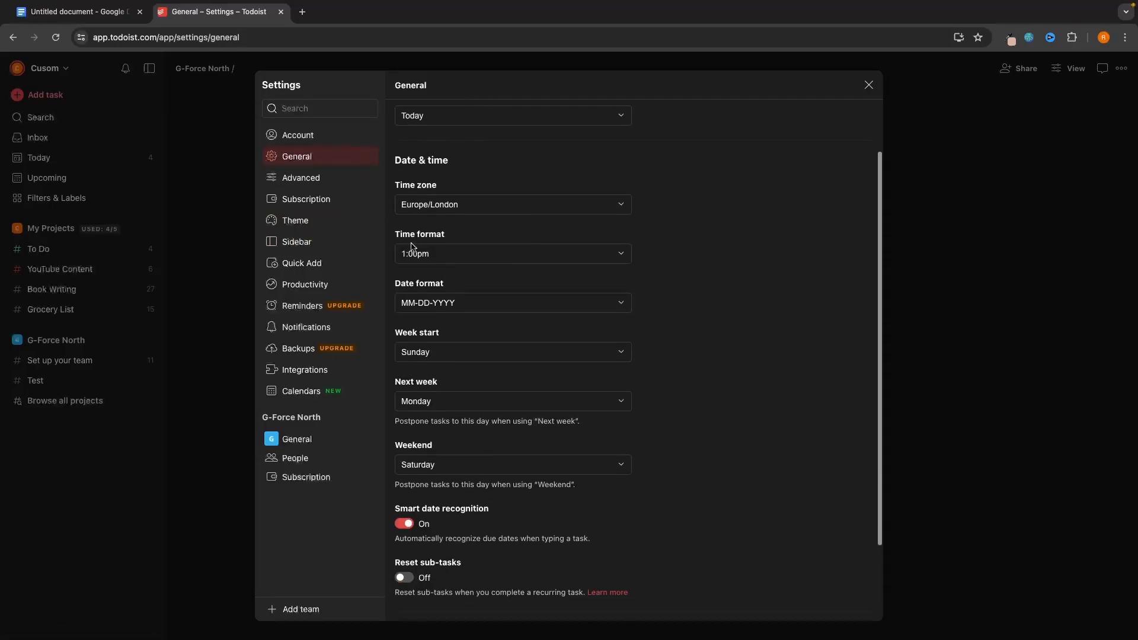
{"action": "scroll", "coordinate": [525, 249], "scroll_direction": "down", "scroll_amount": 3}
{"action": "scroll", "coordinate": [525, 250], "scroll_direction": "up", "scroll_amount": 4}
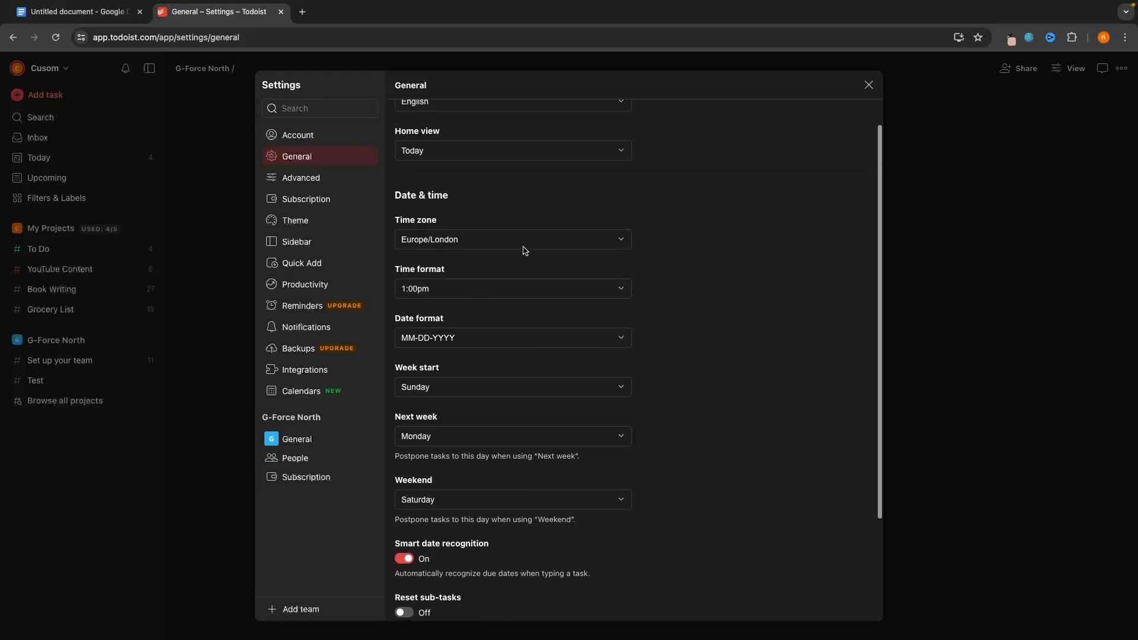
{"action": "scroll", "coordinate": [524, 249], "scroll_direction": "up", "scroll_amount": 1}
{"action": "scroll", "coordinate": [635, 282], "scroll_direction": "down", "scroll_amount": 4}
{"action": "scroll", "coordinate": [638, 282], "scroll_direction": "up", "scroll_amount": 4}
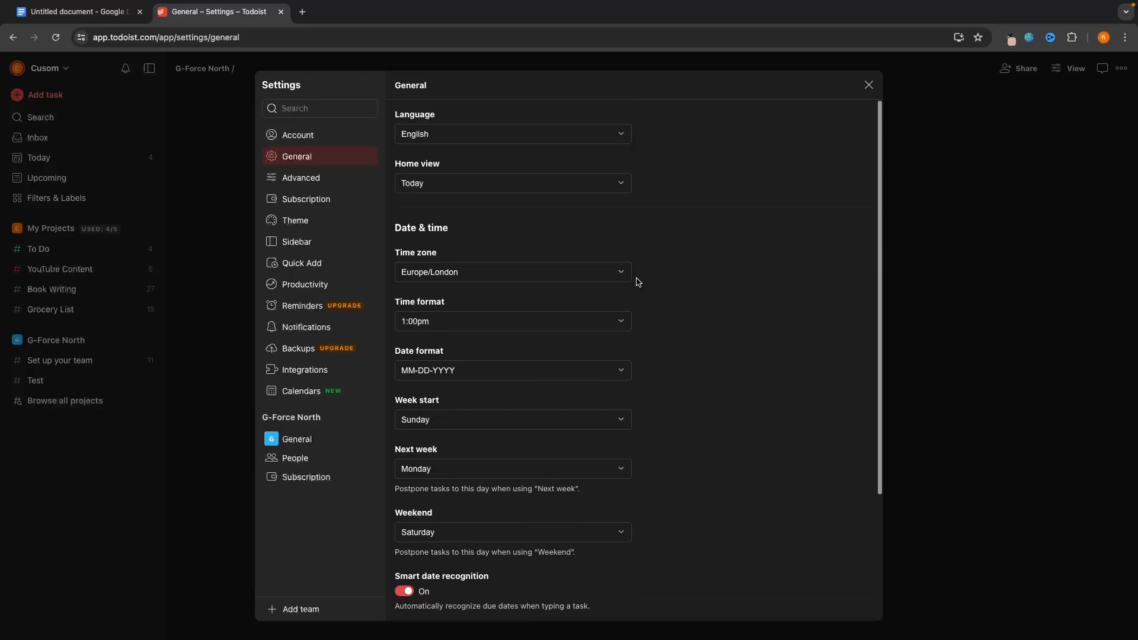
{"action": "scroll", "coordinate": [638, 282], "scroll_direction": "down", "scroll_amount": 4}
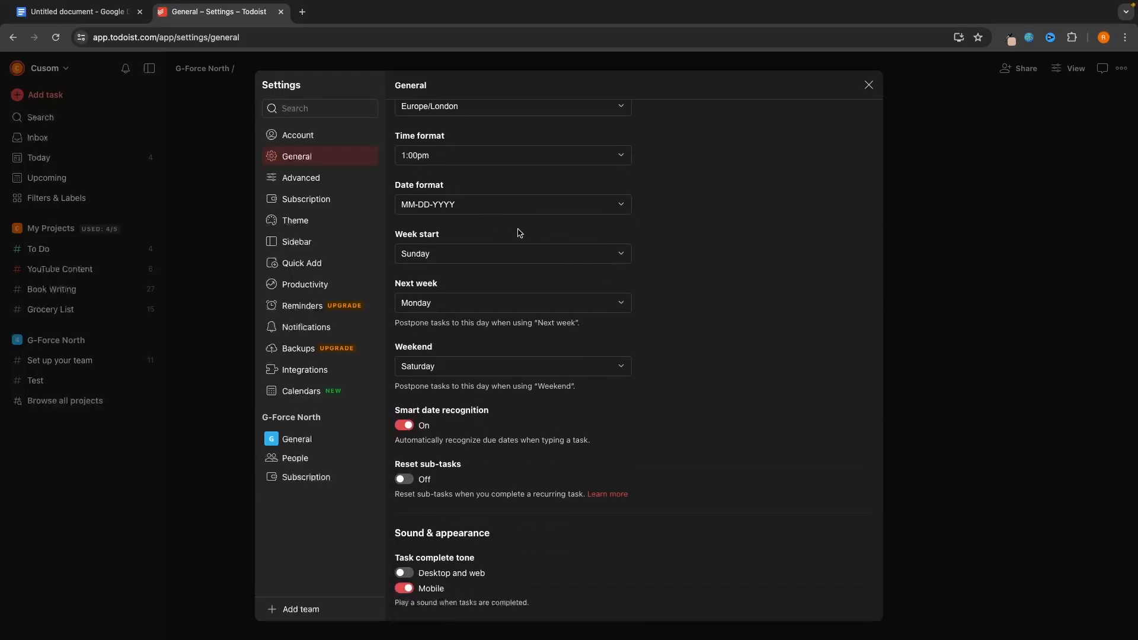
{"action": "scroll", "coordinate": [520, 232], "scroll_direction": "up", "scroll_amount": 4}
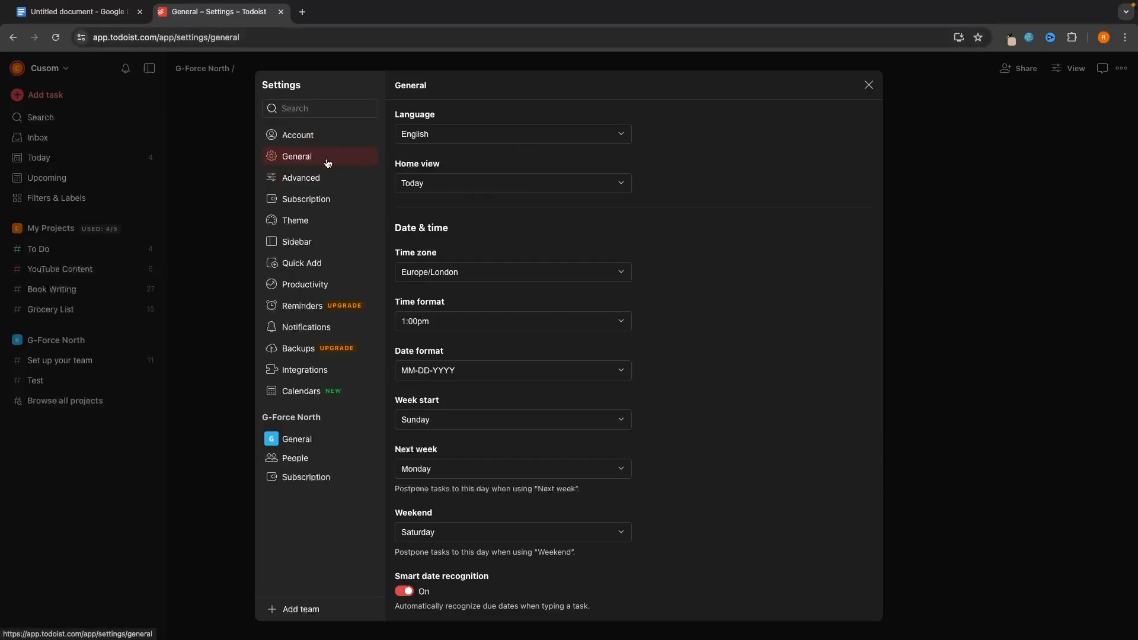
- Revisit Theme, then review the Notifications page's project and workspace email and mobile alerts
{"action": "left_click", "coordinate": [319, 225]}
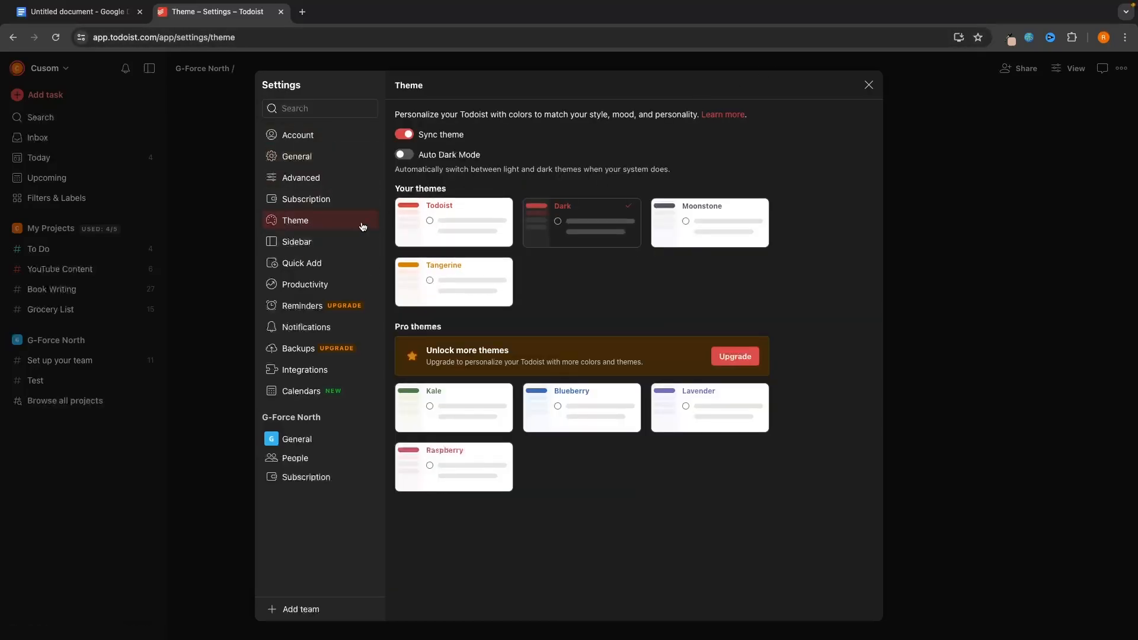
{"action": "left_click", "coordinate": [289, 327]}
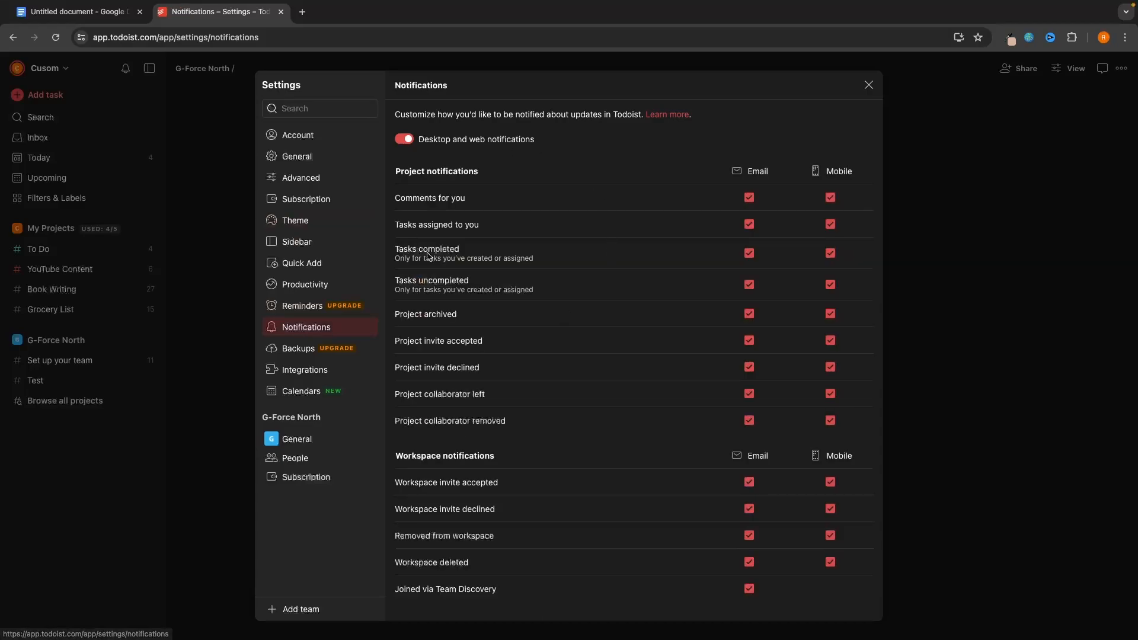
{"action": "scroll", "coordinate": [658, 332], "scroll_direction": "down", "scroll_amount": 5}
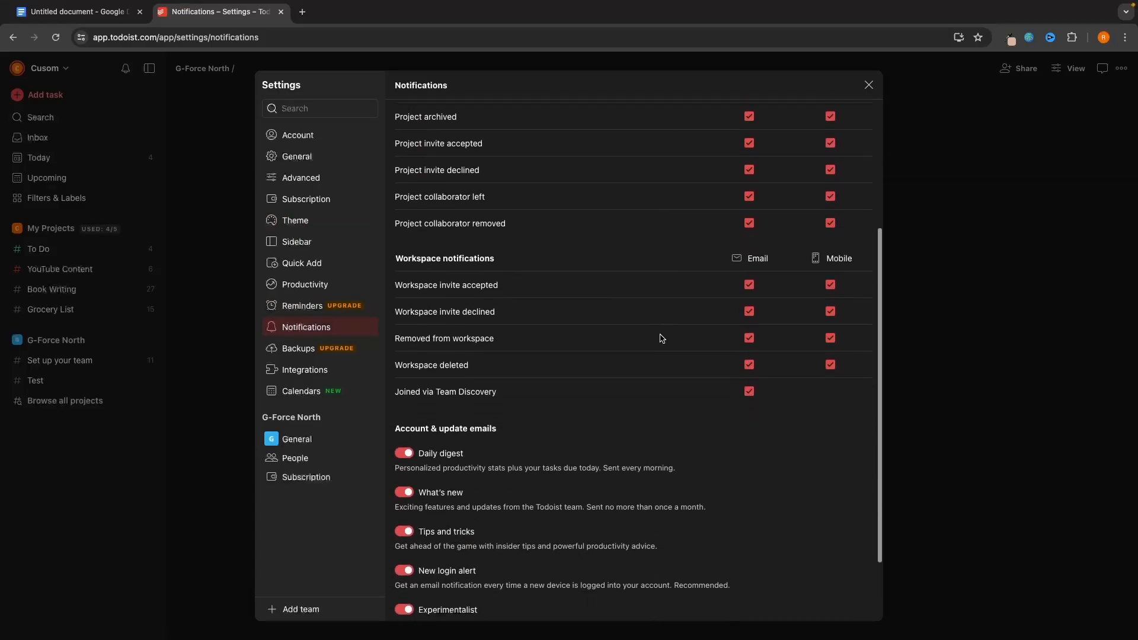
{"action": "scroll", "coordinate": [660, 338], "scroll_direction": "up", "scroll_amount": 5}
{"action": "scroll", "coordinate": [658, 346], "scroll_direction": "down", "scroll_amount": 1}
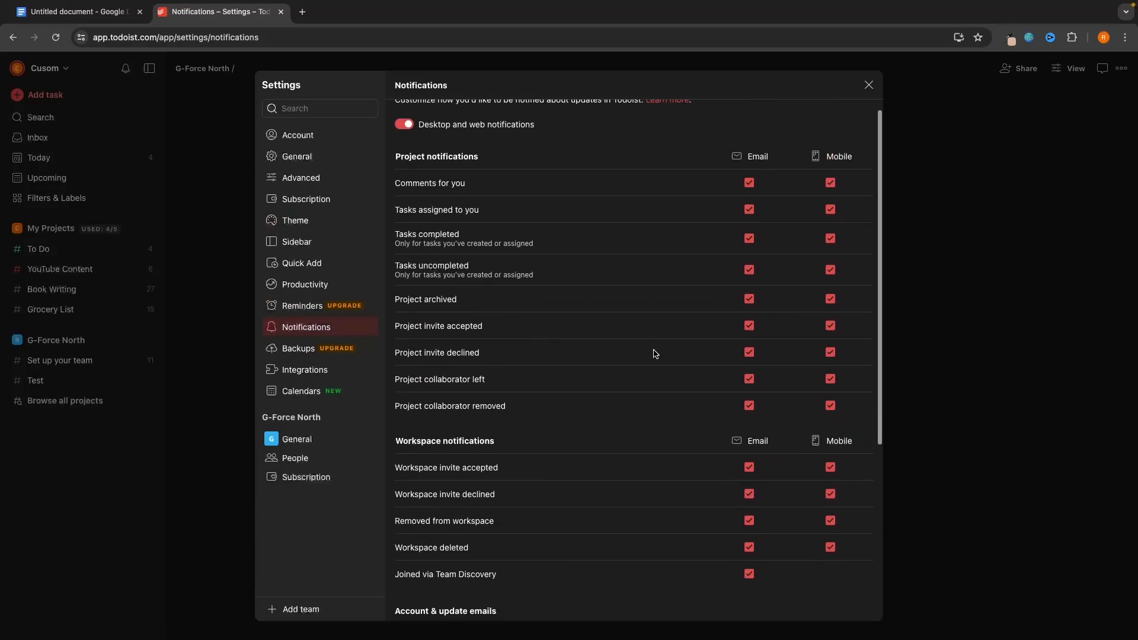
{"action": "scroll", "coordinate": [655, 352], "scroll_direction": "up", "scroll_amount": 1}
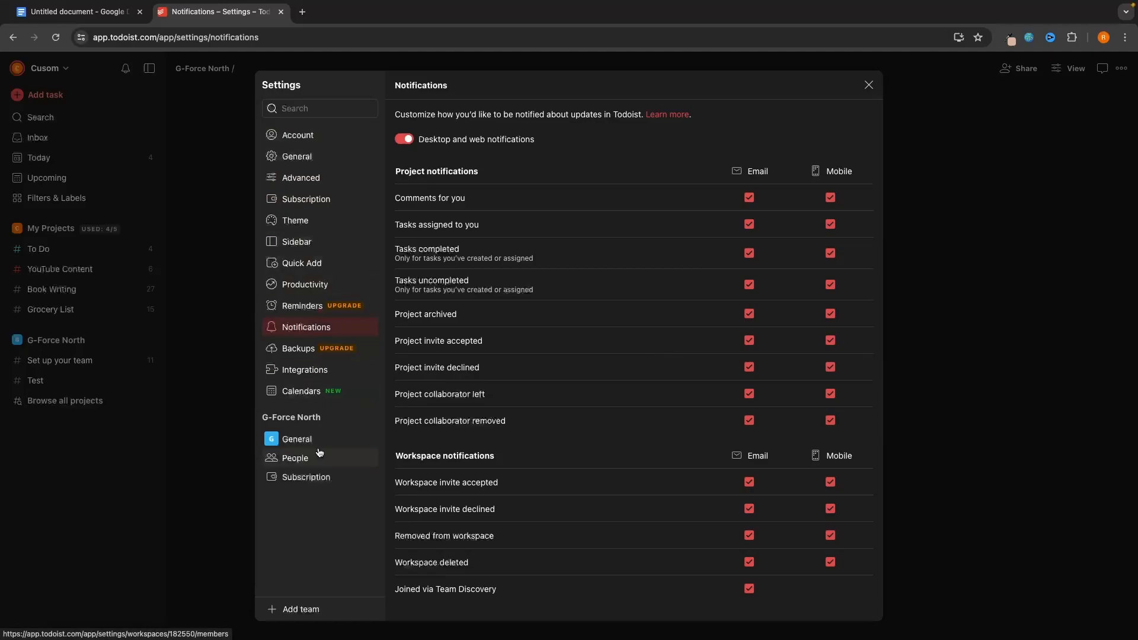